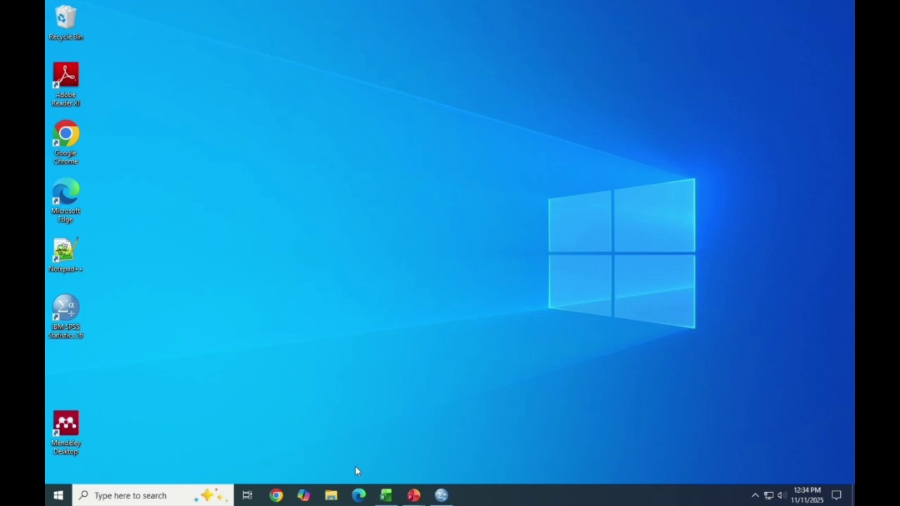
Switch to Excel and copy the Nilai IQ and IPK columns with their headers, A1:B43, from the Korelasi 2 sheet.
click(388, 501)
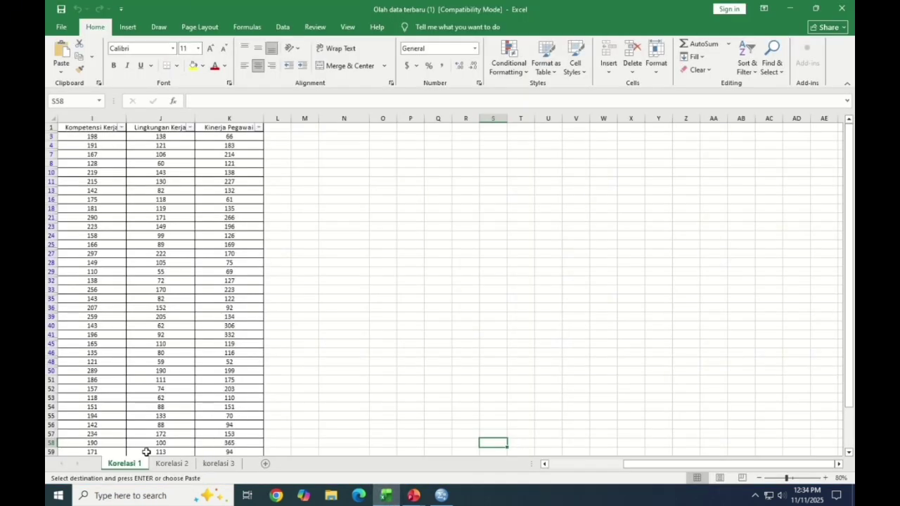
click(172, 464)
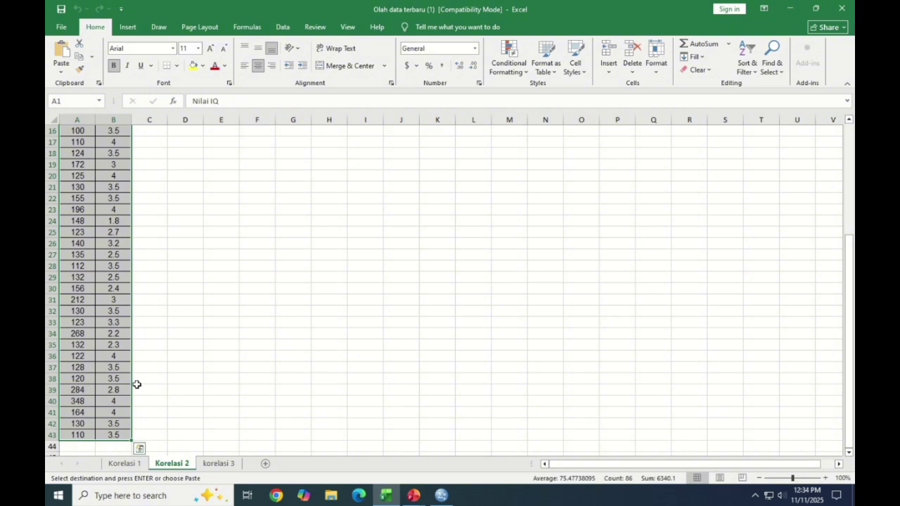
scroll(87, 255, up, 5)
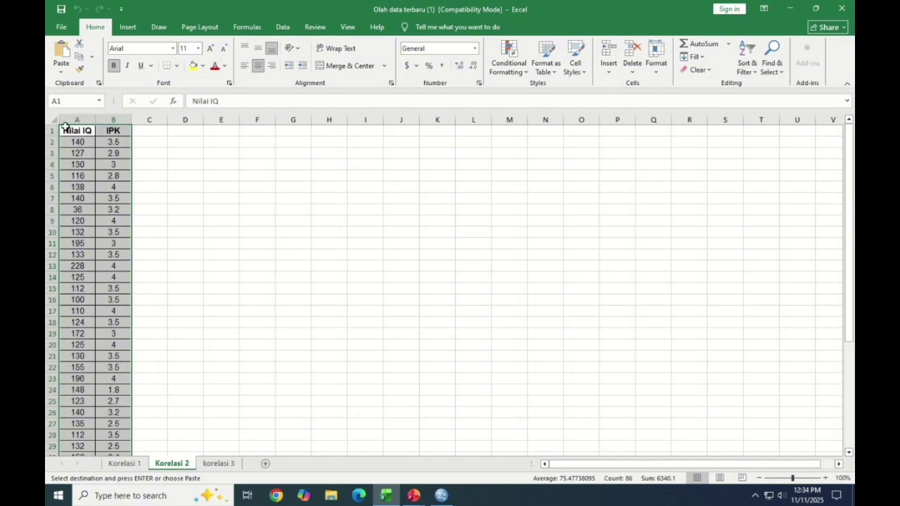
drag(67, 127, 114, 431)
right_click(99, 431)
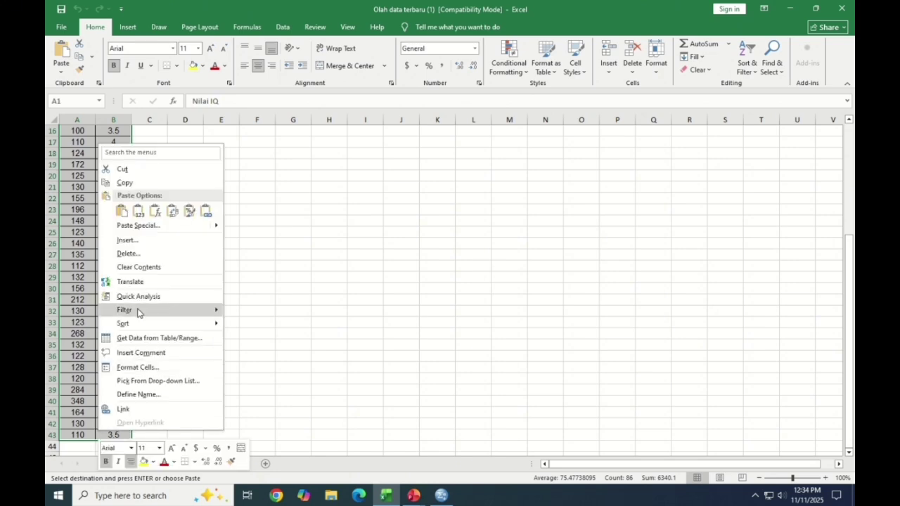
click(157, 185)
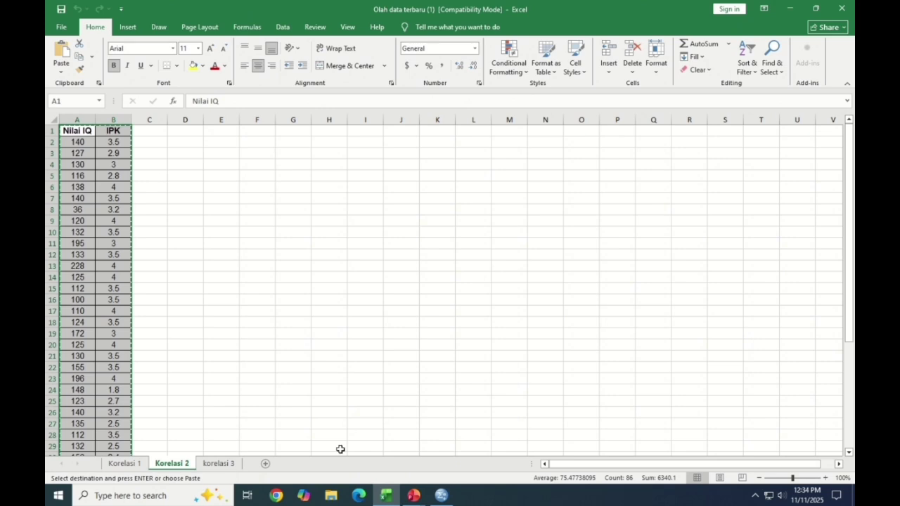
Switch to SPSS and paste the copied data with variable names, starting at the first cell of the empty dataset.
click(439, 496)
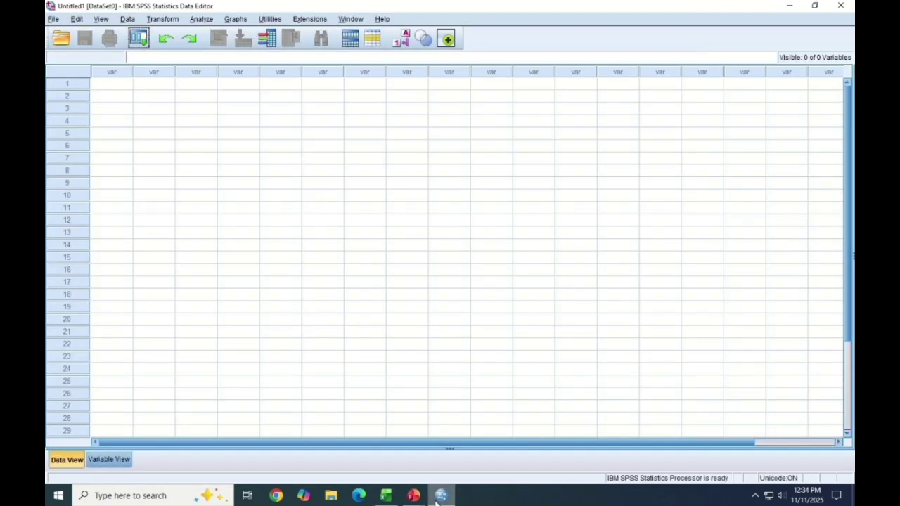
click(129, 87)
right_click(129, 87)
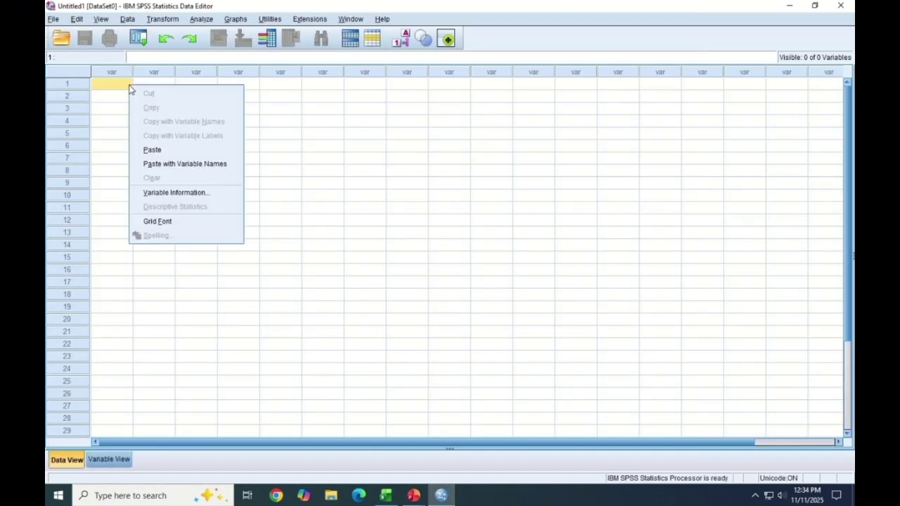
click(162, 164)
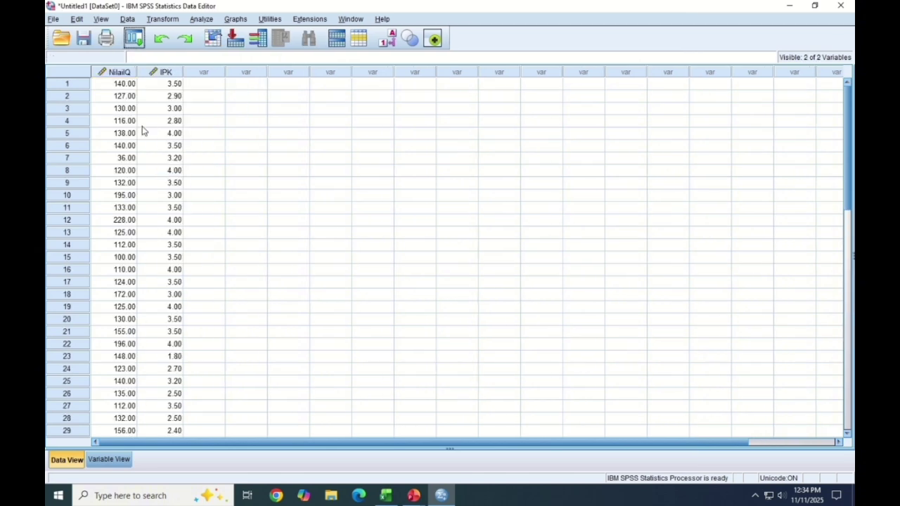
Set up an Explore analysis with Nilai IQ and IPK as the dependent variables.
click(200, 21)
mouse_move(224, 60)
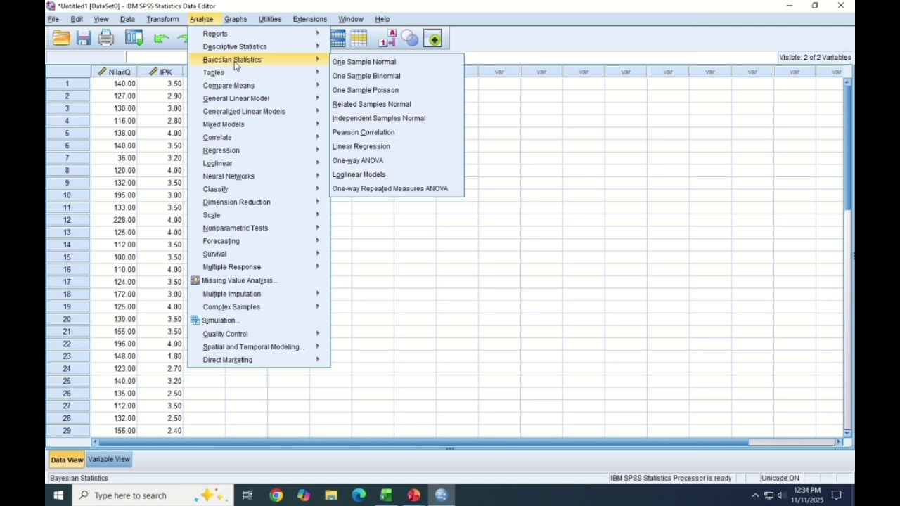
mouse_move(320, 45)
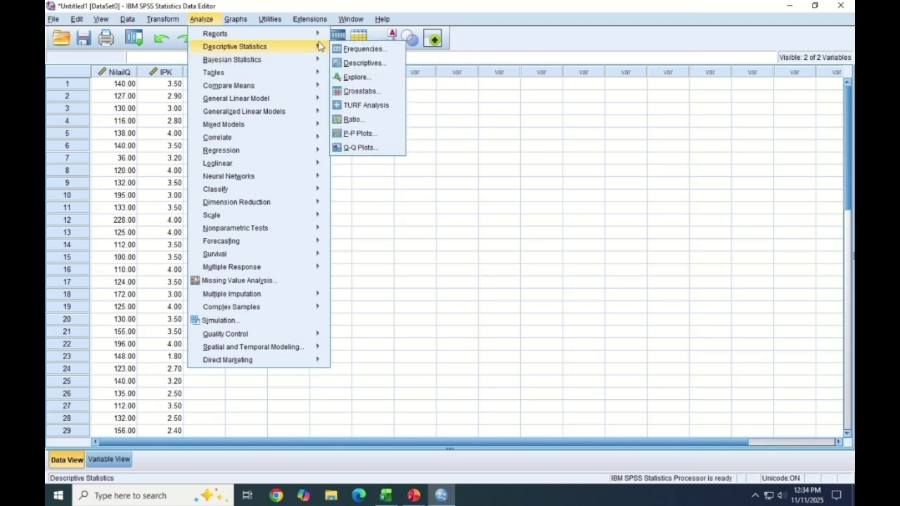
click(345, 79)
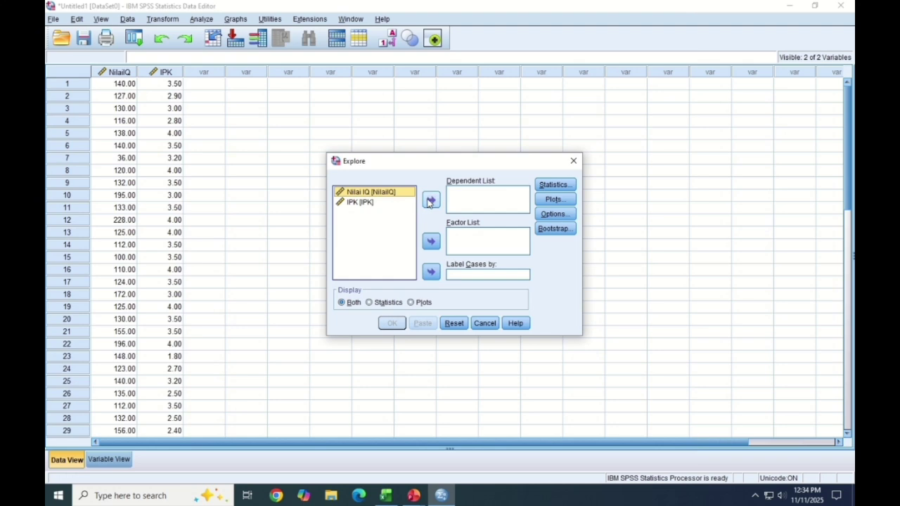
click(431, 200)
click(393, 197)
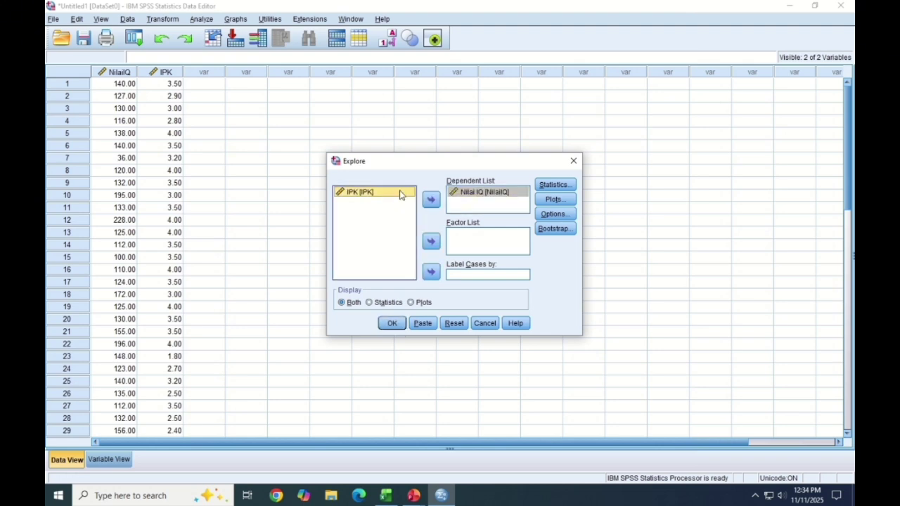
click(431, 201)
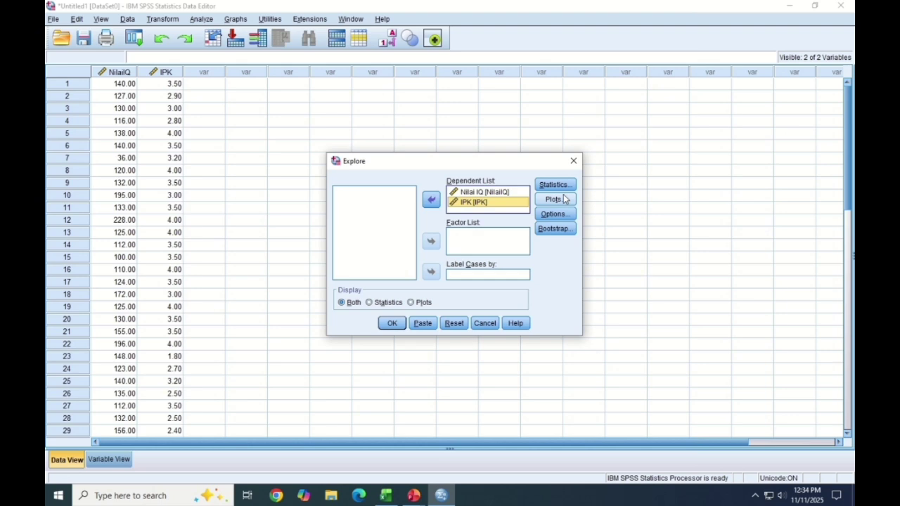
Include normality plots with tests in the Explore analysis and run it.
click(554, 199)
click(395, 241)
click(415, 322)
click(398, 328)
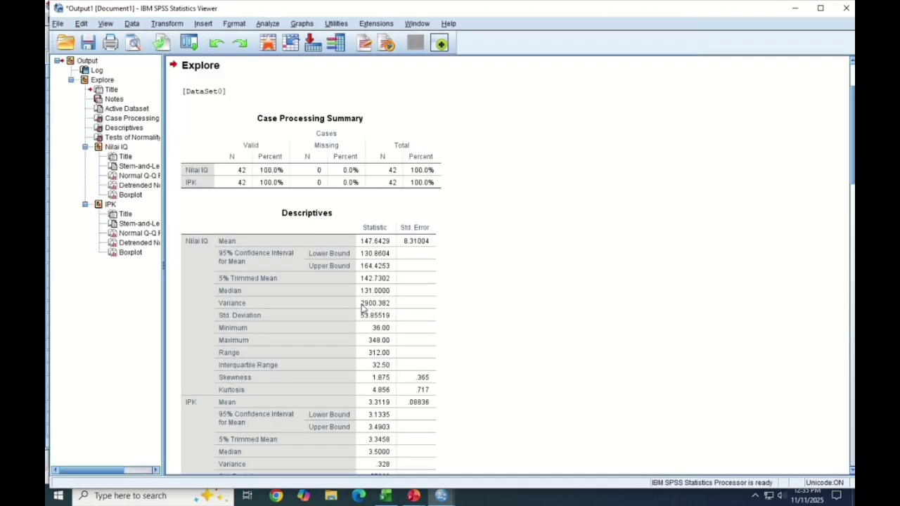
scroll(418, 255, down, 8)
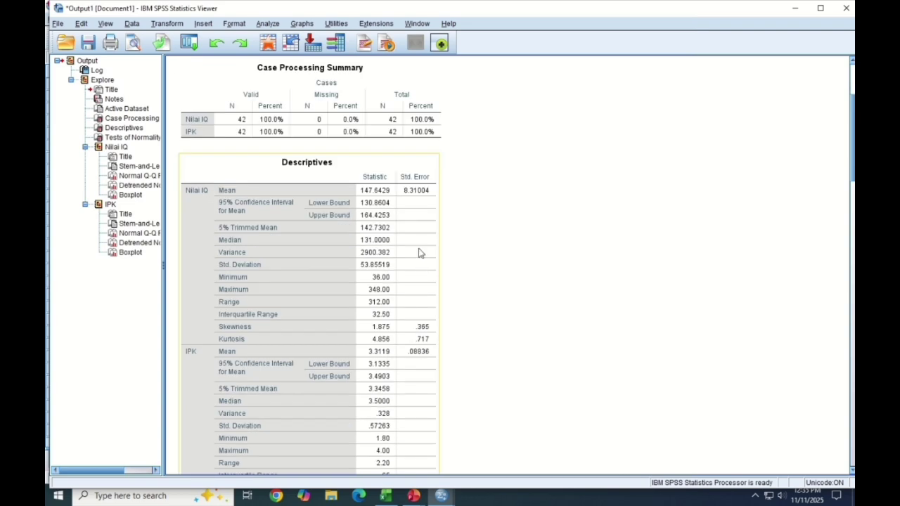
scroll(414, 250, down, 1)
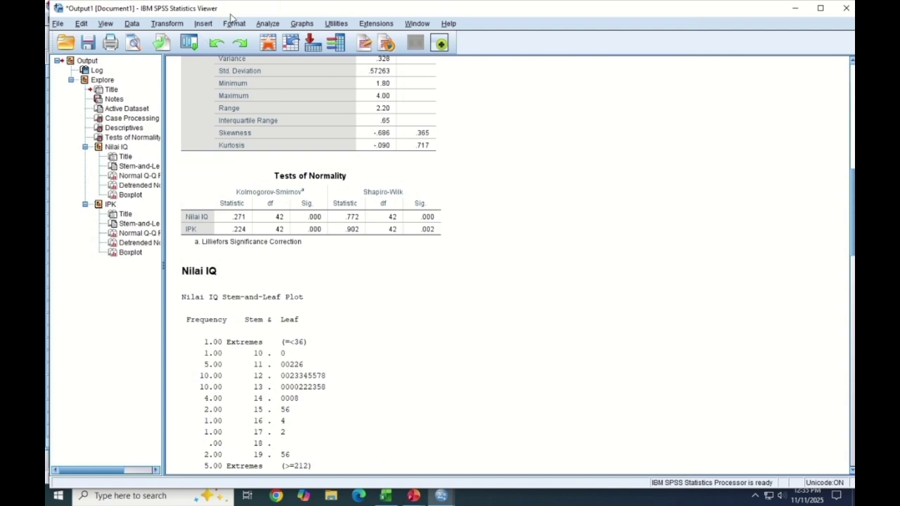
Set up a bivariate correlation with Nilai IQ and IPK as its variables.
click(267, 25)
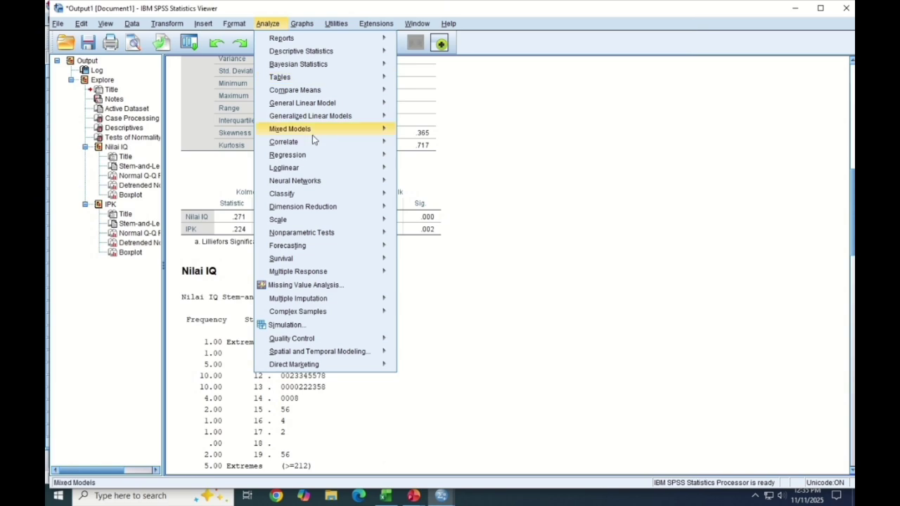
mouse_move(308, 145)
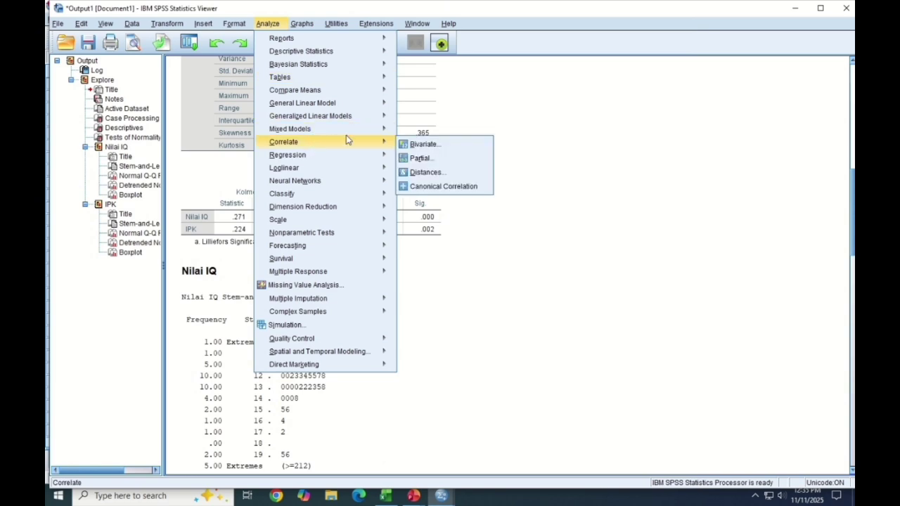
click(366, 148)
mouse_move(366, 146)
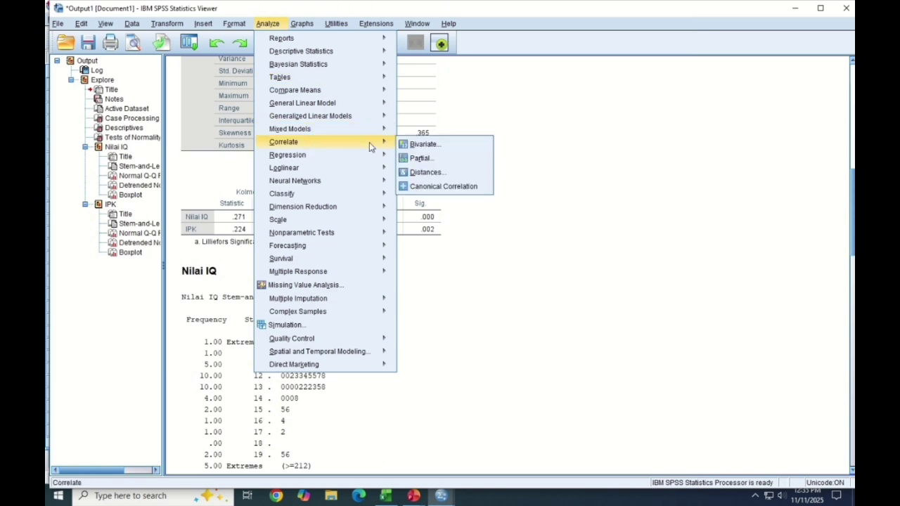
click(413, 145)
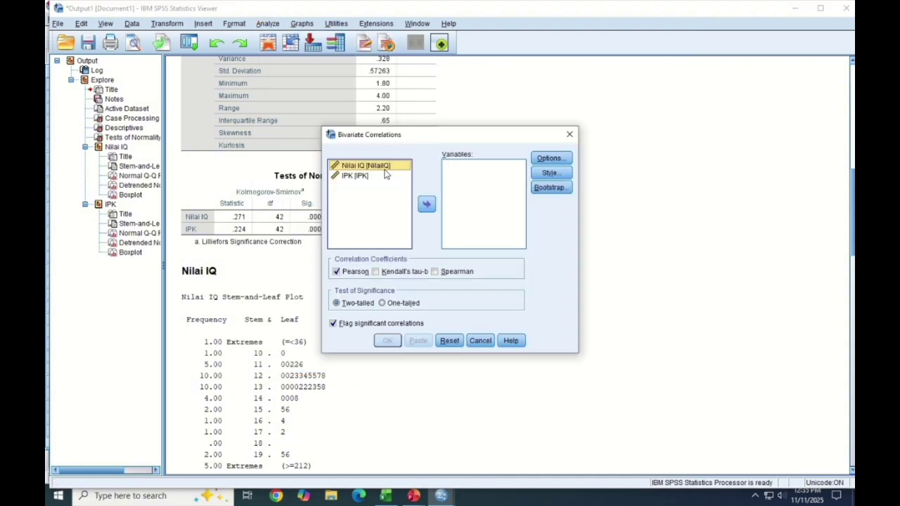
click(426, 204)
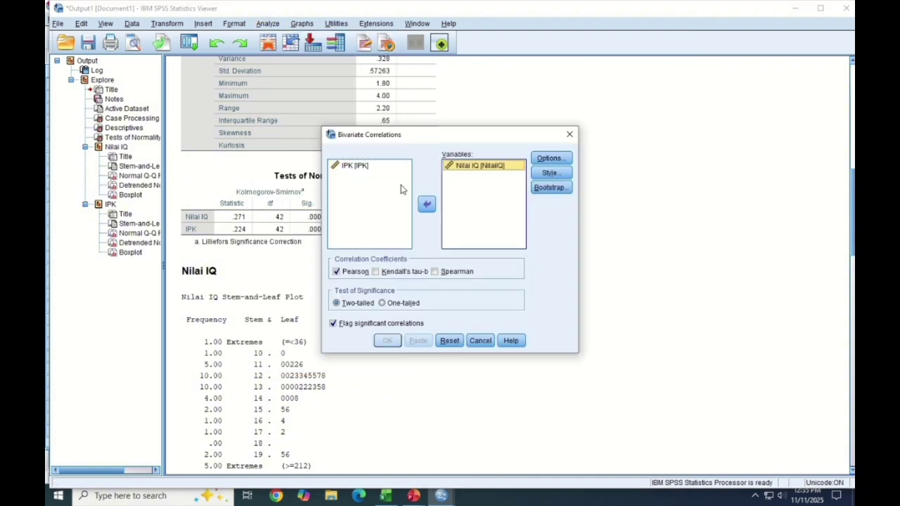
click(398, 167)
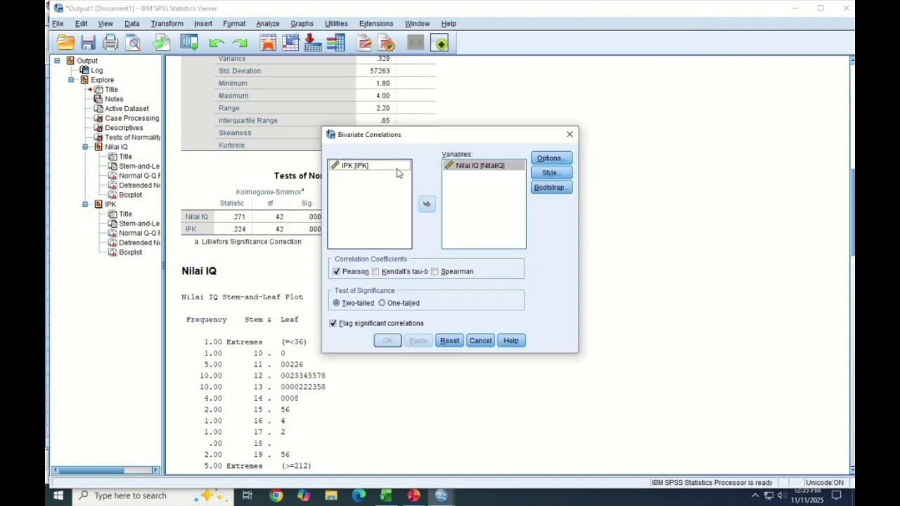
click(422, 203)
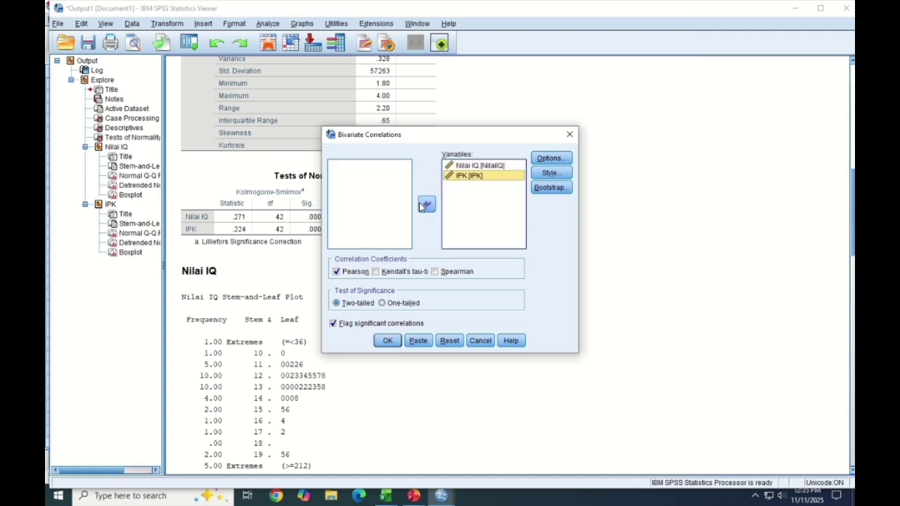
Replace the Pearson coefficient with Spearman and run the bivariate correlation.
click(336, 271)
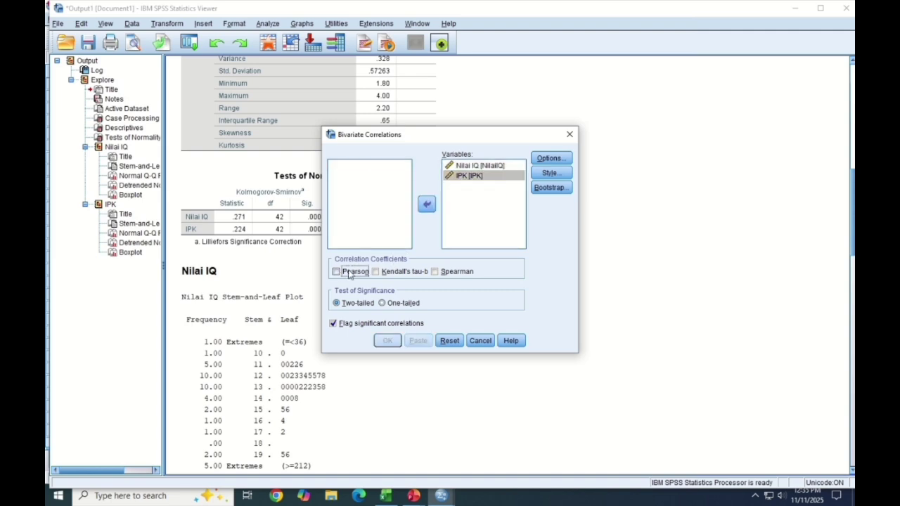
click(433, 272)
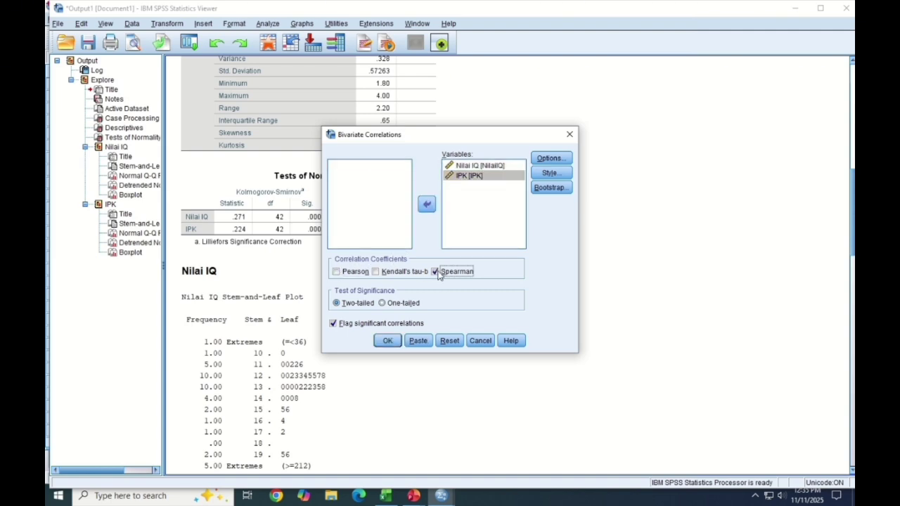
click(388, 340)
Examine the Spearman correlations table, then consult the Interpretasi slide of the Korelasi presentation in PowerPoint.
scroll(388, 337, down, 5)
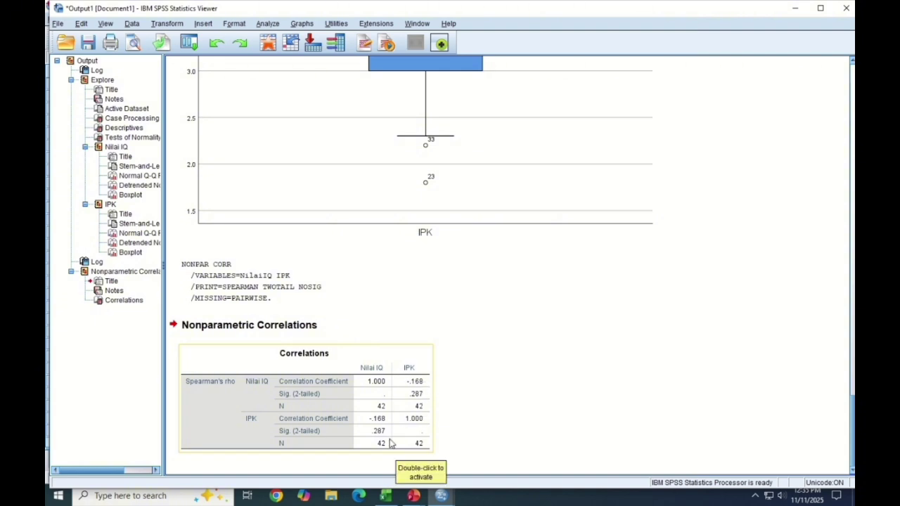
click(413, 495)
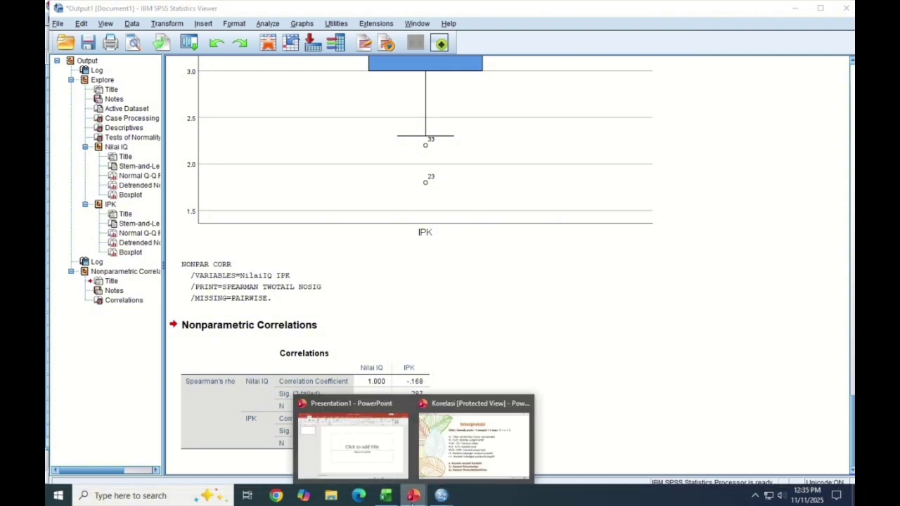
click(450, 458)
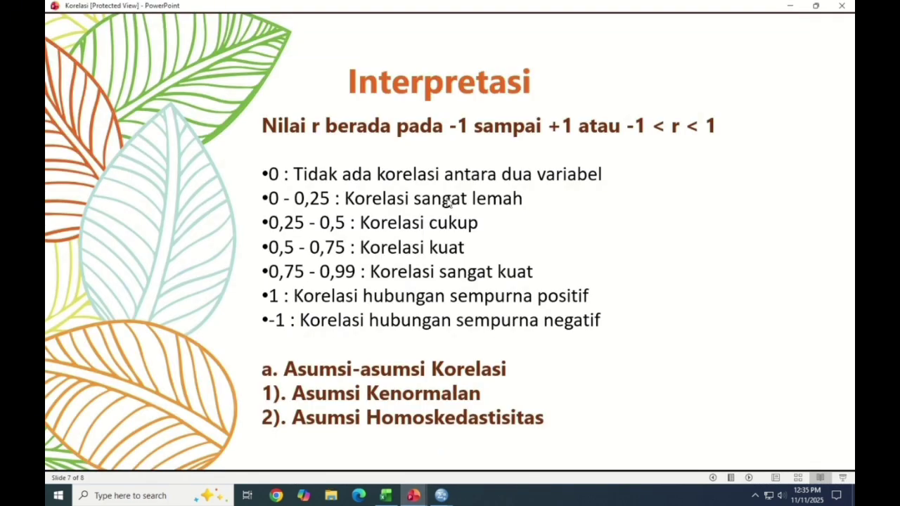
Switch to Excel and copy the Kompetensi Kerja, Lingkungan Kerja and Kinerja Pegawai columns with headers from the Korelasi 1 sheet.
click(386, 496)
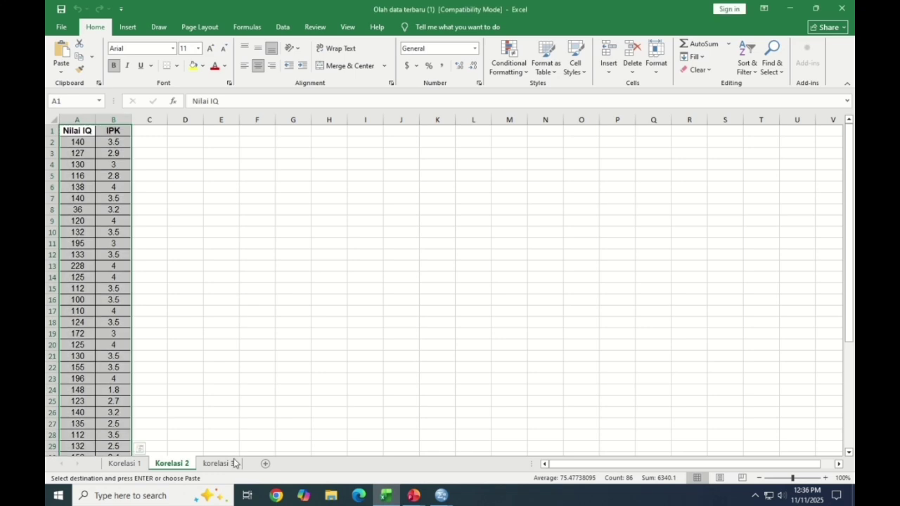
click(120, 464)
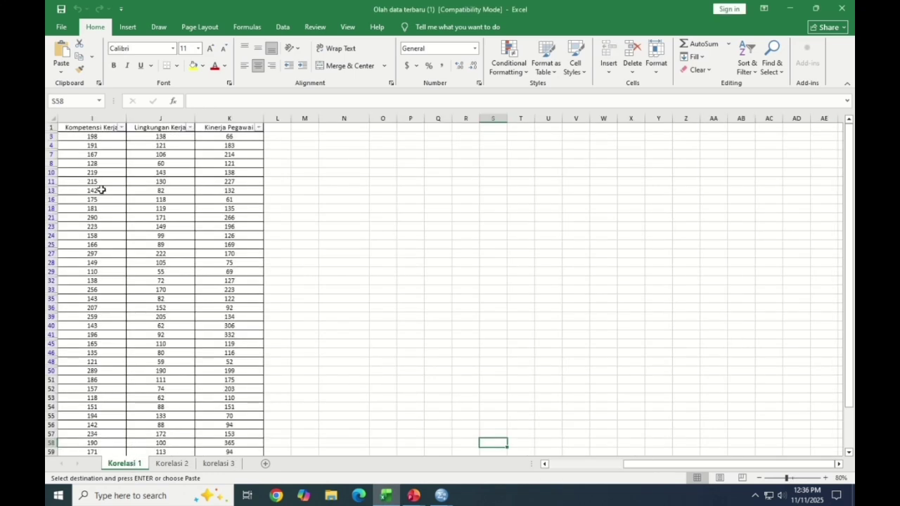
click(68, 129)
drag(72, 127, 239, 393)
right_click(232, 371)
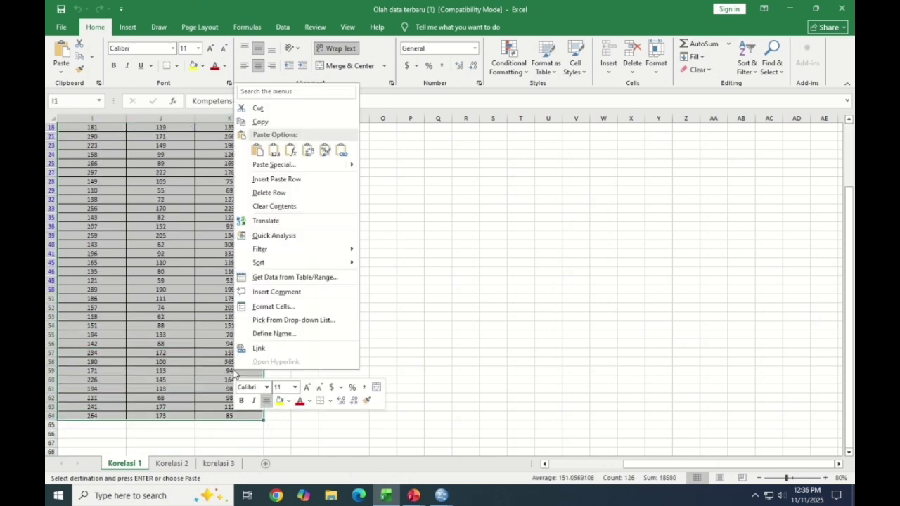
click(260, 122)
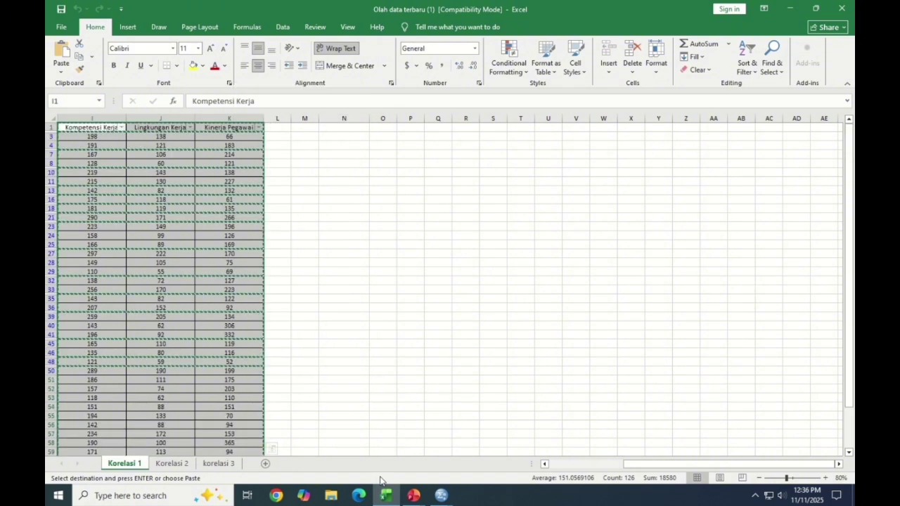
Switch to the SPSS Data Editor and create a new empty dataset.
click(441, 495)
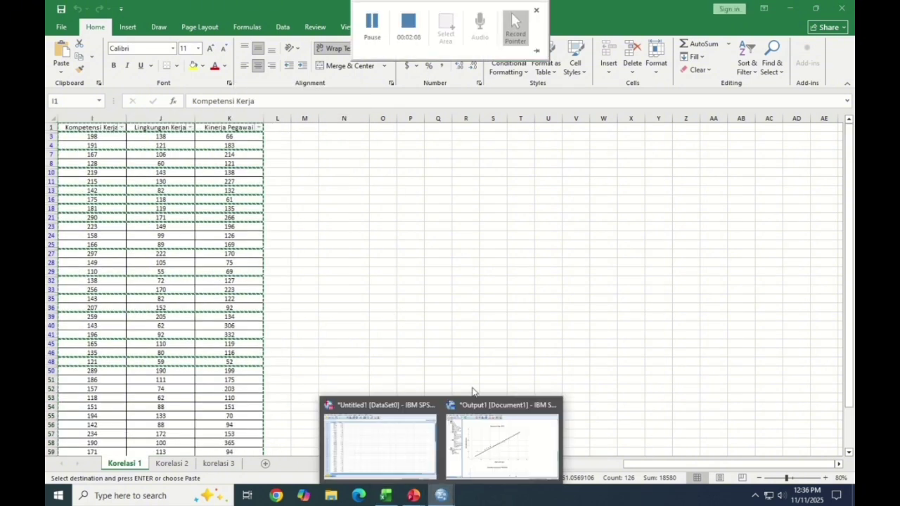
click(398, 440)
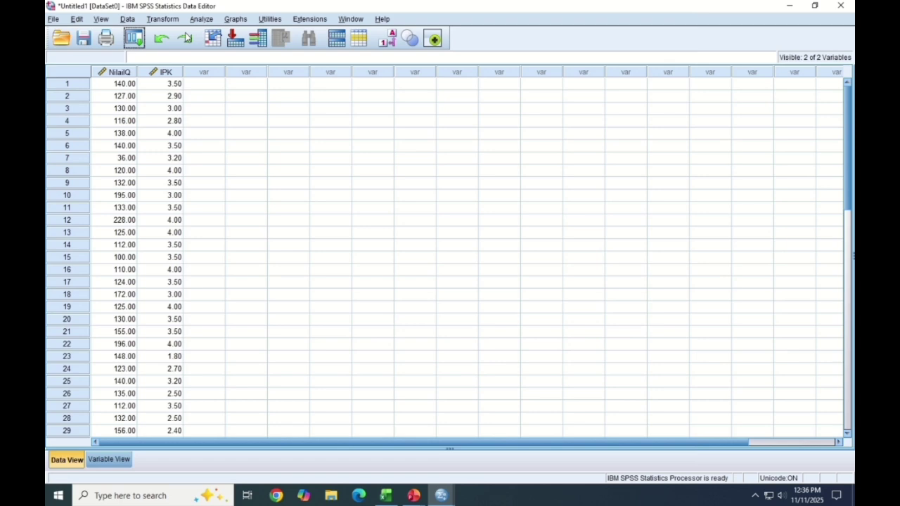
click(49, 20)
mouse_move(189, 36)
click(230, 36)
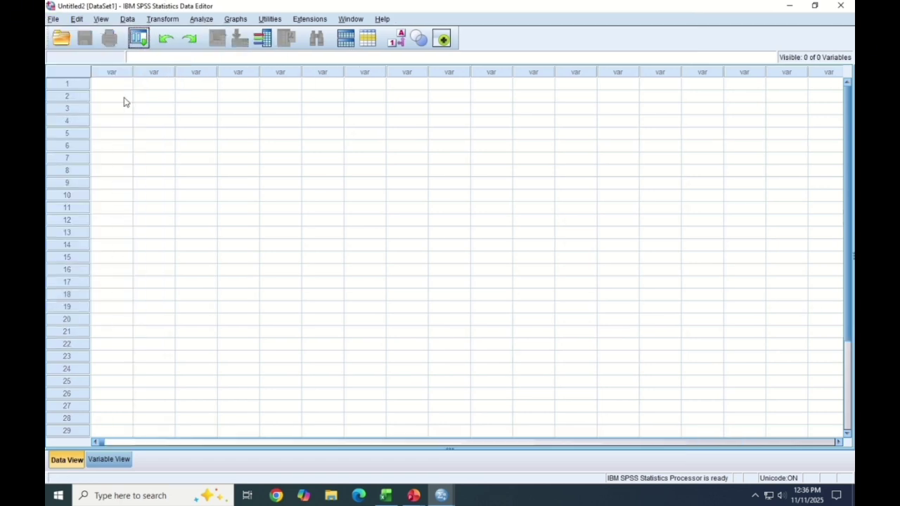
Paste the copied Kompetensi Kerja, Lingkungan Kerja and Kinerja Pegawai data with variable names into the empty dataset.
right_click(122, 90)
click(173, 163)
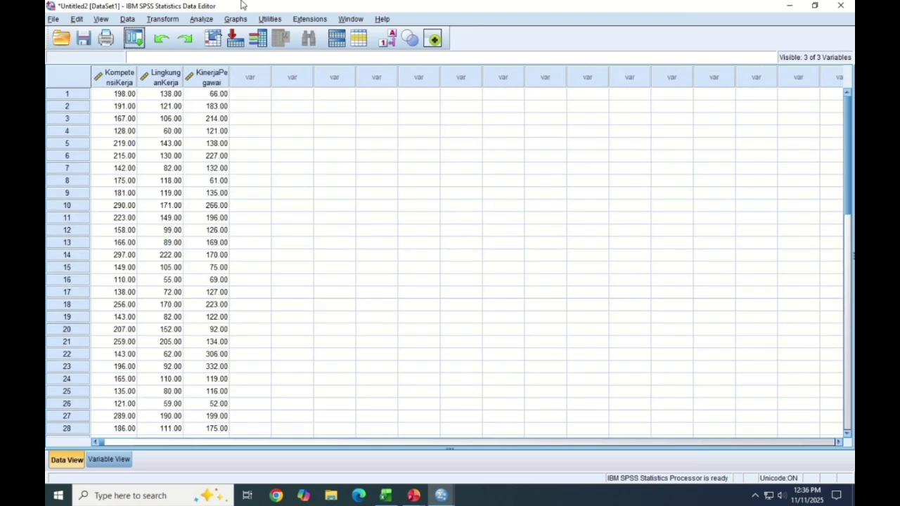
Start an Explore analysis with Kompetensi Kerja and Lingkungan Kerja as the dependent variables.
click(200, 19)
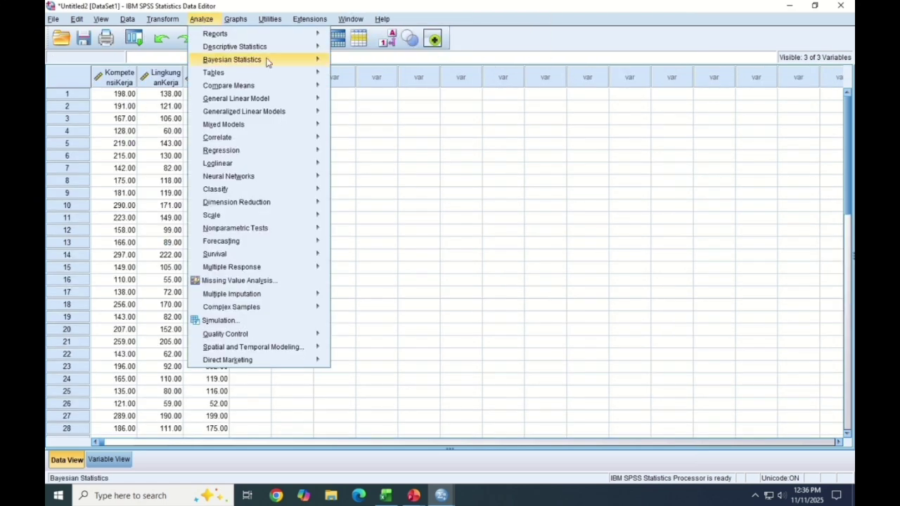
mouse_move(309, 46)
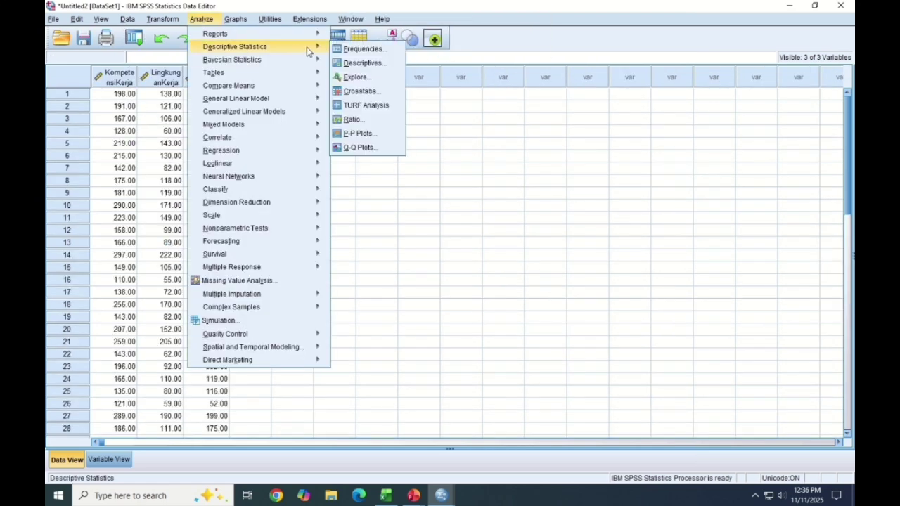
click(354, 79)
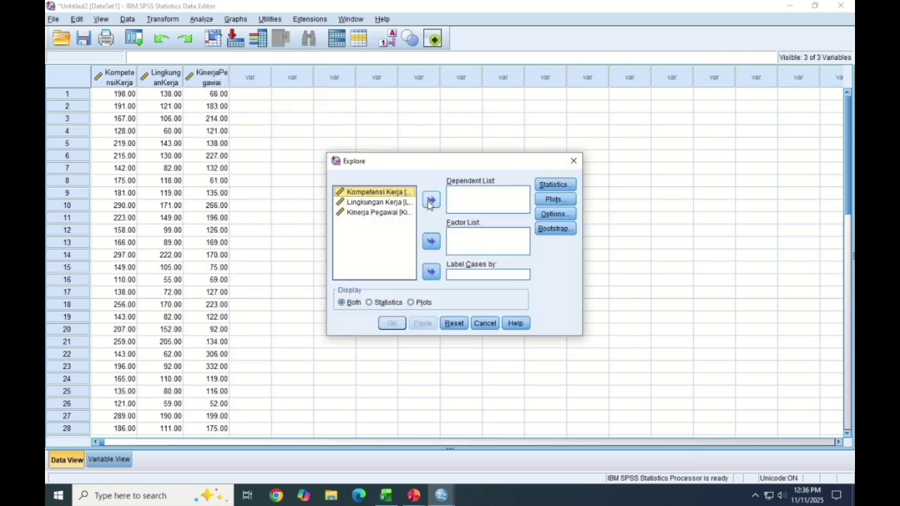
click(430, 201)
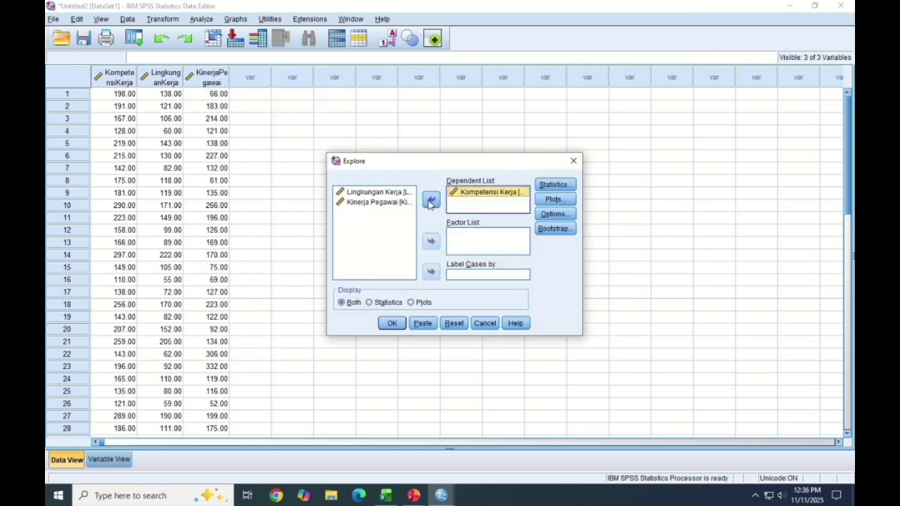
click(385, 193)
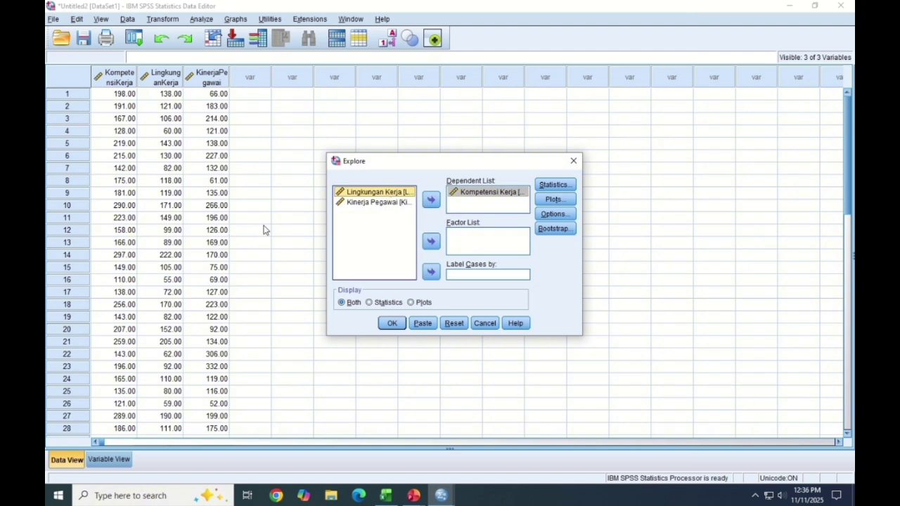
click(430, 201)
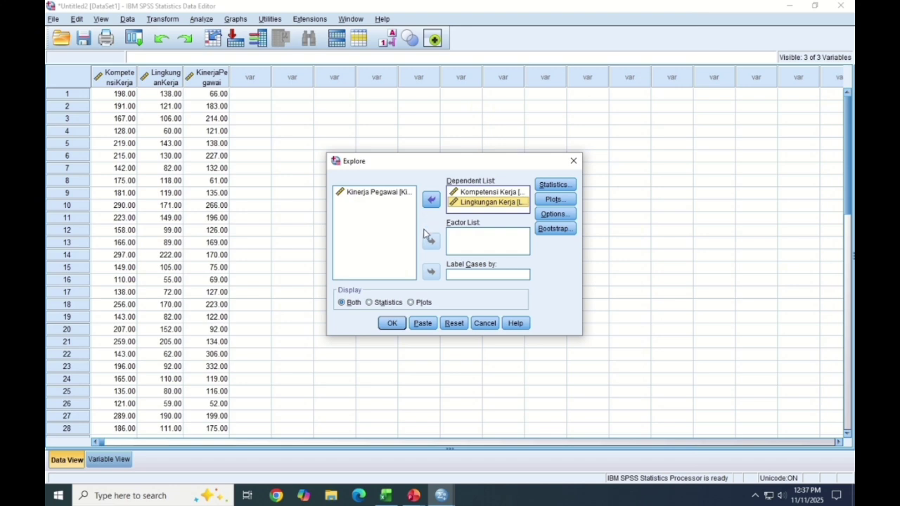
Enable normality plots with tests for the Explore analysis and run it.
click(555, 200)
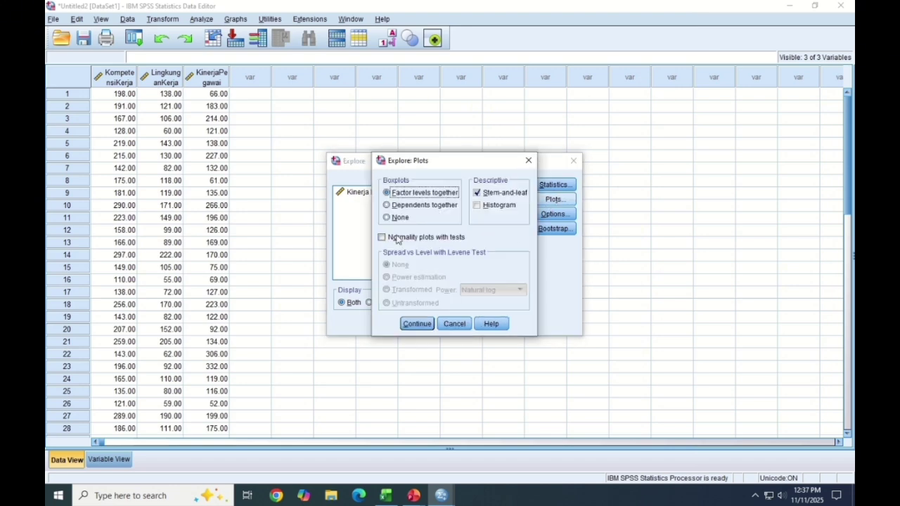
click(382, 239)
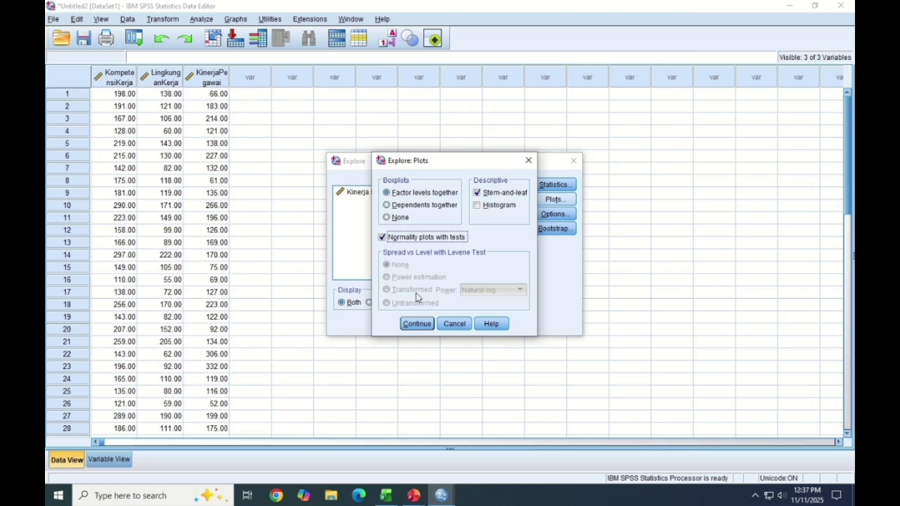
click(421, 326)
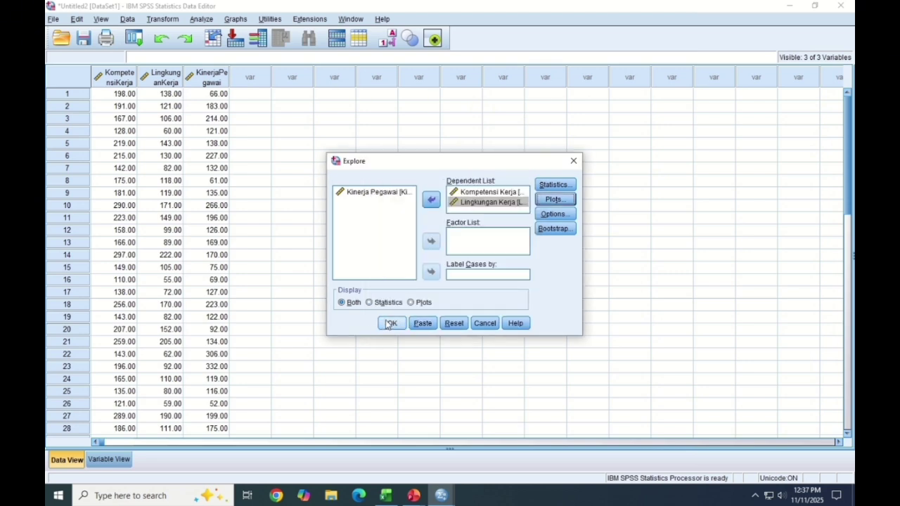
click(391, 325)
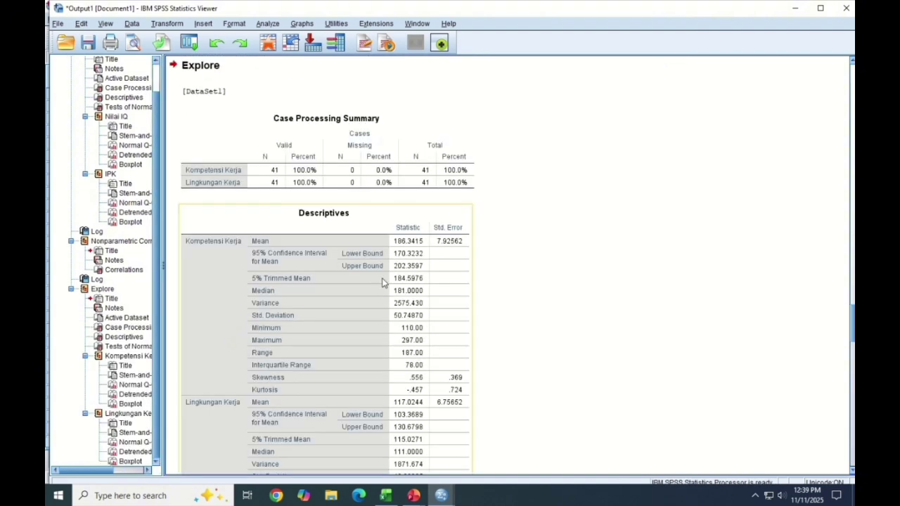
Look through the Explore output and examine the Tests of Normality table for Kompetensi Kerja and Lingkungan Kerja.
scroll(385, 291, down, 10)
scroll(391, 285, down, 10)
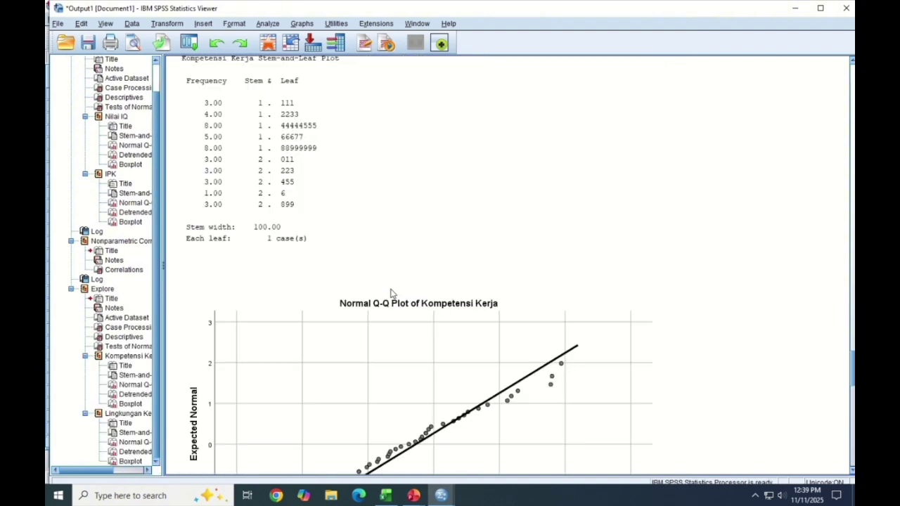
scroll(395, 258, down, 15)
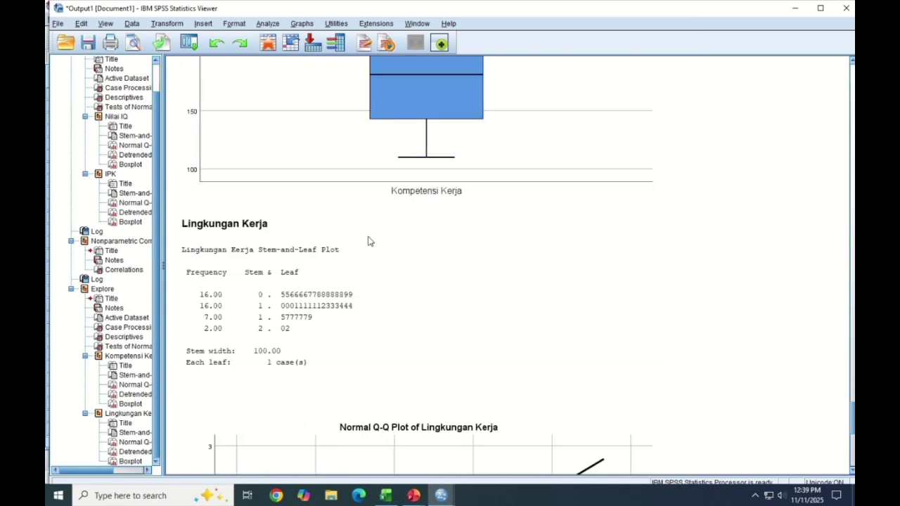
scroll(378, 173, up, 15)
scroll(346, 139, up, 10)
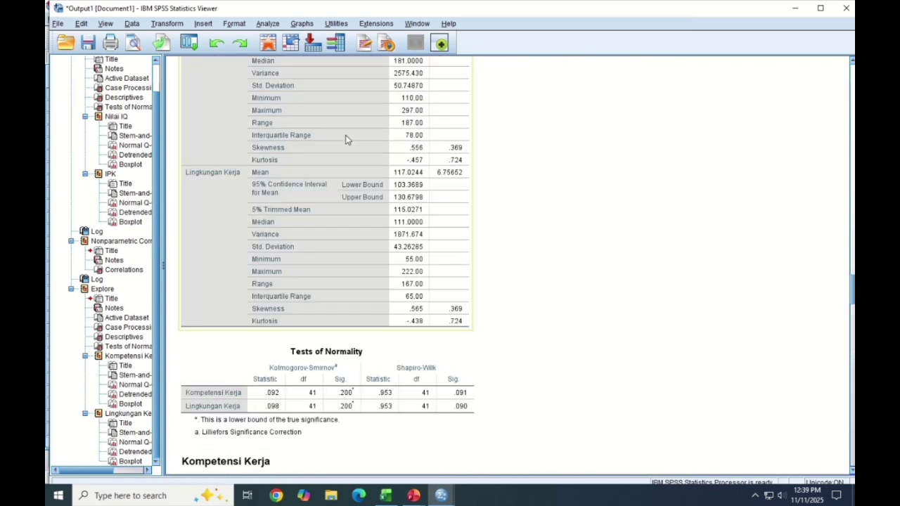
scroll(337, 105, down, 3)
click(336, 285)
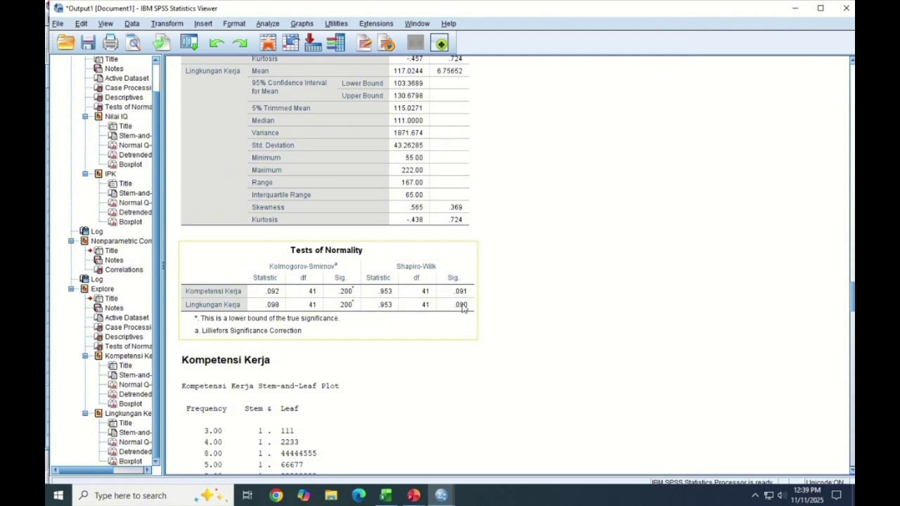
Run a two-tailed bivariate Pearson correlation between Kompetensi Kerja and Lingkungan Kerja.
click(267, 23)
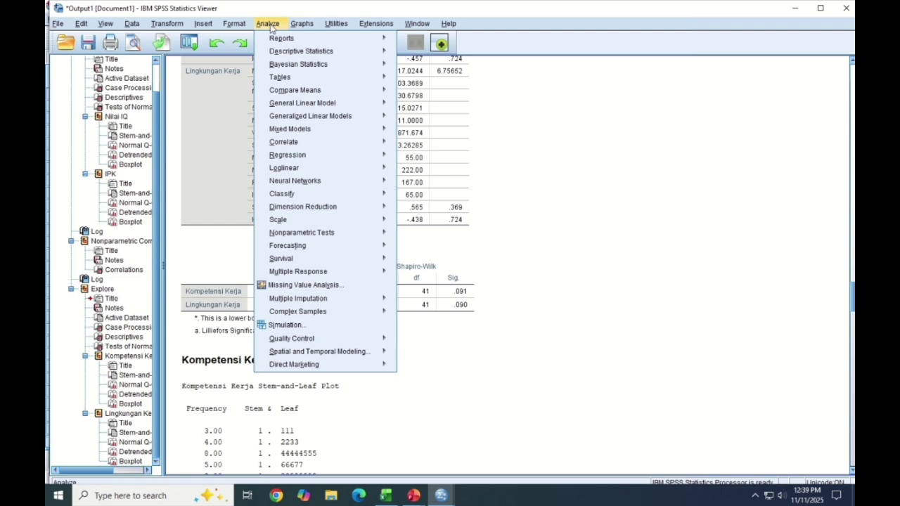
mouse_move(318, 140)
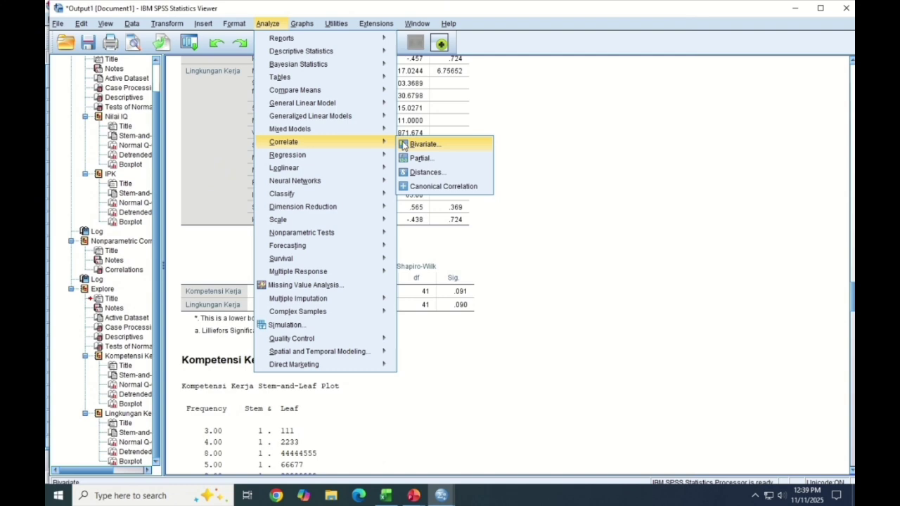
click(422, 144)
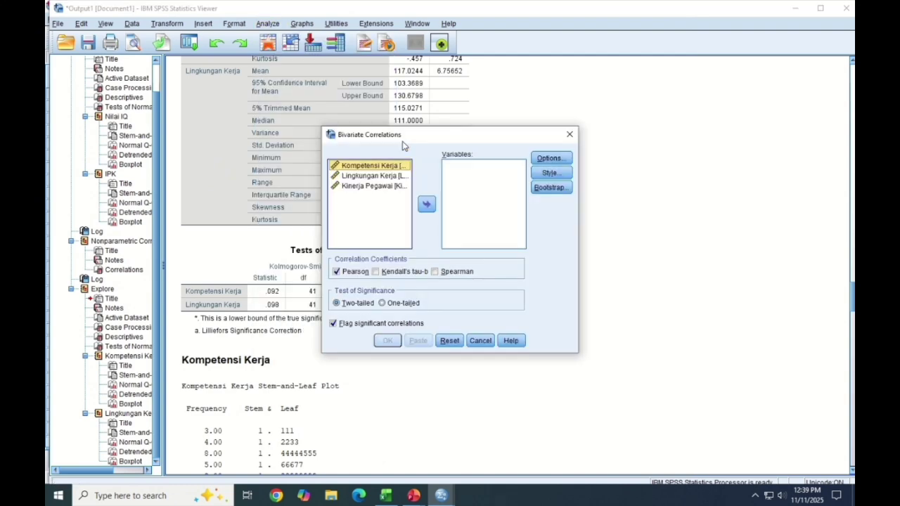
click(426, 206)
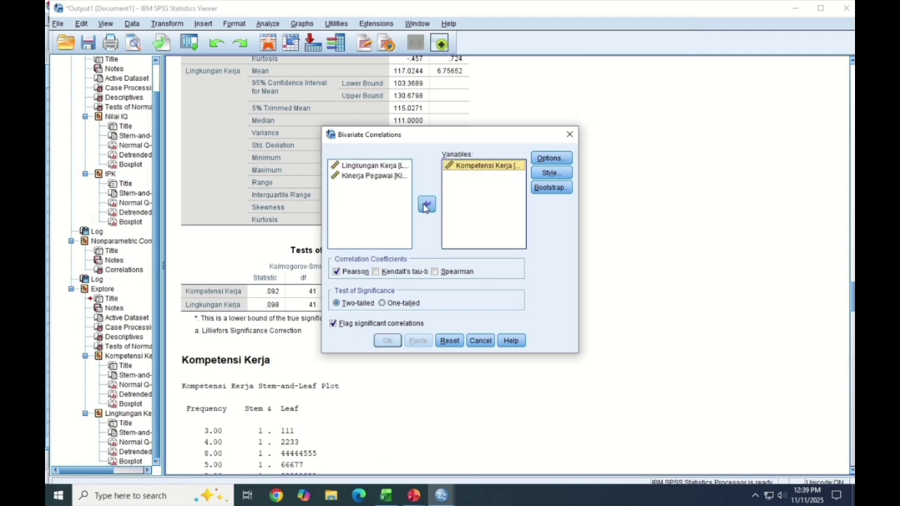
click(381, 166)
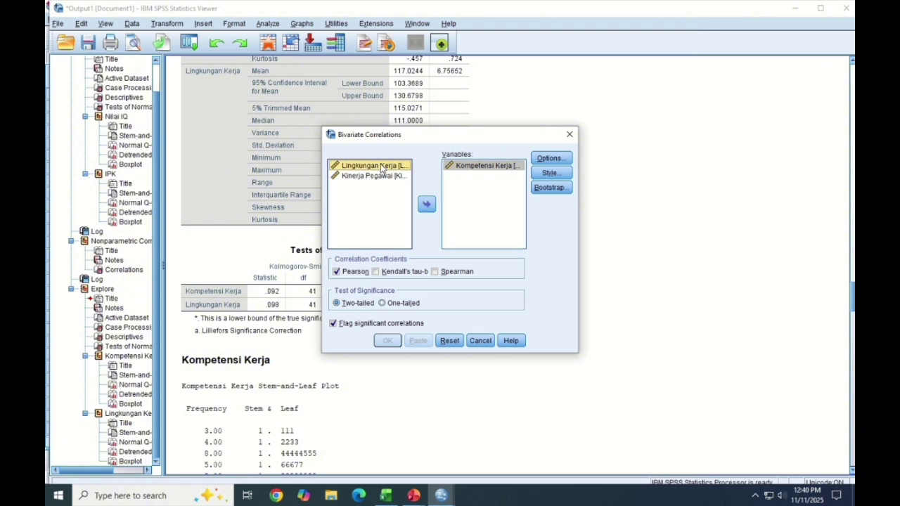
click(426, 205)
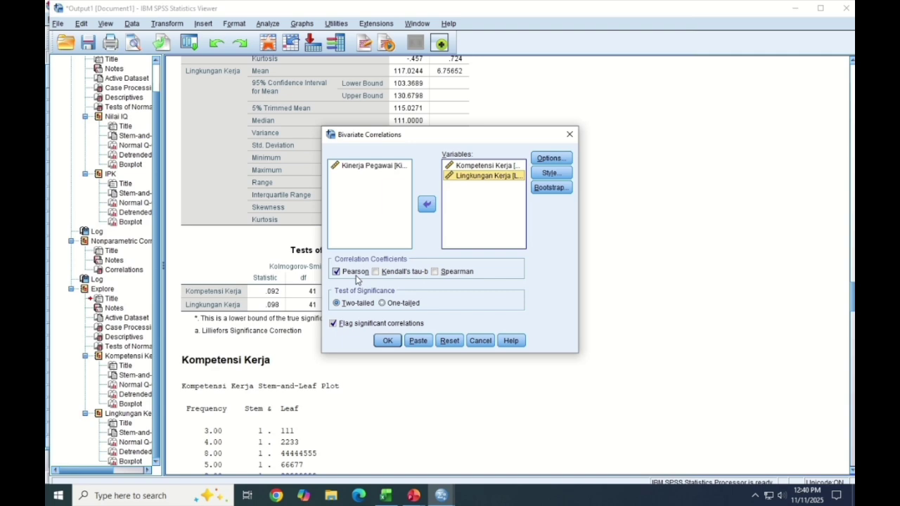
click(386, 341)
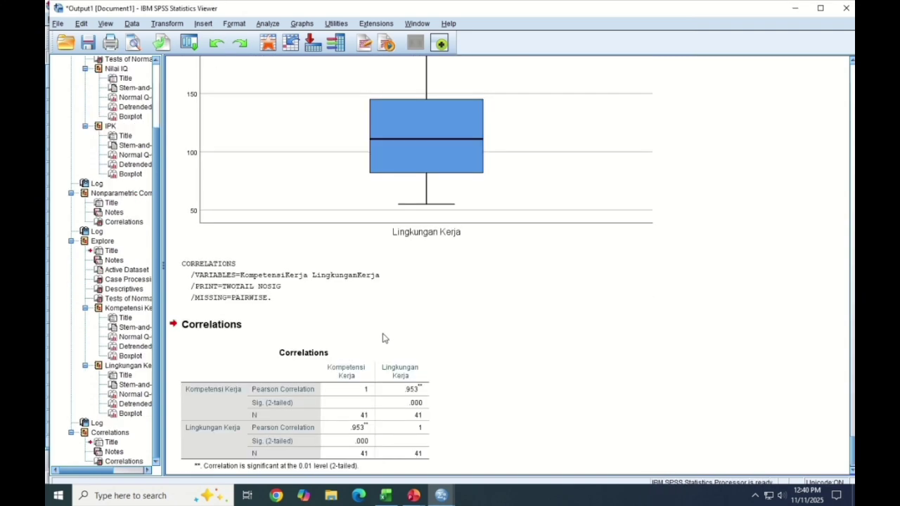
click(521, 385)
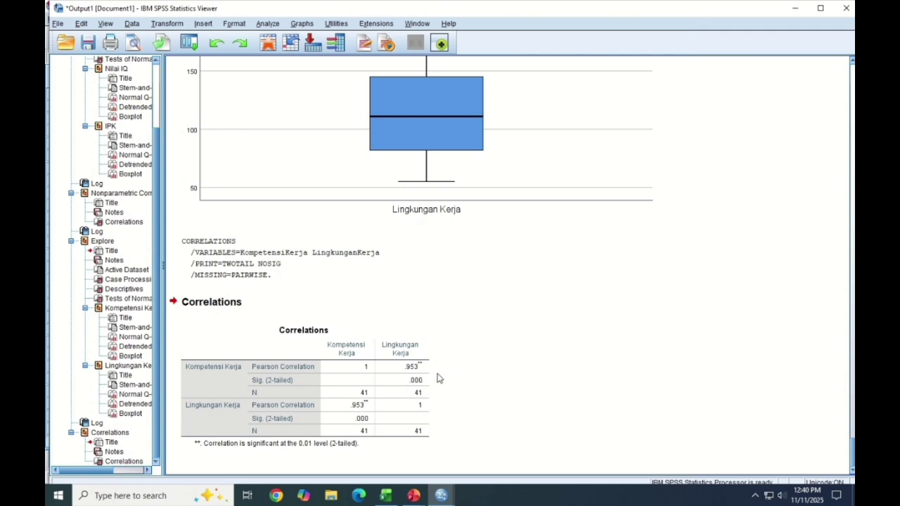
Reopen the Explore analysis and replace Lingkungan Kerja with Kinerja Pegawai in the dependent variables.
click(270, 24)
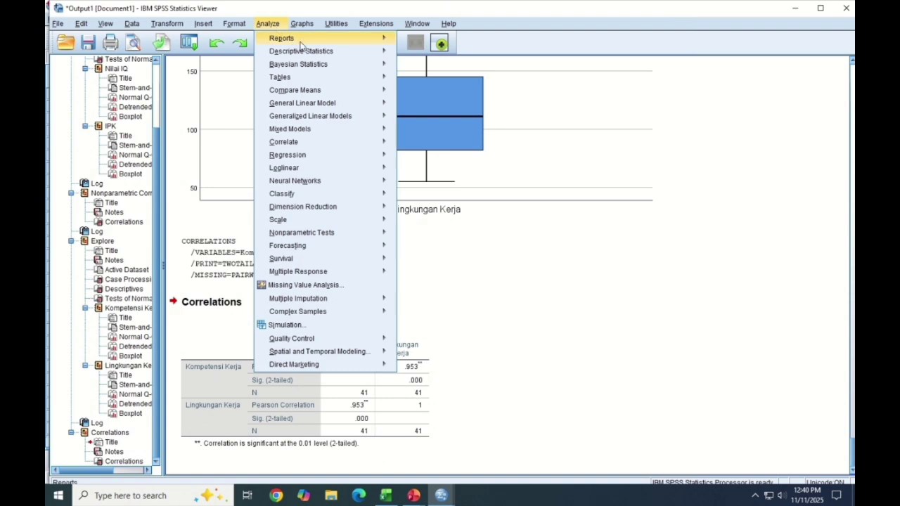
mouse_move(391, 54)
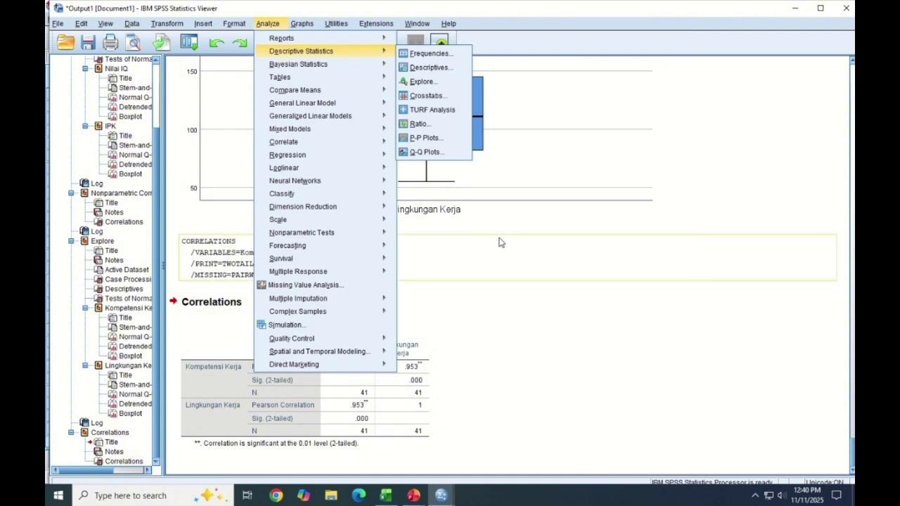
click(423, 83)
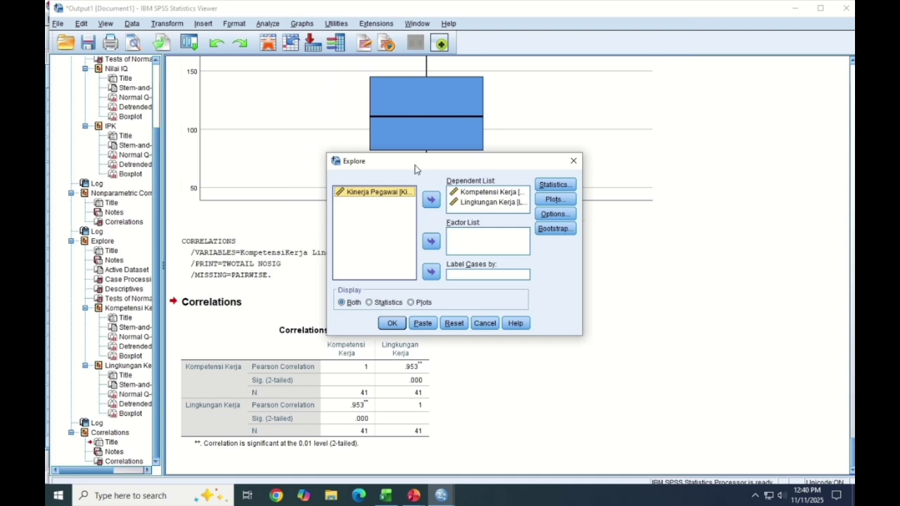
click(461, 202)
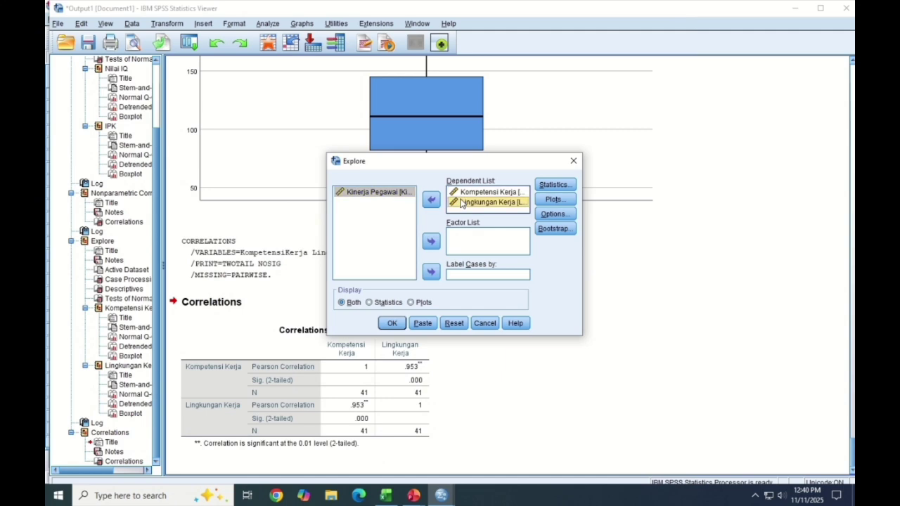
click(431, 200)
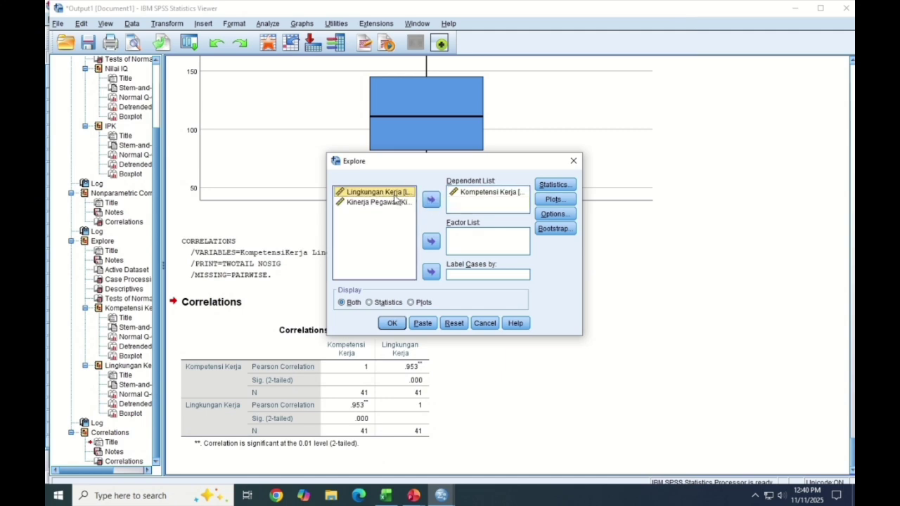
click(397, 202)
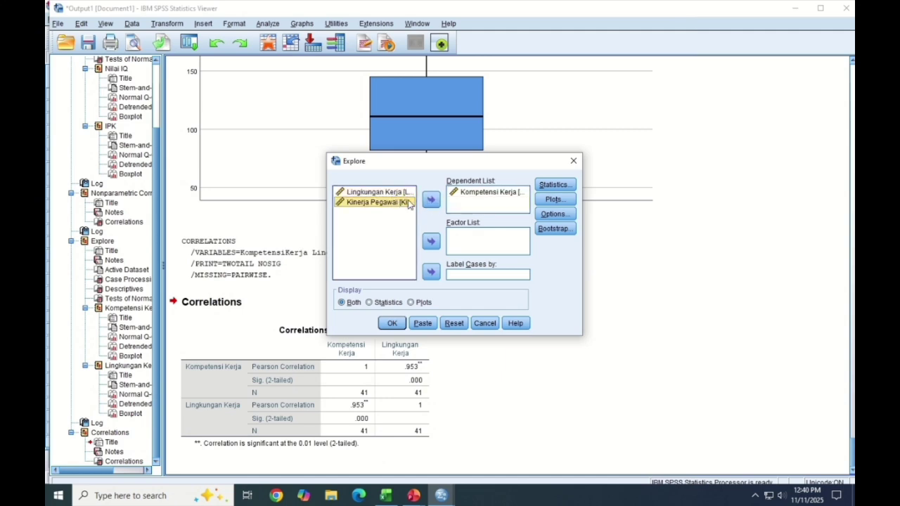
click(436, 201)
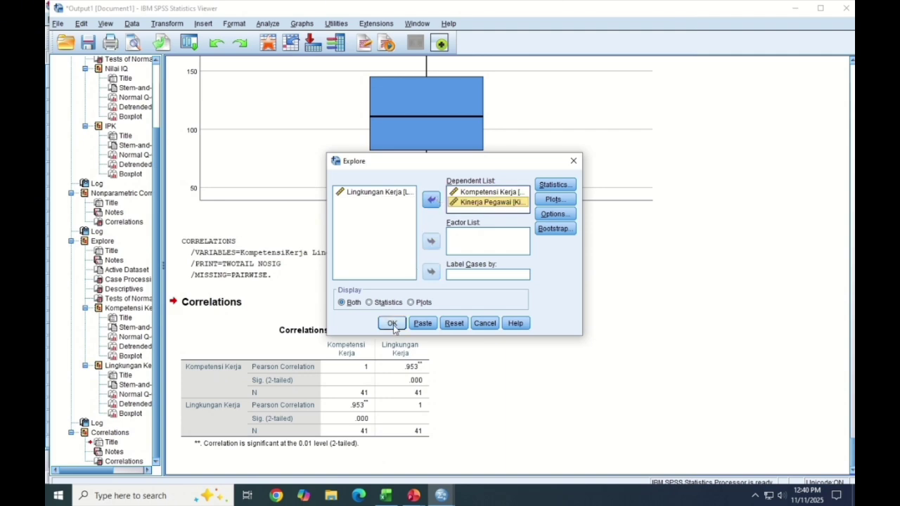
Run Explore with normality plots and tests, and examine the Tests of Normality table for Kompetensi Kerja and Kinerja Pegawai.
click(546, 200)
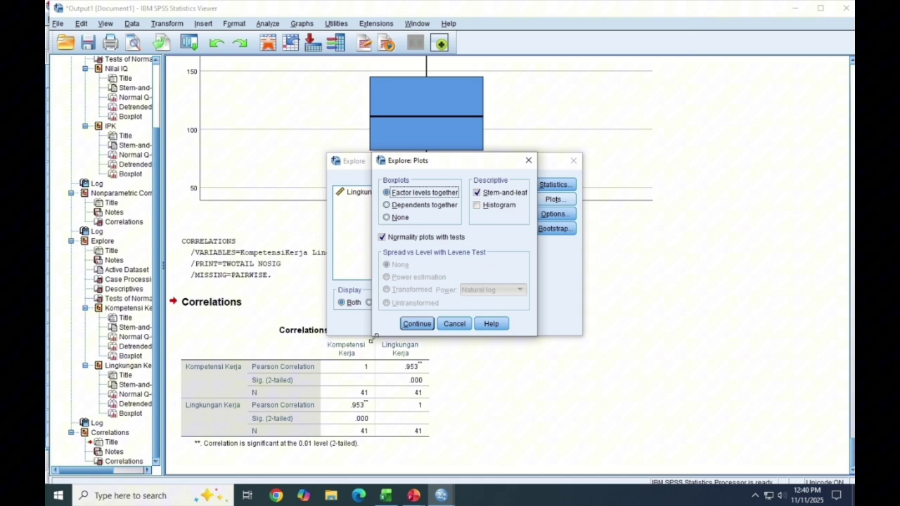
click(418, 324)
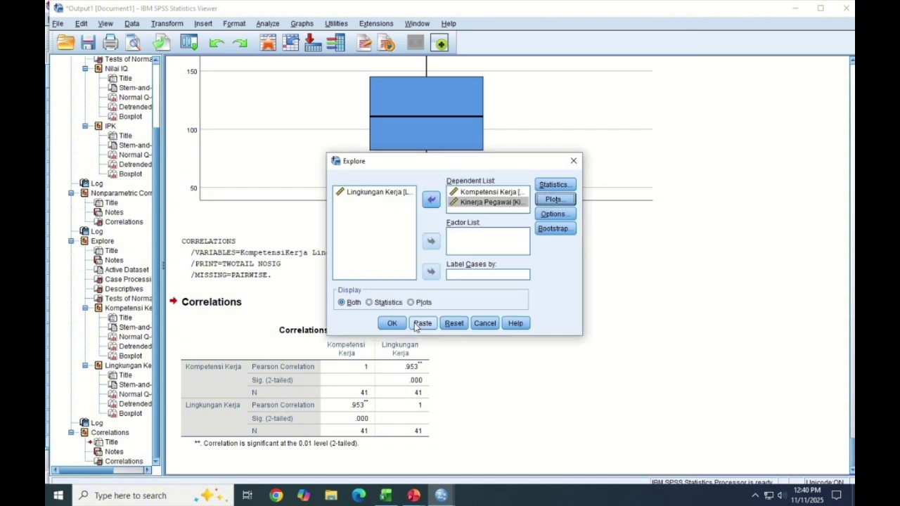
click(392, 323)
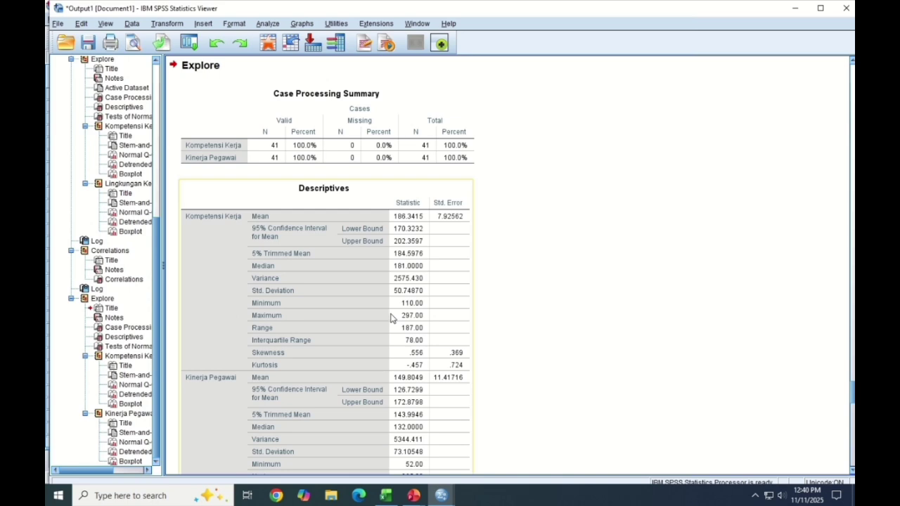
scroll(394, 309, down, 10)
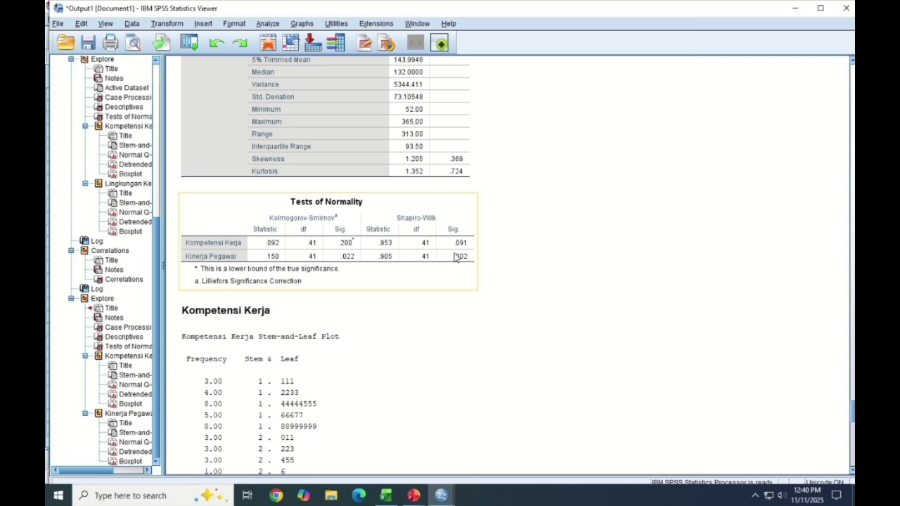
click(520, 279)
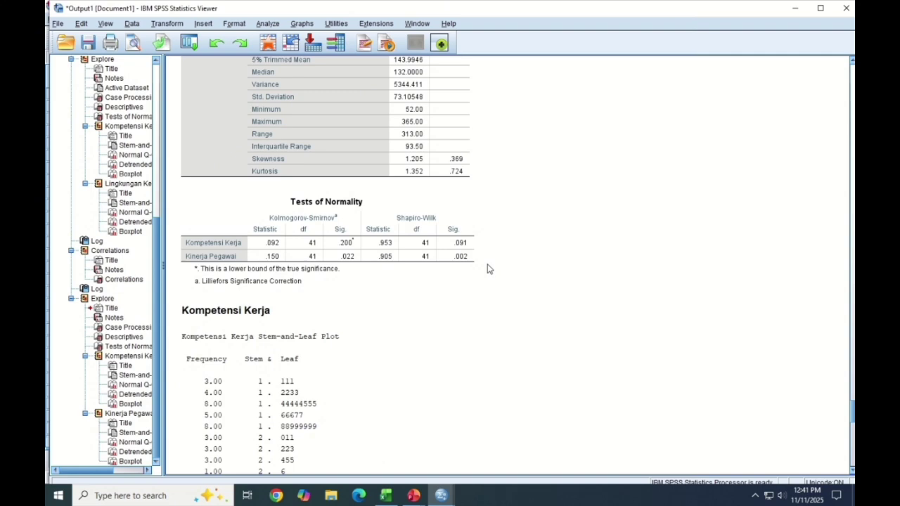
Reopen the bivariate correlation setup and replace Lingkungan Kerja with Kinerja Pegawai in the variables alongside Kompetensi Kerja.
scroll(490, 264, down, 3)
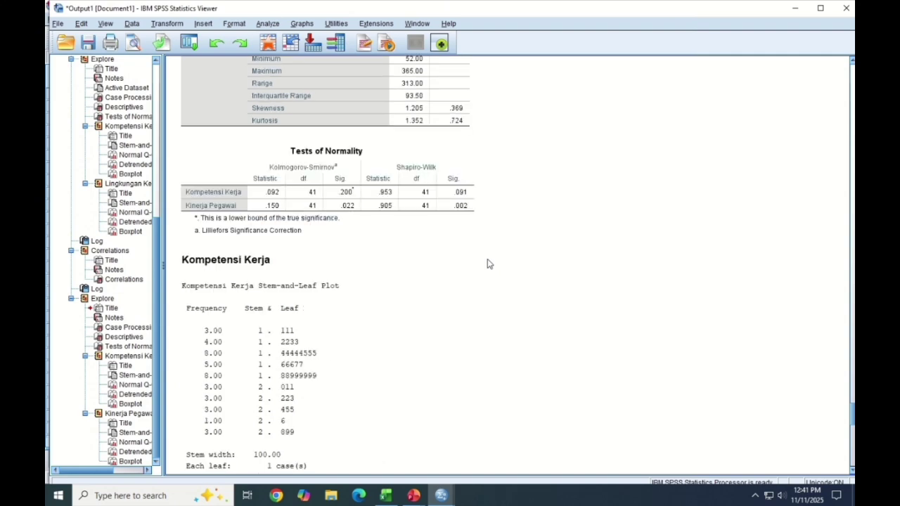
click(267, 24)
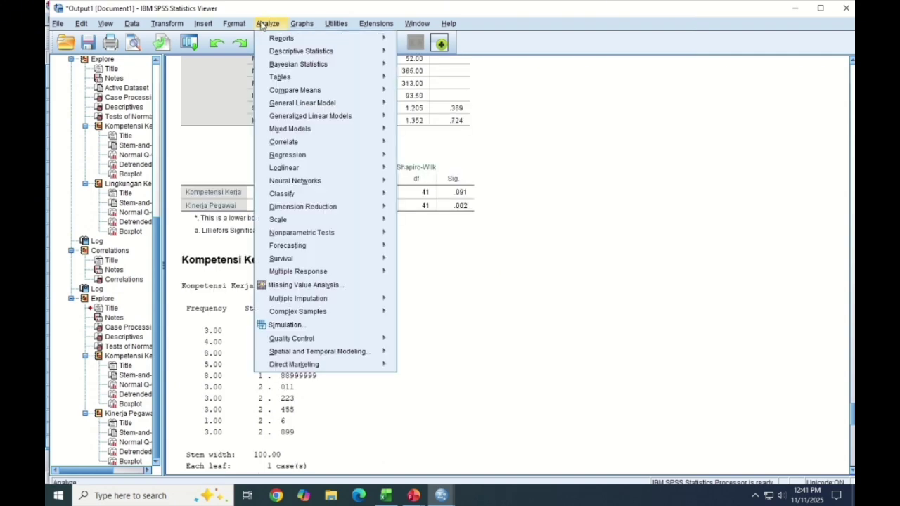
mouse_move(327, 143)
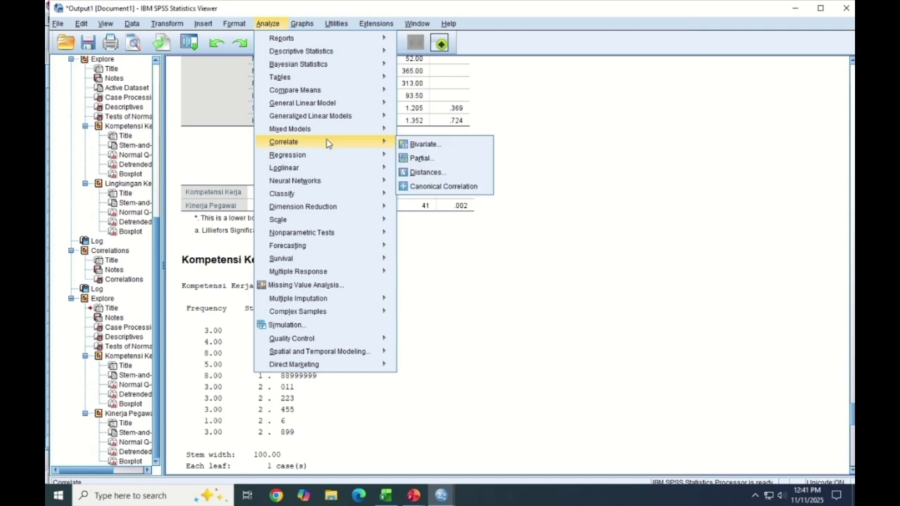
click(422, 144)
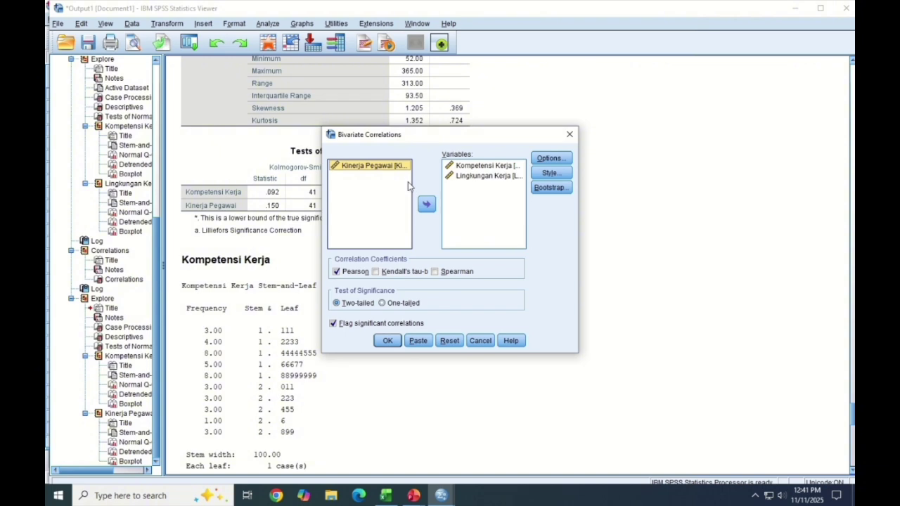
click(450, 177)
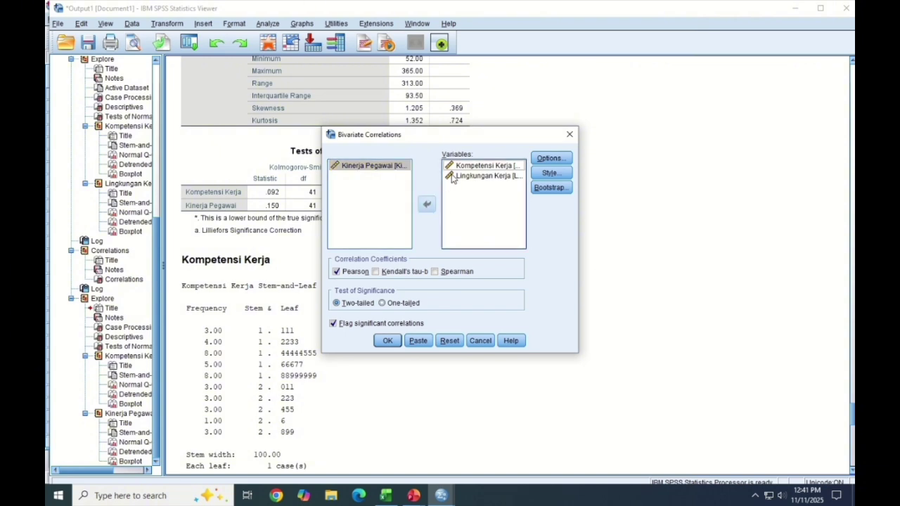
click(427, 205)
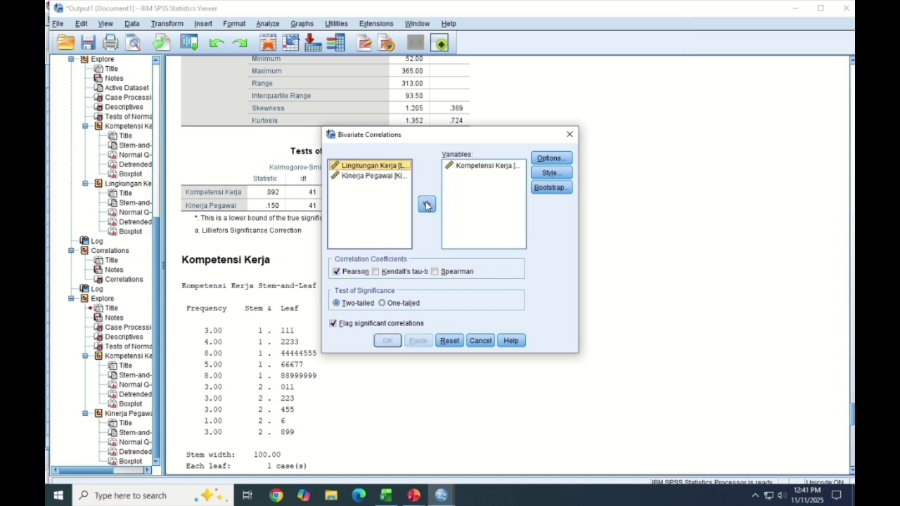
click(391, 176)
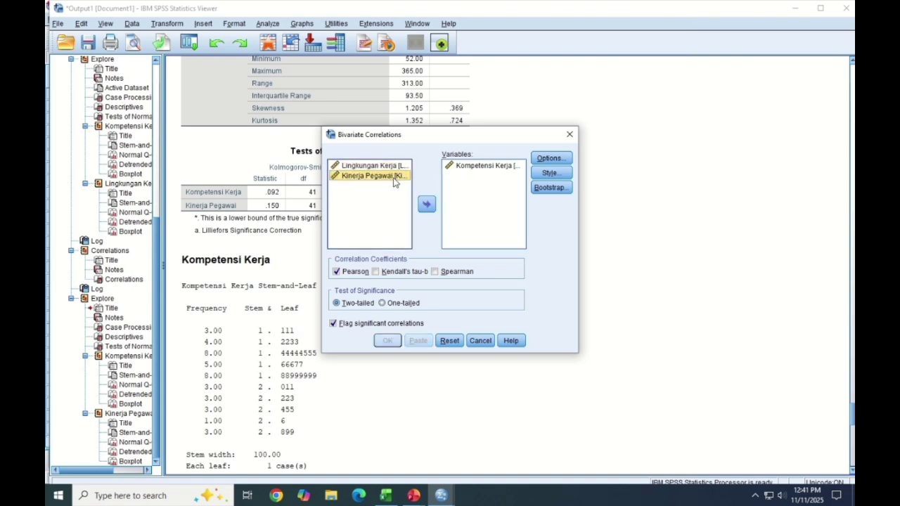
click(426, 204)
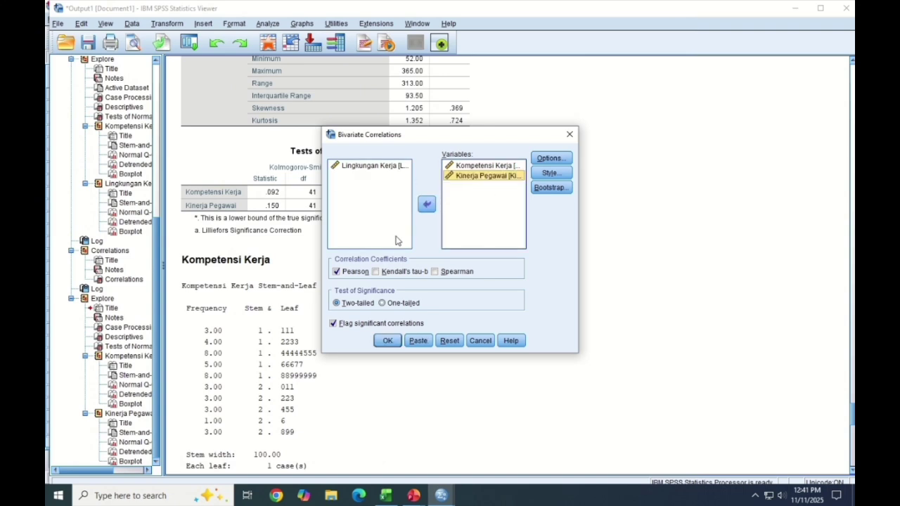
Use Spearman instead of Pearson, run the two-tailed correlation, and examine the Nonparametric Correlations table.
click(434, 272)
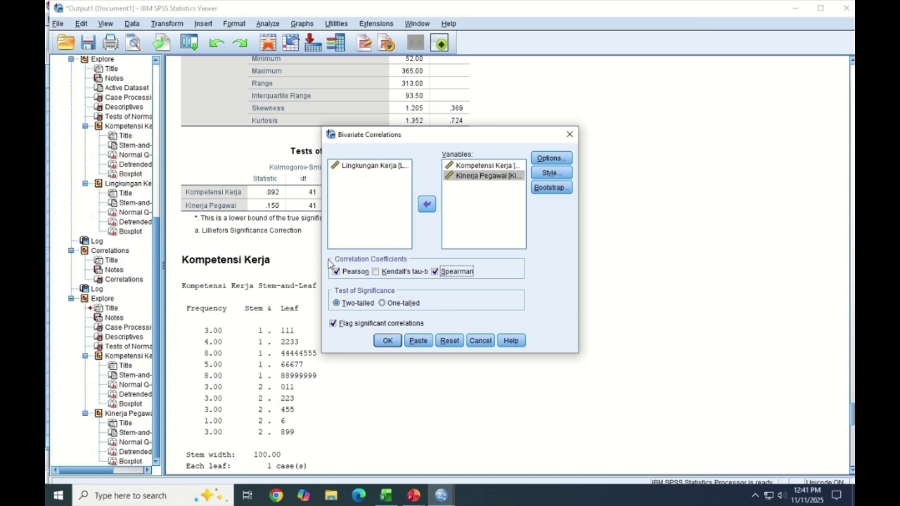
click(338, 274)
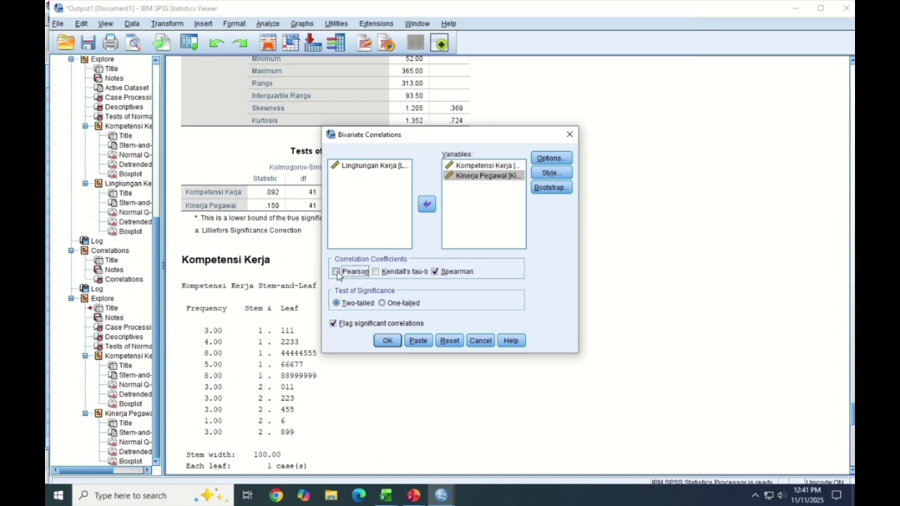
click(388, 341)
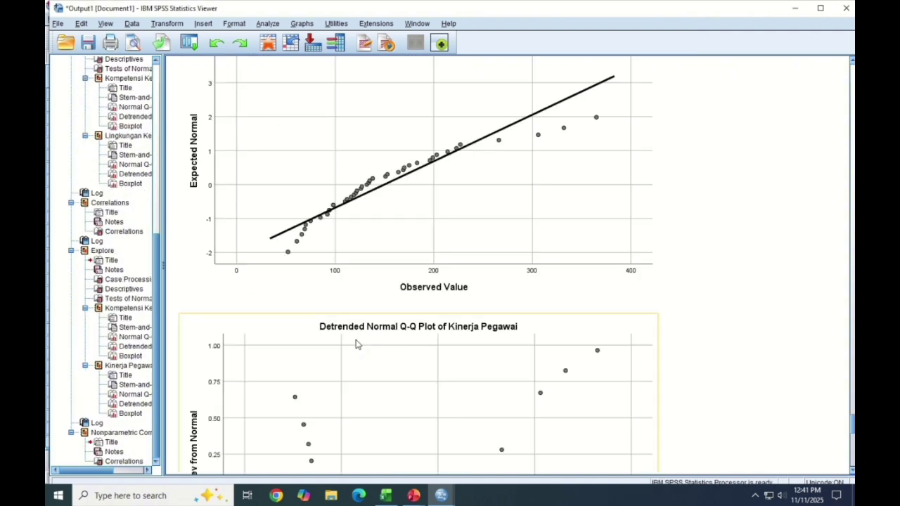
scroll(309, 362, down, 3)
scroll(298, 277, down, 10)
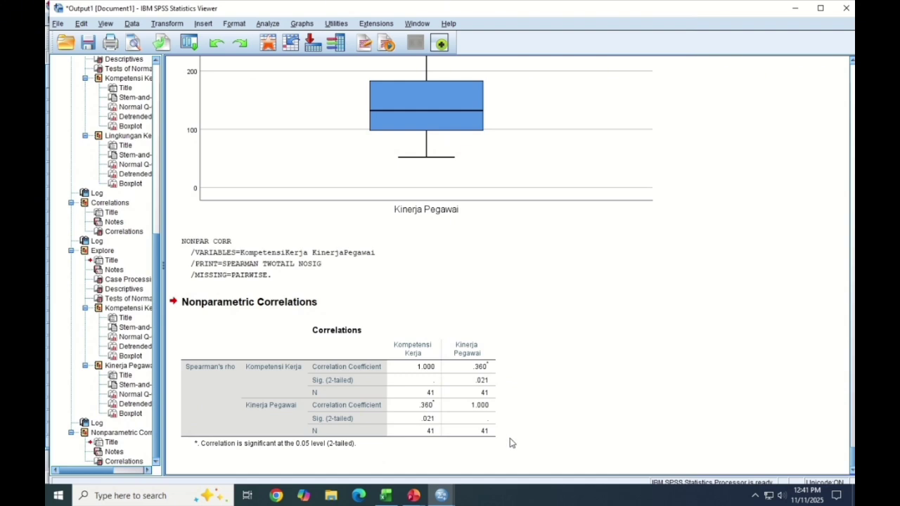
Switch to the Korelasi presentation in PowerPoint to check the Interpretasi slide's r-value ranges, and return to the SPSS output.
click(488, 376)
mouse_move(414, 495)
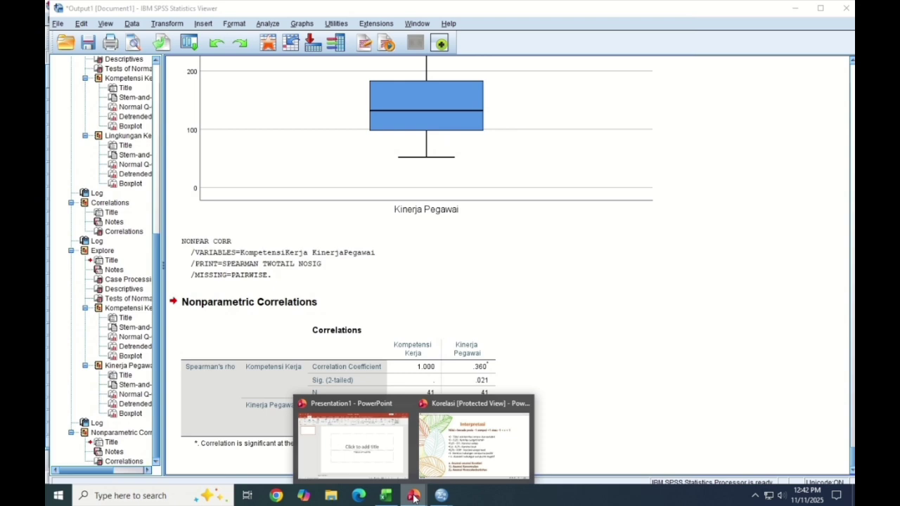
click(466, 457)
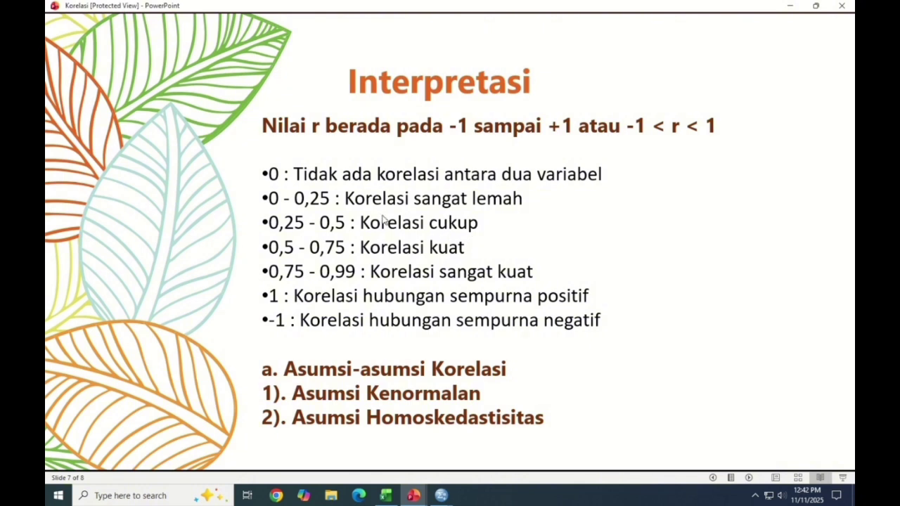
click(441, 495)
click(450, 446)
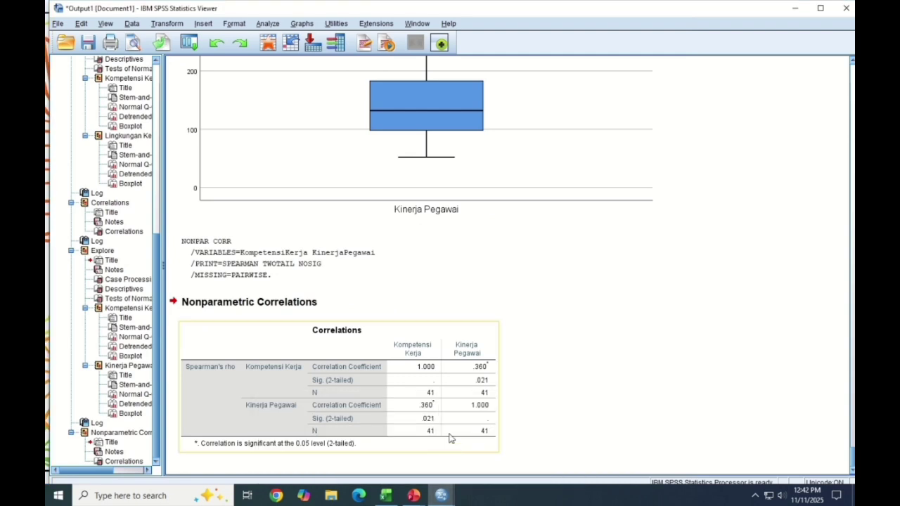
Switch to the Olah data terbaru (1) workbook in Excel and copy the korelasi 3 table from Kalori (Kcal) through Kadar Vitamin D, rows 1 to 43.
mouse_move(383, 499)
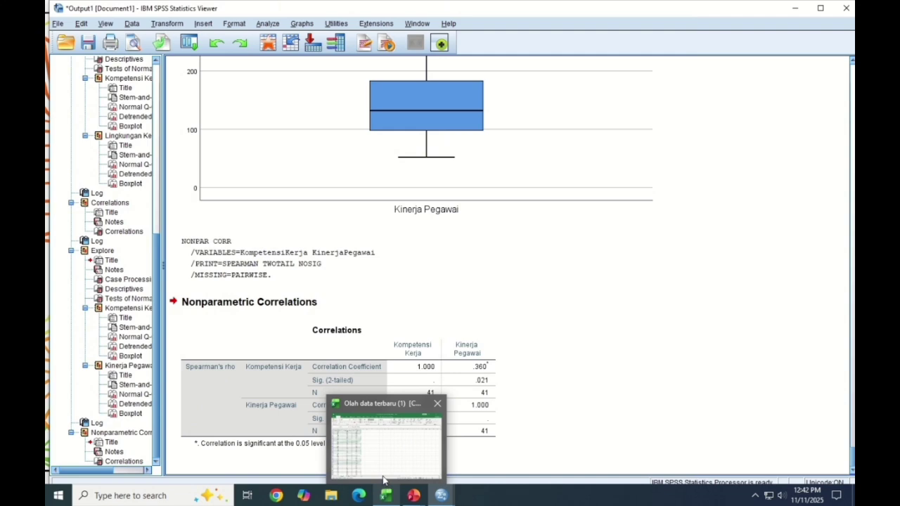
mouse_move(383, 480)
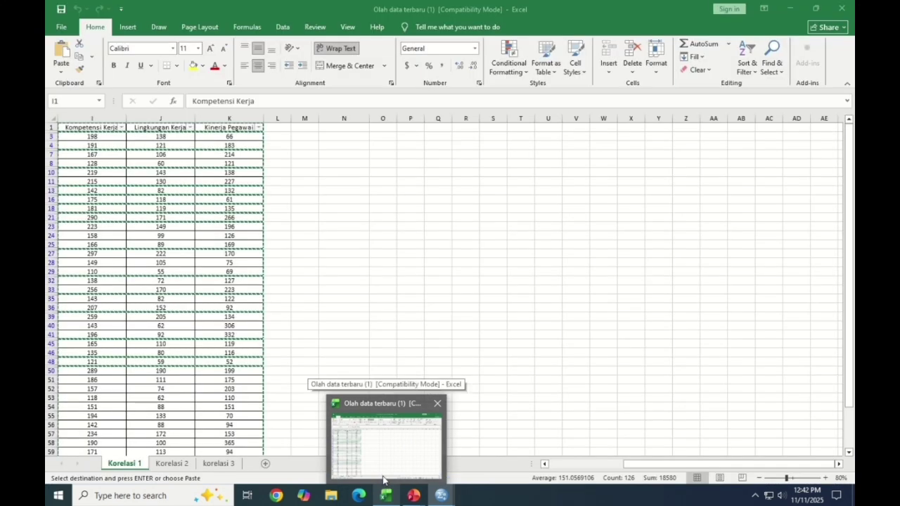
click(386, 450)
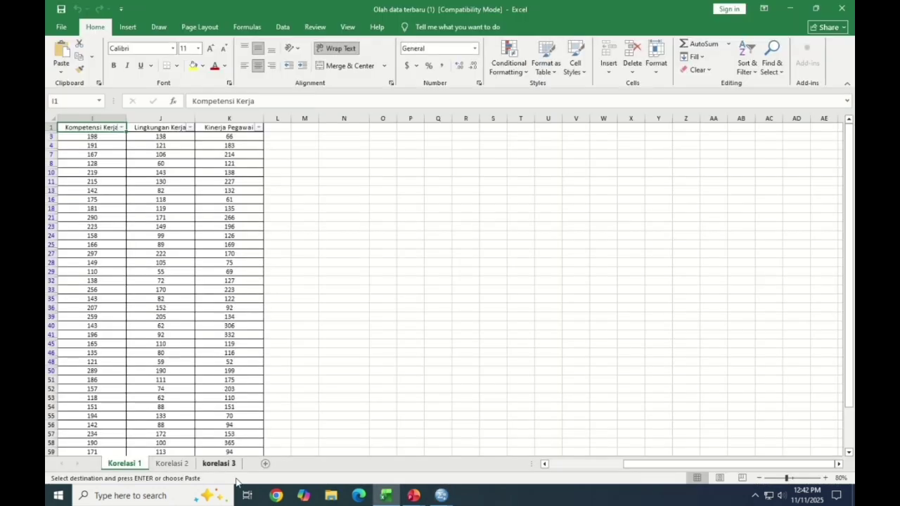
click(224, 462)
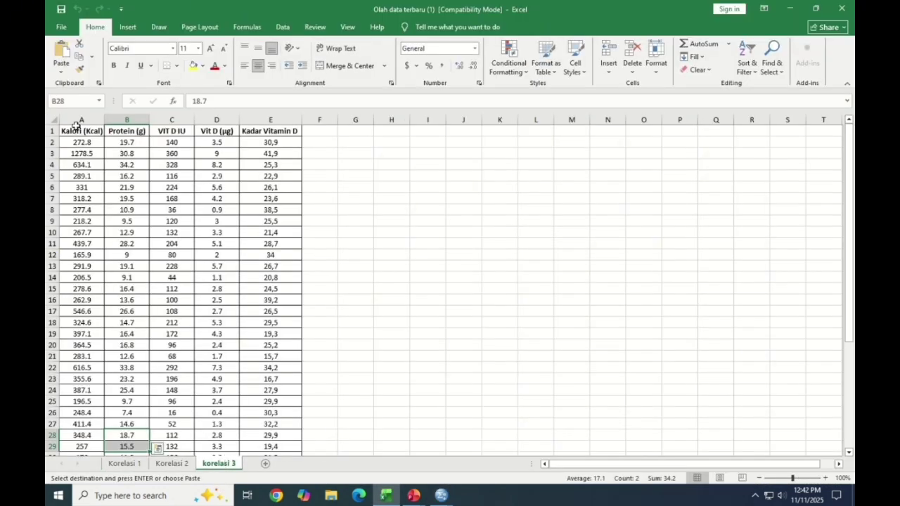
drag(76, 129, 280, 356)
right_click(279, 352)
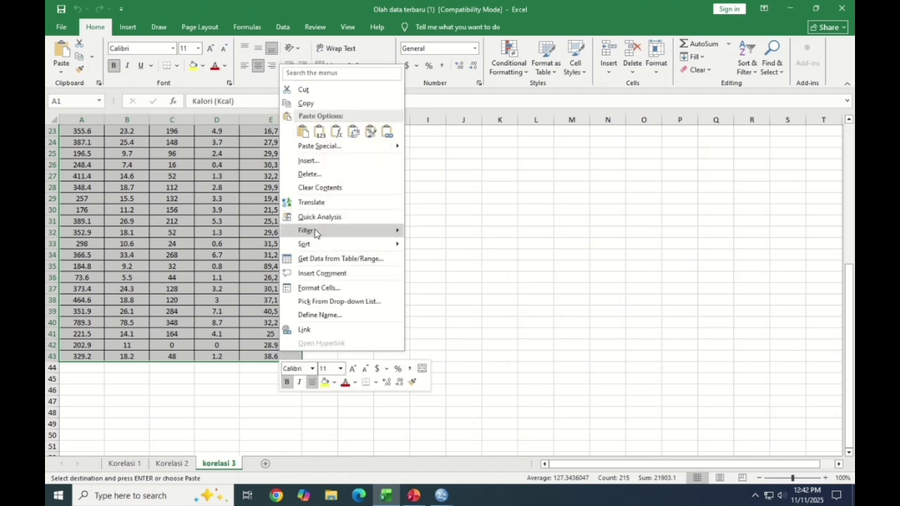
click(328, 103)
scroll(328, 105, up, 8)
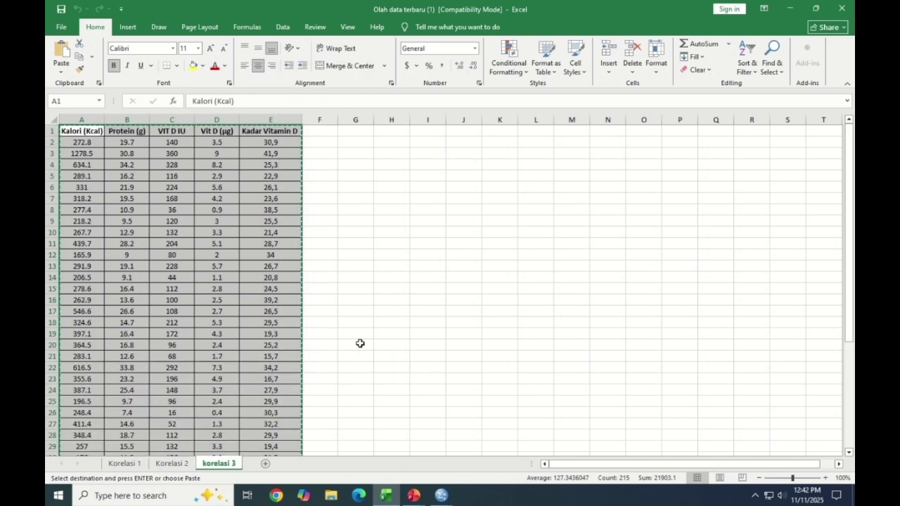
Switch to the SPSS Data Editor, create a new empty dataset, and paste the copied table with variable names starting at the first cell.
click(437, 496)
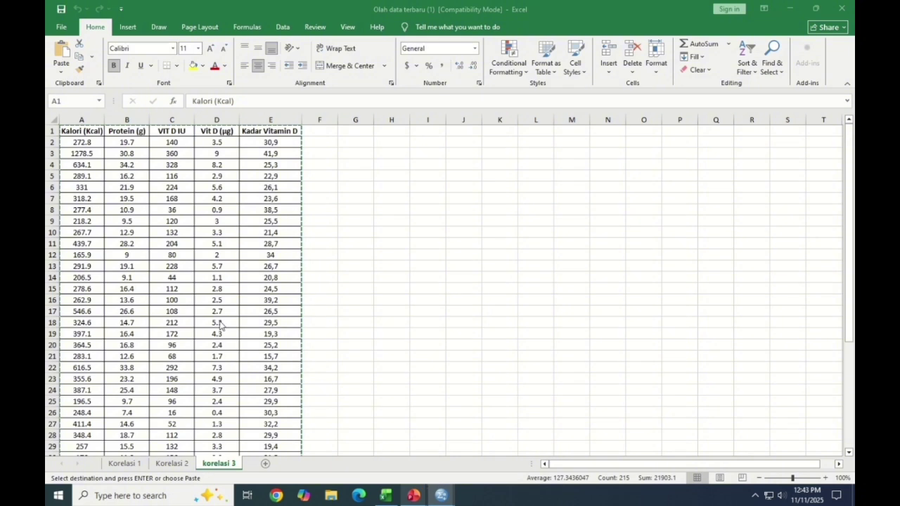
right_click(440, 495)
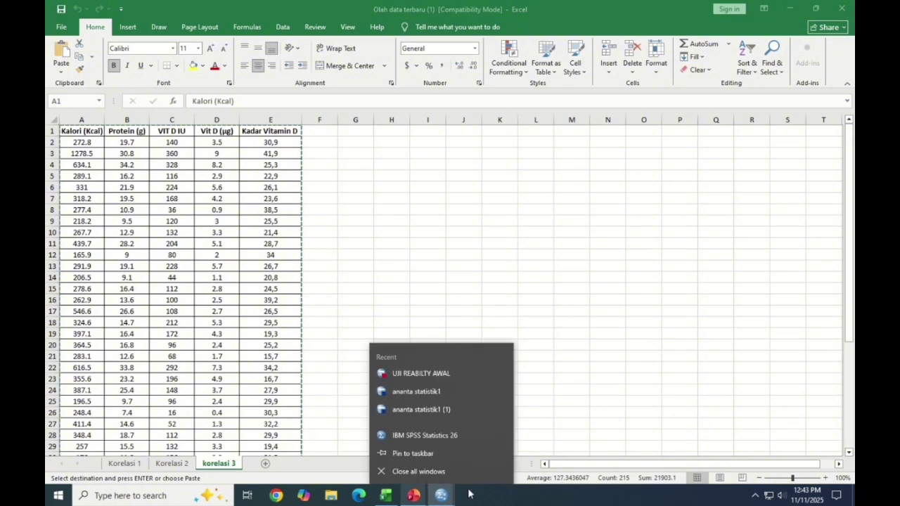
click(520, 457)
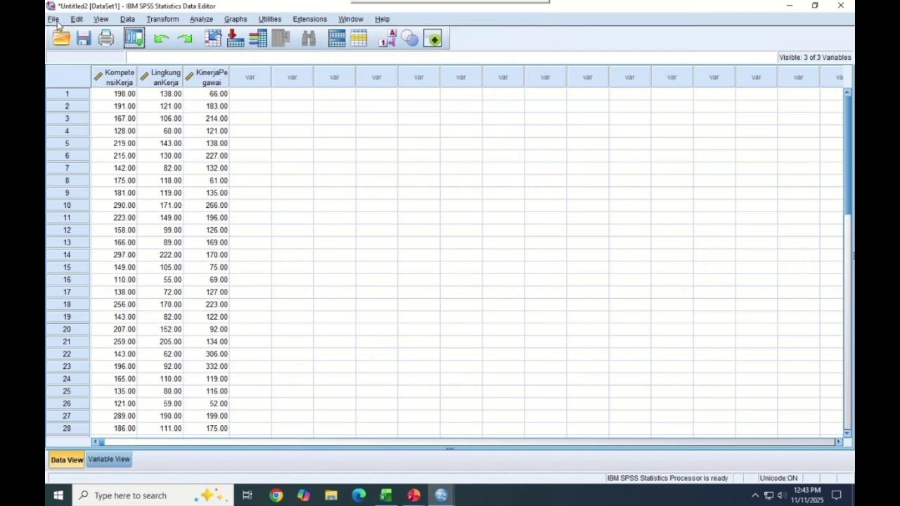
click(54, 20)
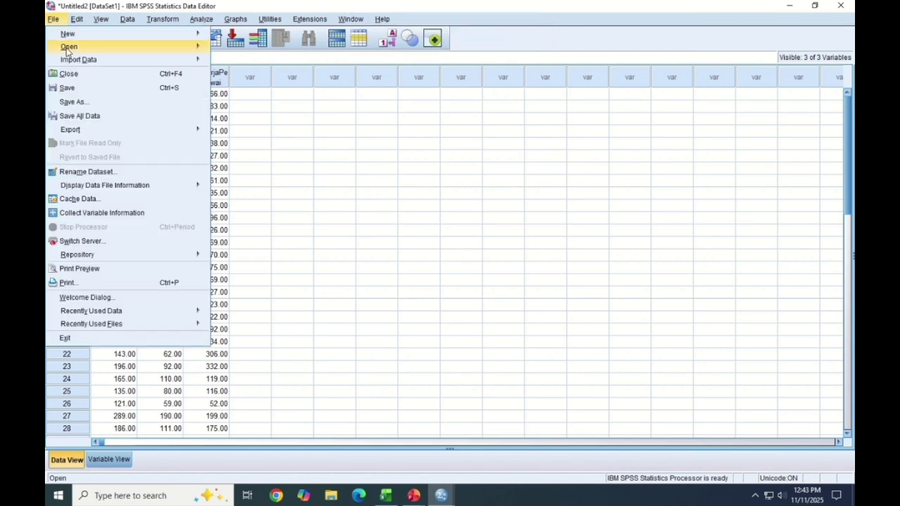
mouse_move(69, 51)
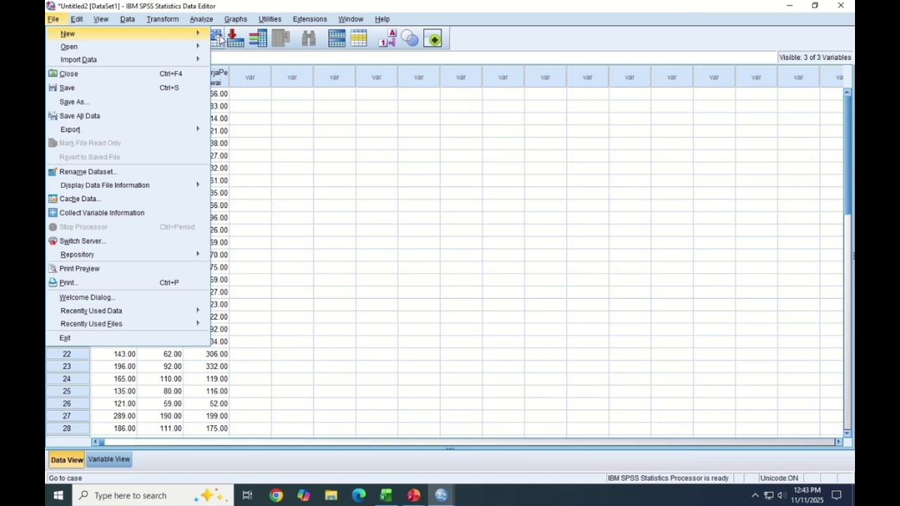
mouse_move(204, 35)
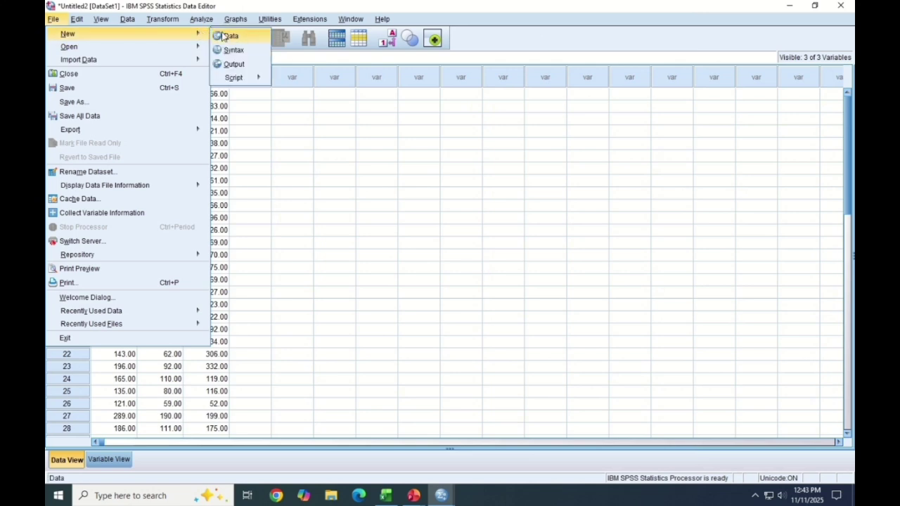
click(232, 37)
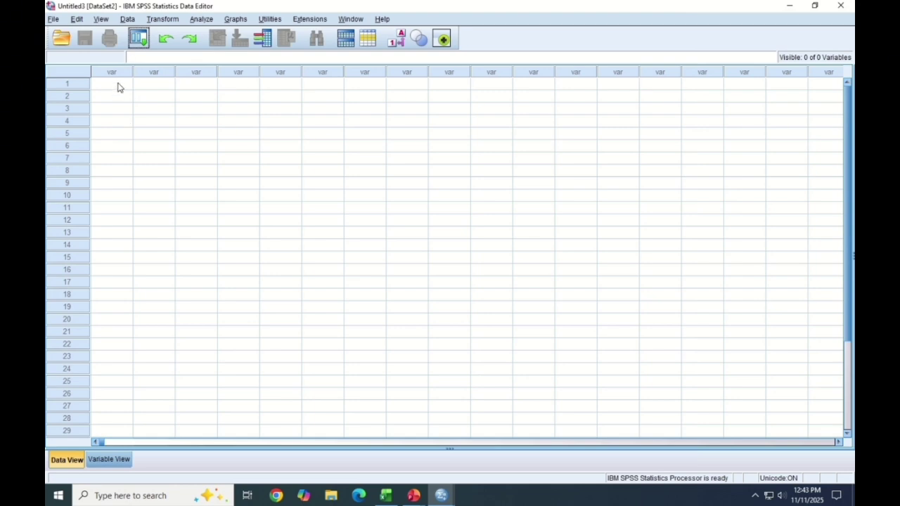
right_click(118, 87)
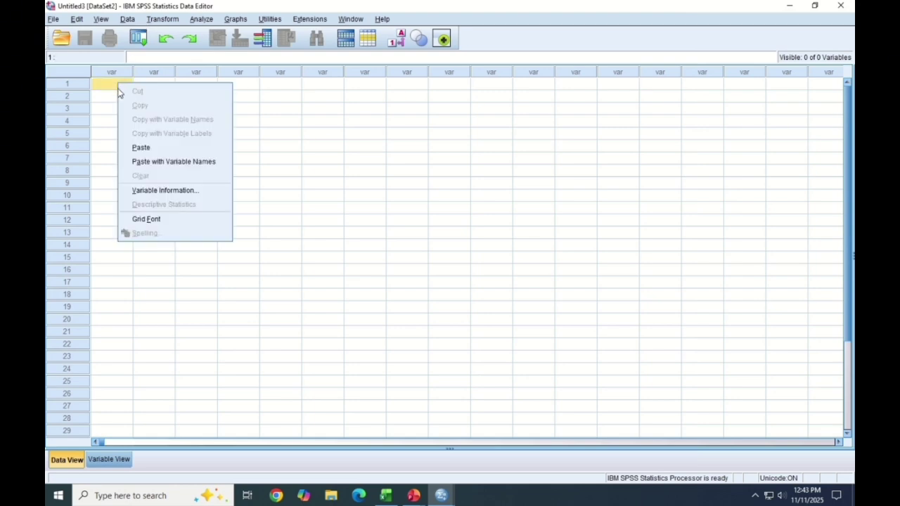
click(162, 162)
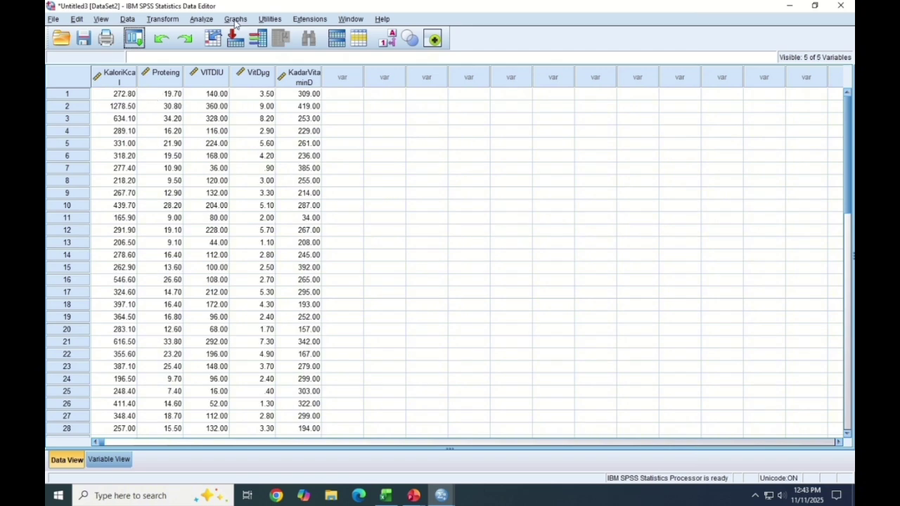
Start an Explore analysis with Kalori (Kcal) and Kadar Vitamin D as the dependent variables.
click(200, 20)
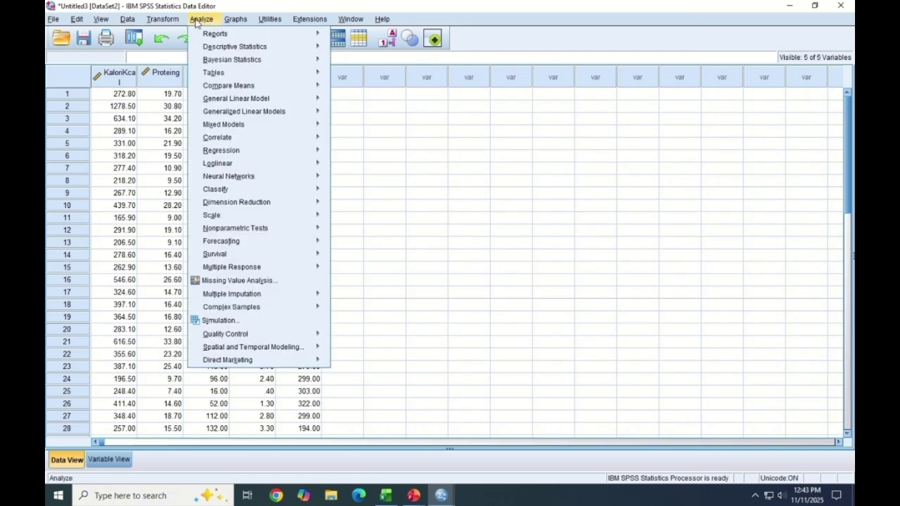
mouse_move(327, 53)
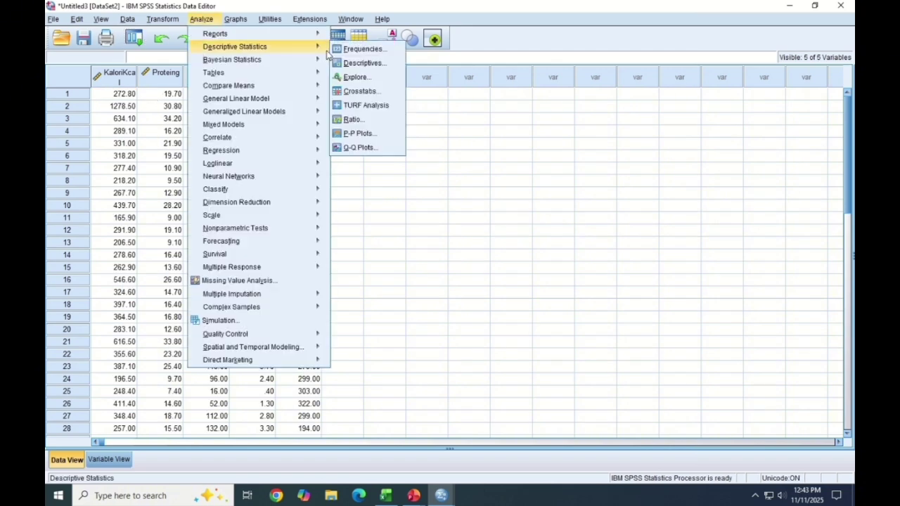
click(350, 78)
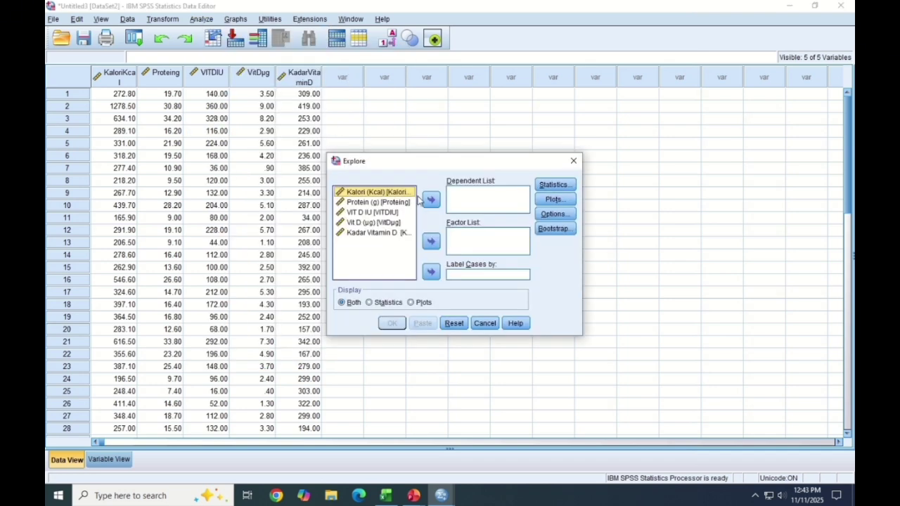
click(431, 200)
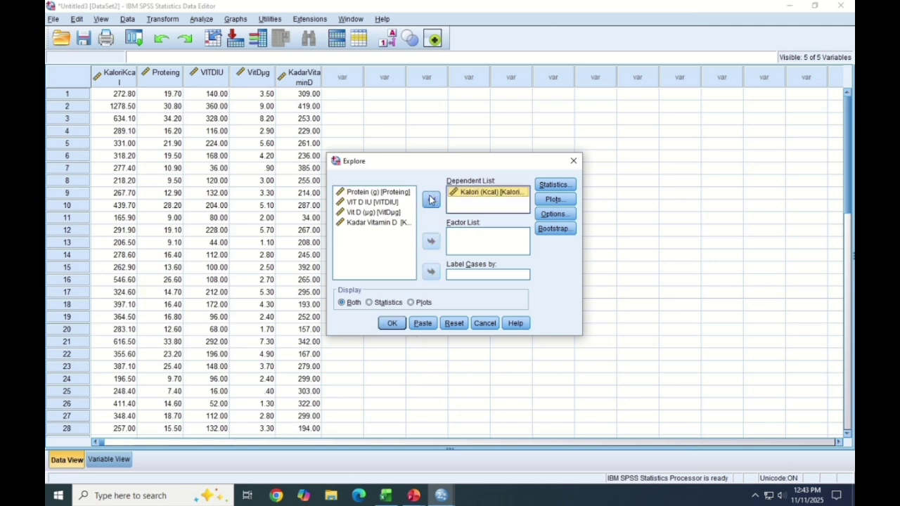
click(404, 222)
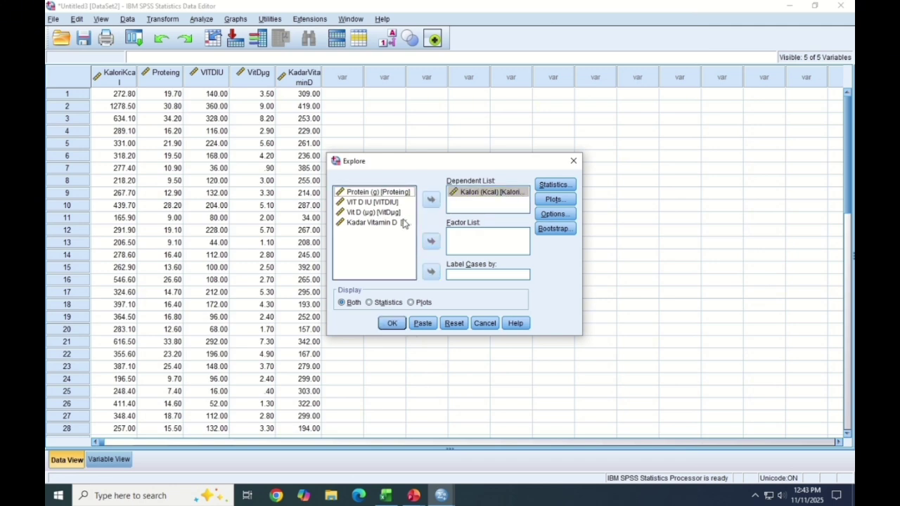
click(431, 199)
Include normality plots with tests in the Explore analysis and run it.
click(565, 200)
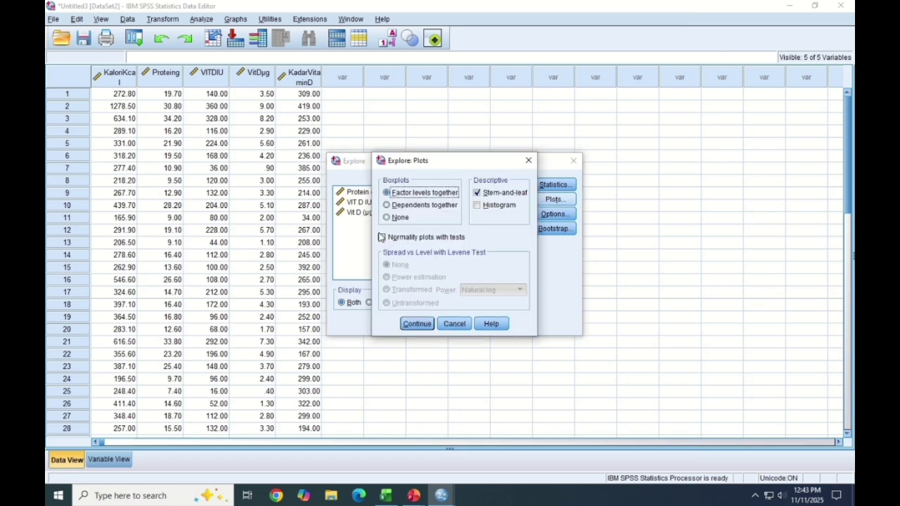
click(381, 238)
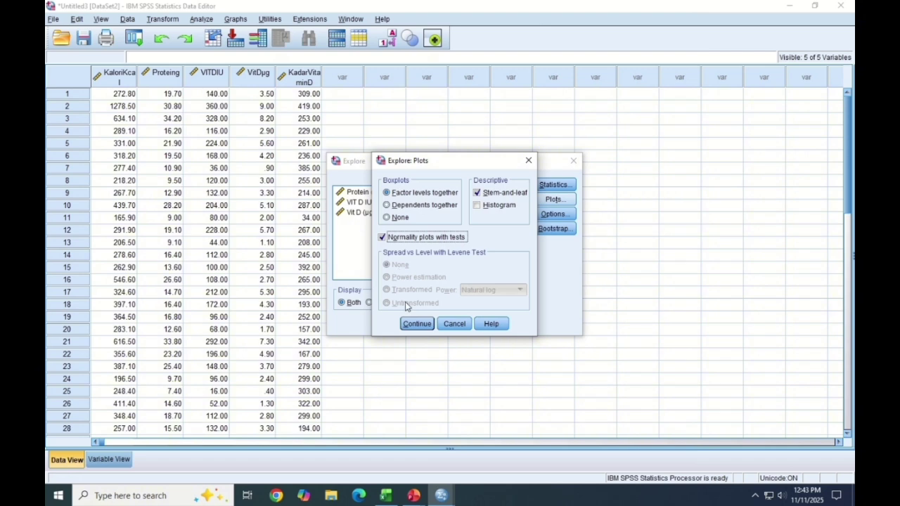
click(417, 325)
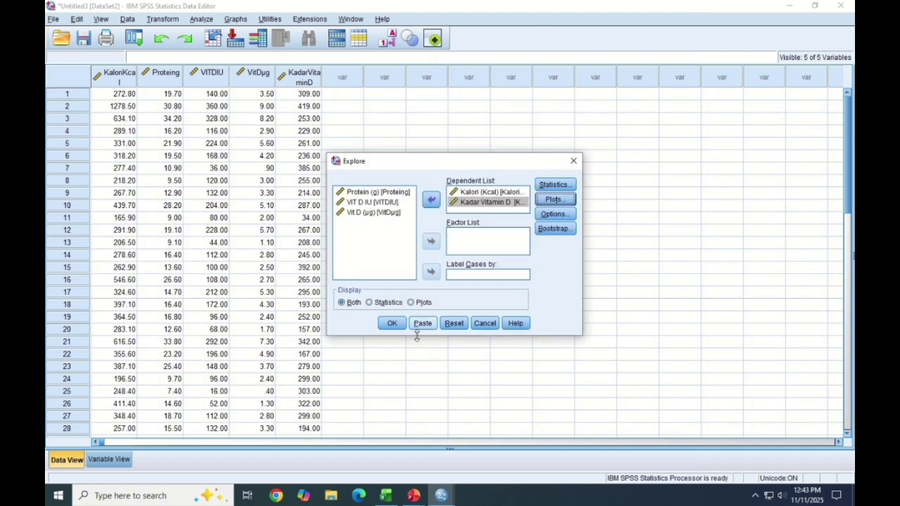
click(391, 324)
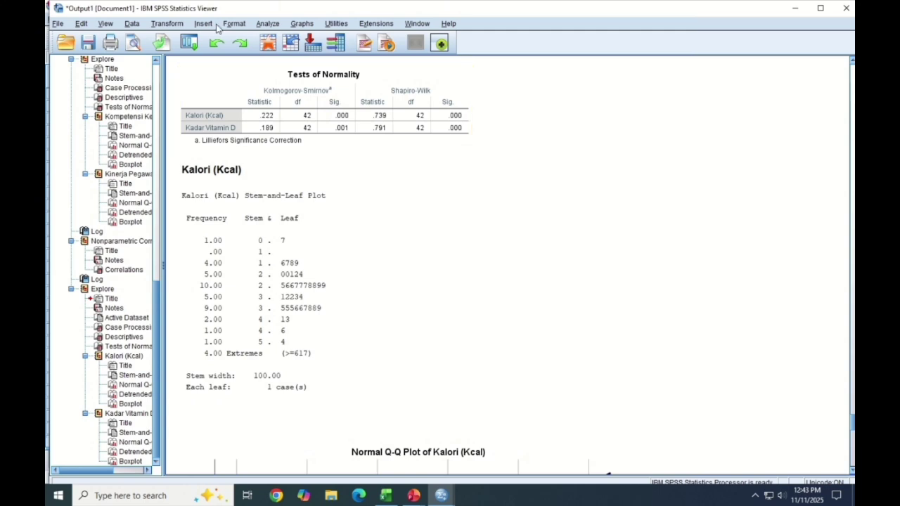
Set up a bivariate correlation between Kalori (Kcal) and Kadar Vitamin D.
click(268, 25)
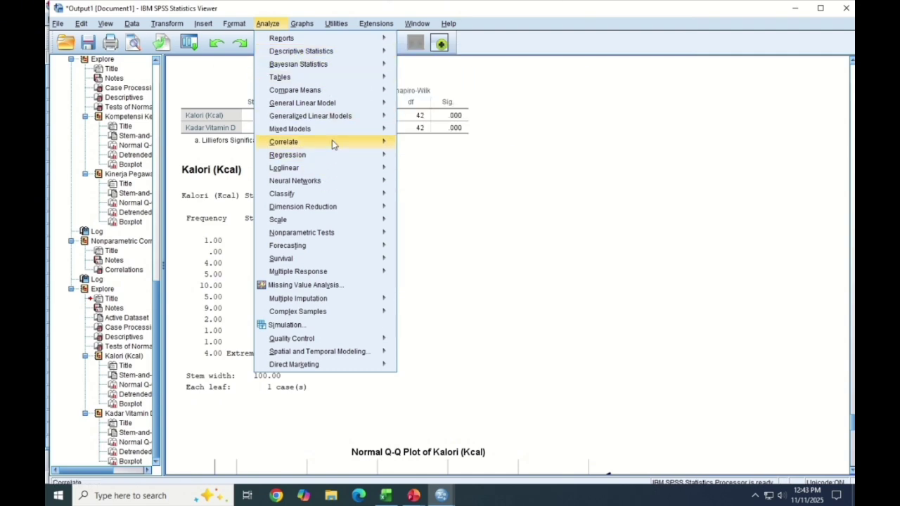
mouse_move(335, 143)
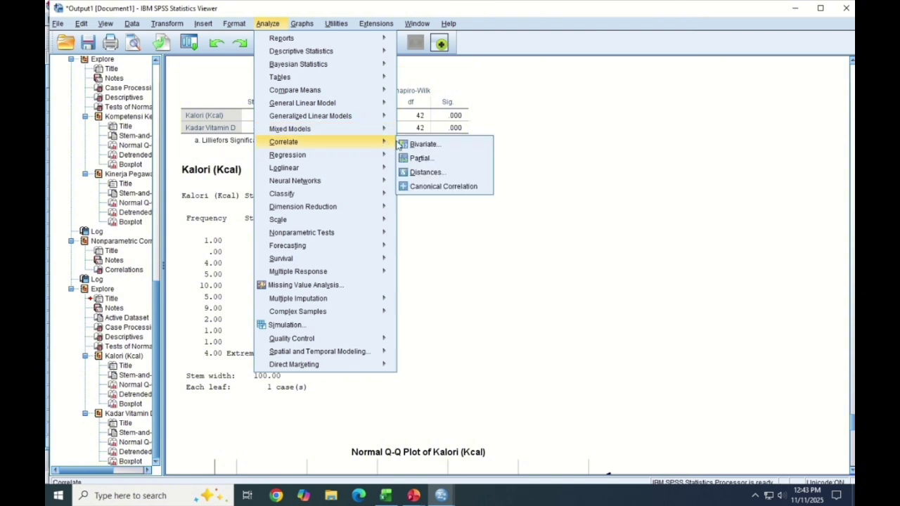
click(401, 144)
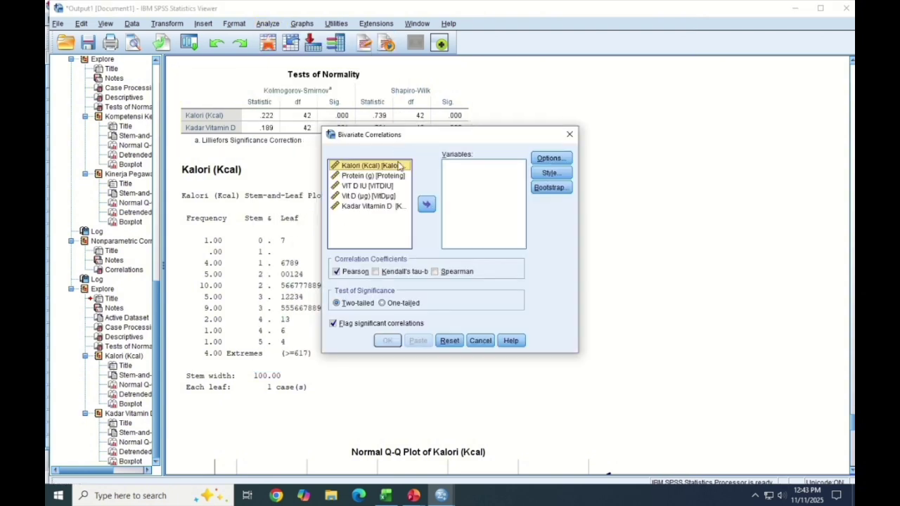
click(426, 205)
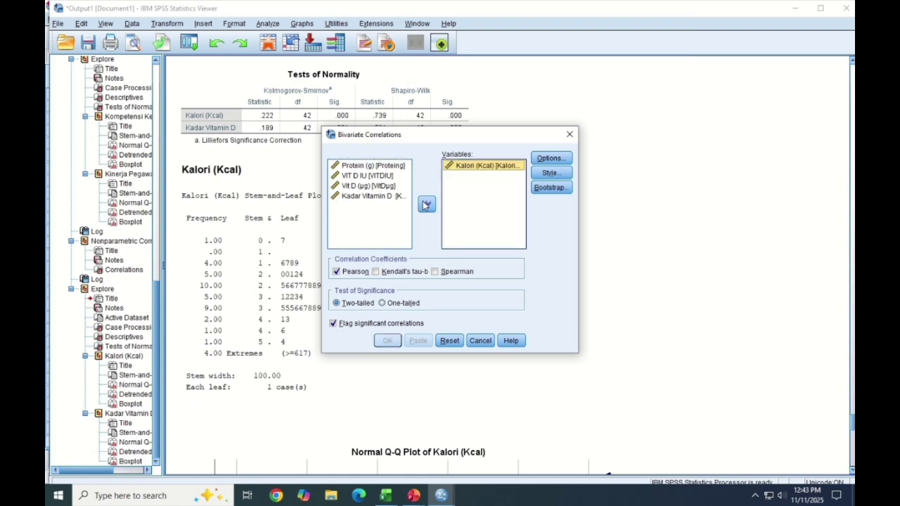
click(380, 196)
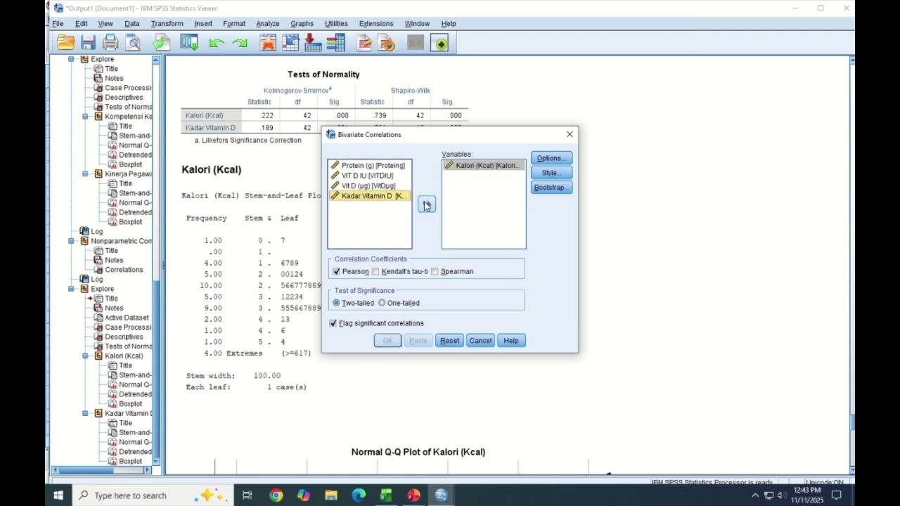
click(426, 205)
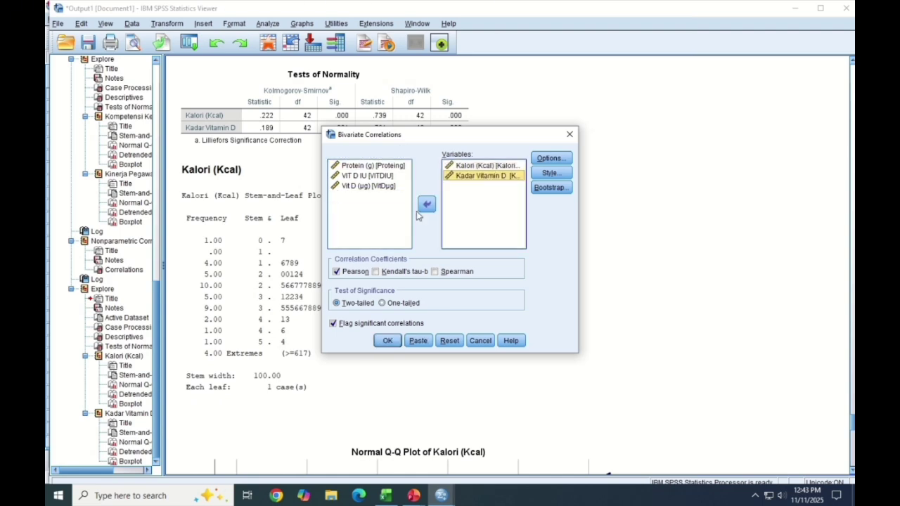
Use Spearman instead of Pearson, run the two-tailed correlation, and examine the Kalori and Kadar Vitamin D correlations table.
click(341, 273)
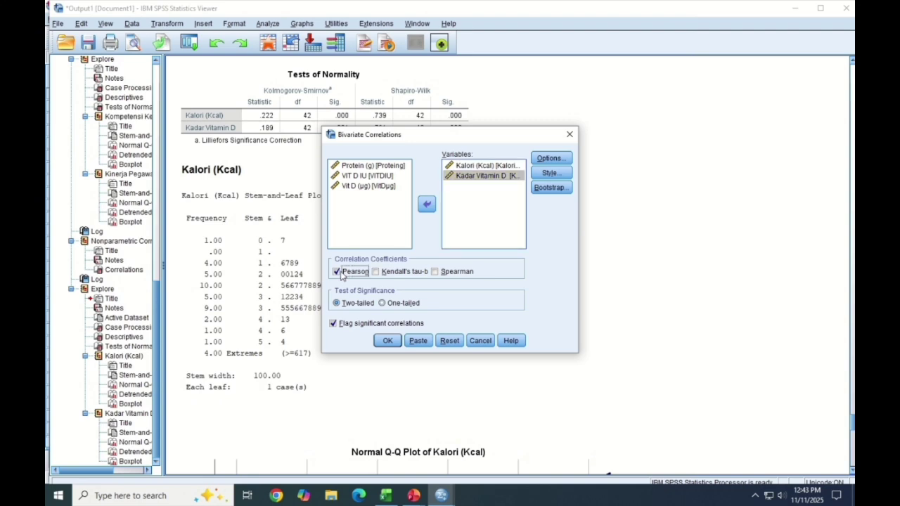
click(435, 272)
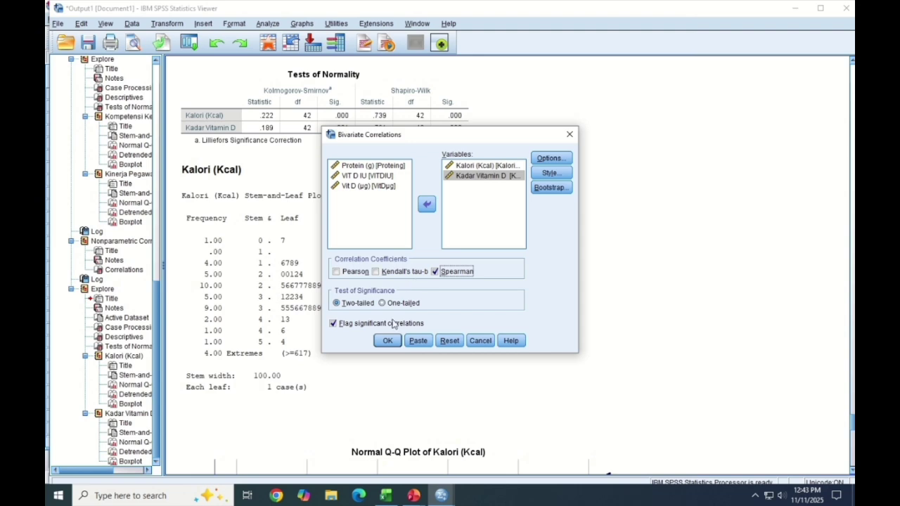
click(385, 343)
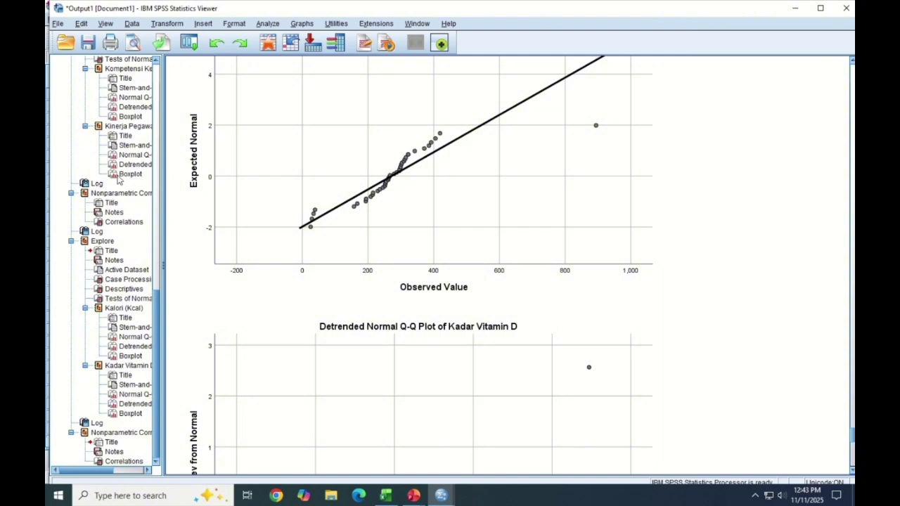
scroll(394, 277, down, 10)
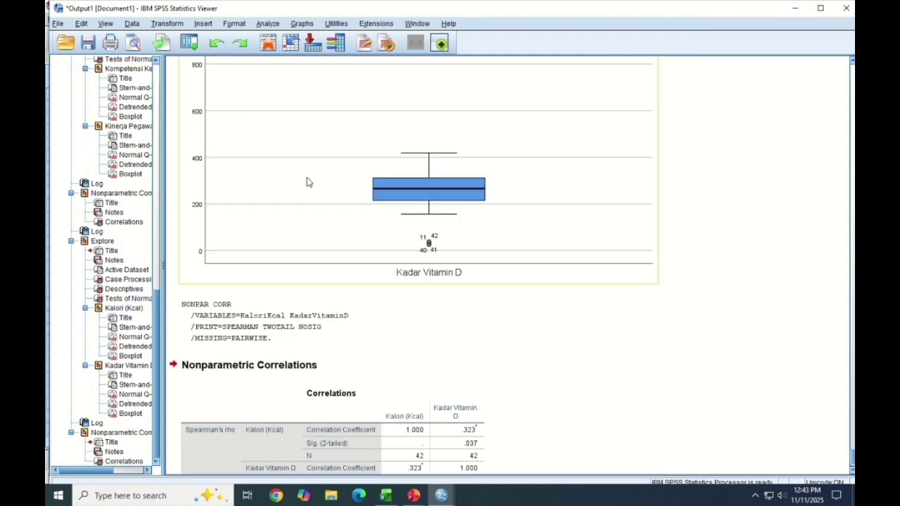
scroll(306, 182, down, 2)
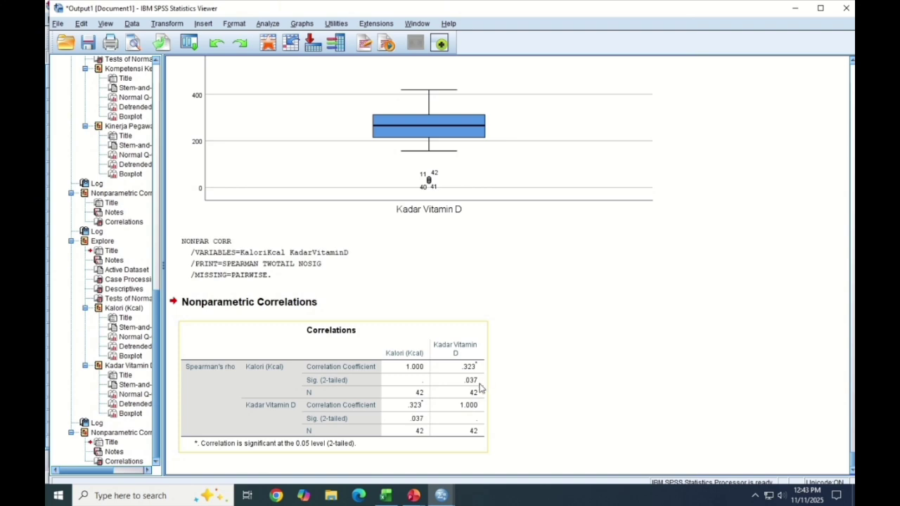
Reopen the Explore analysis and remove Kalori (Kcal) and Kadar Vitamin D from its dependent variables.
click(268, 24)
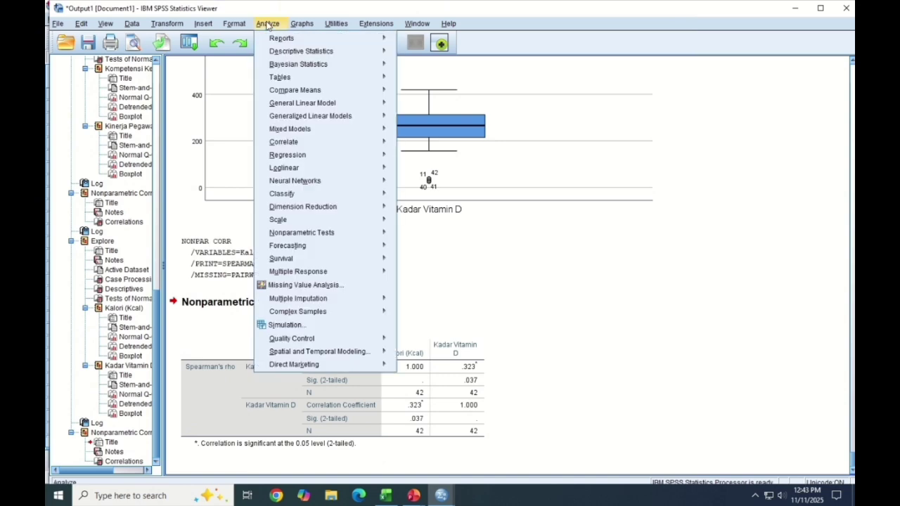
mouse_move(286, 55)
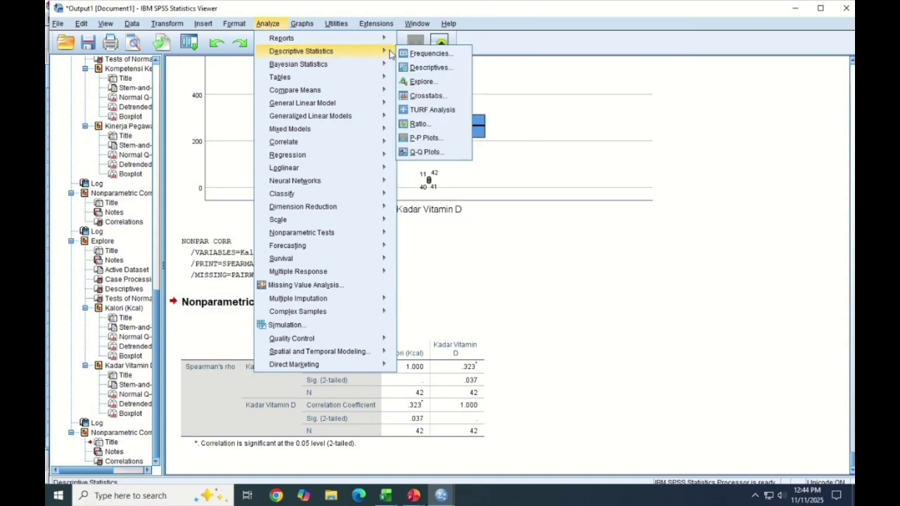
click(408, 83)
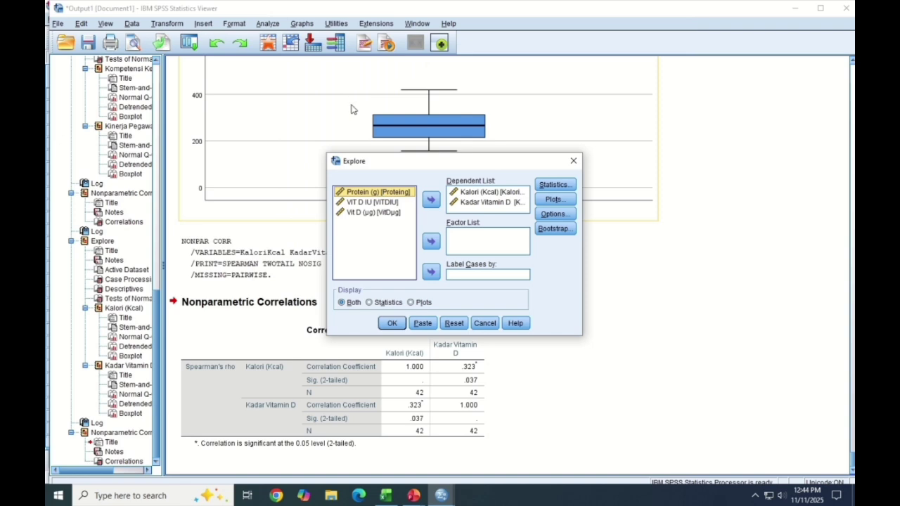
click(469, 197)
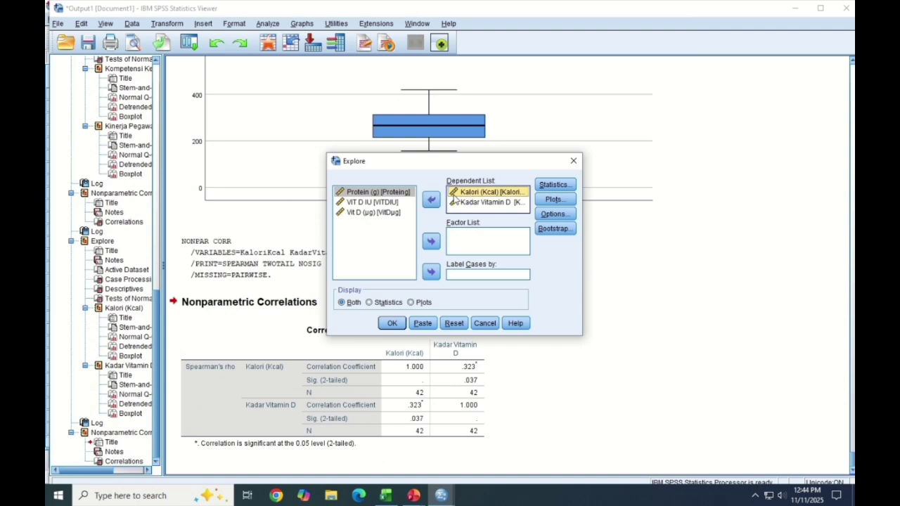
click(431, 200)
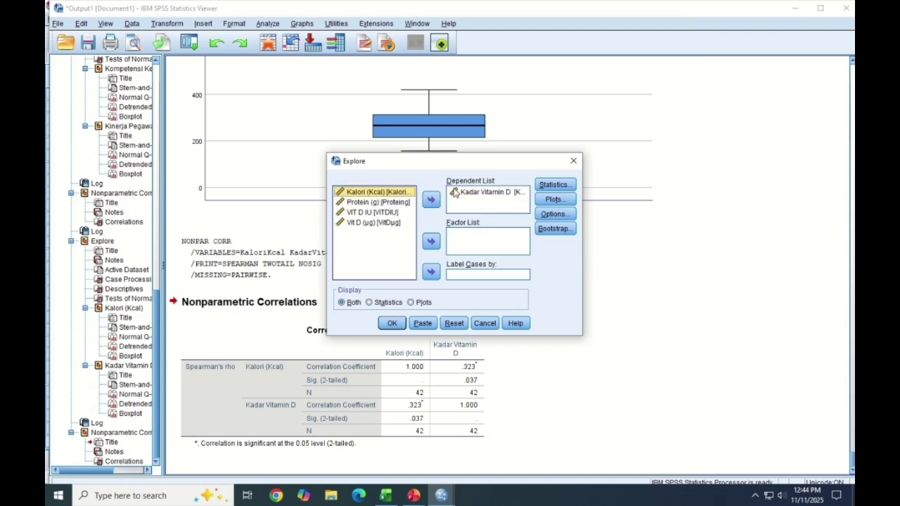
click(454, 193)
click(431, 200)
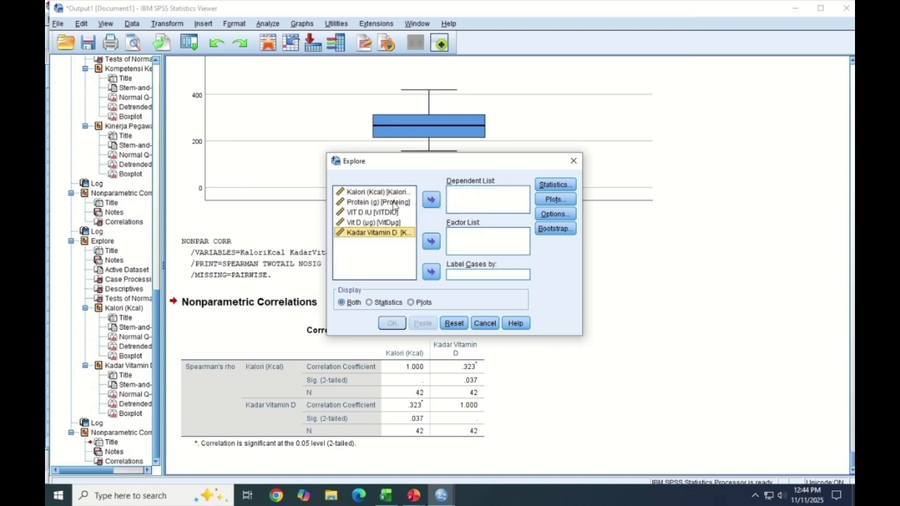
Assign Protein (g) and Kadar Vitamin D as the Explore analysis's dependent variables.
click(393, 202)
click(433, 199)
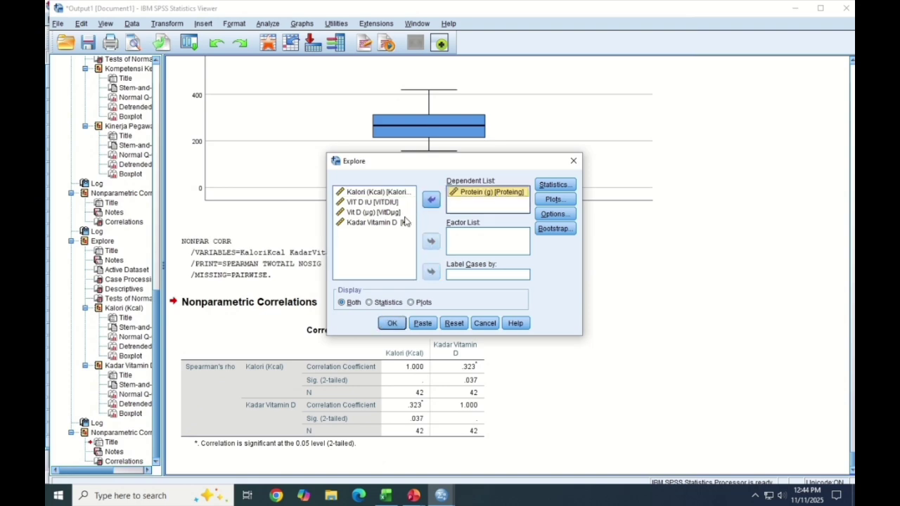
click(404, 223)
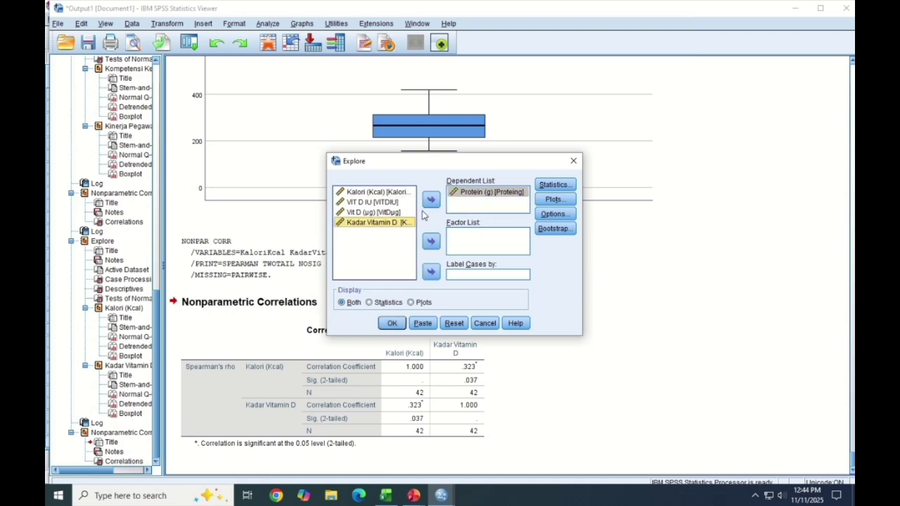
click(432, 201)
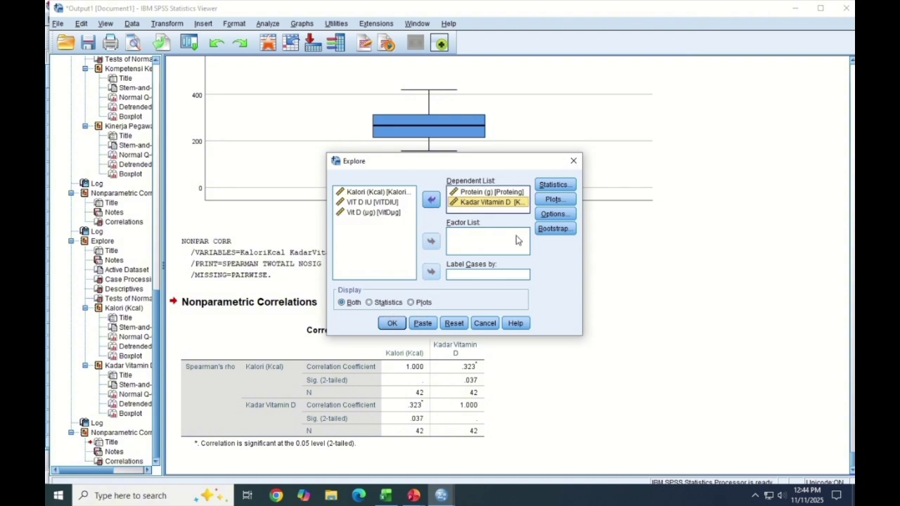
Keep normality plots with tests enabled, run the Explore analysis, and examine the Tests of Normality table for Protein and Kadar Vitamin D.
click(555, 199)
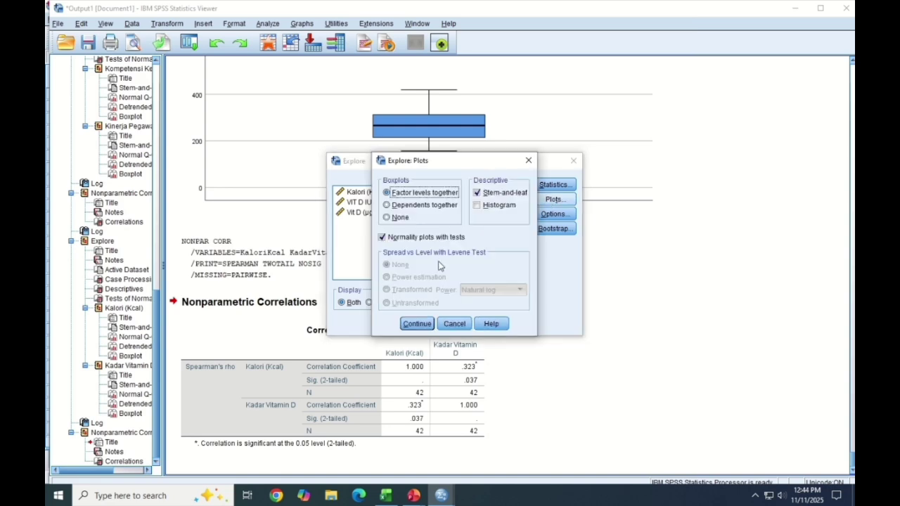
click(417, 324)
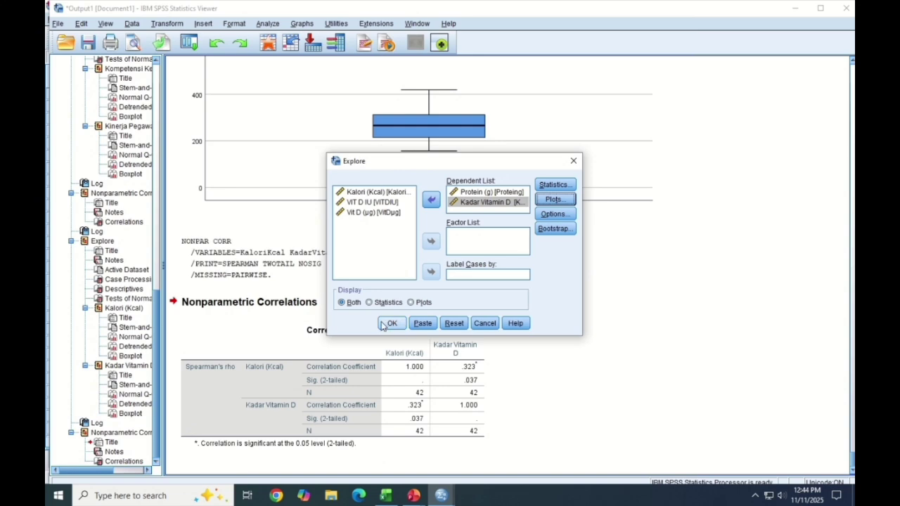
click(391, 325)
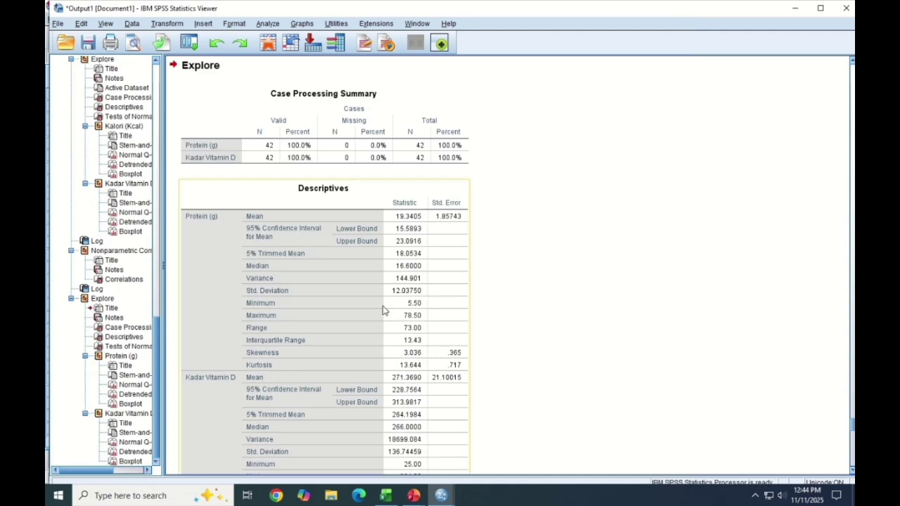
scroll(376, 278, down, 3)
scroll(373, 276, down, 6)
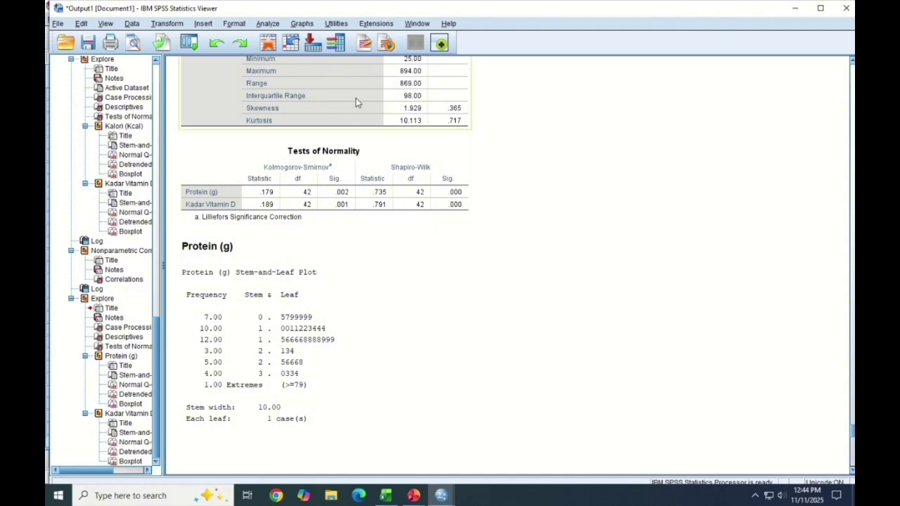
Reopen the Bivariate Correlations analysis and remove Kalori (Kcal) and Kadar Vitamin D from its variables.
click(271, 25)
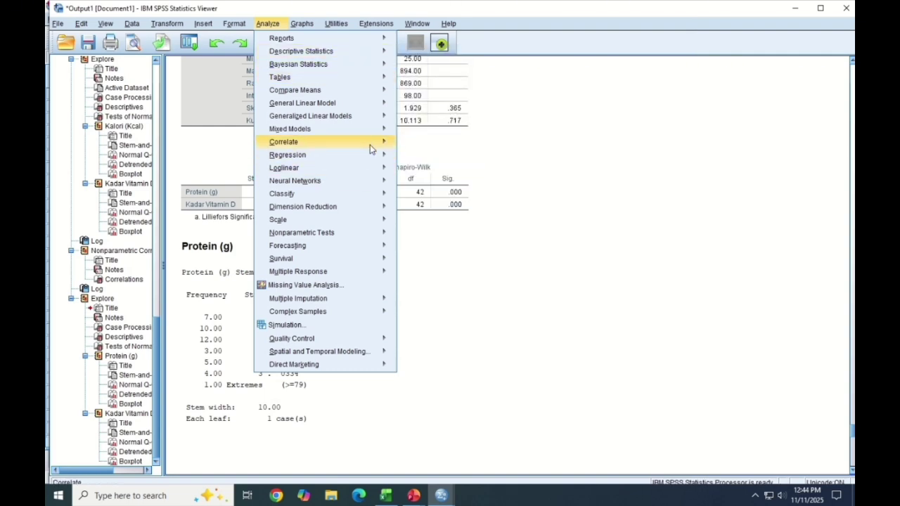
mouse_move(374, 144)
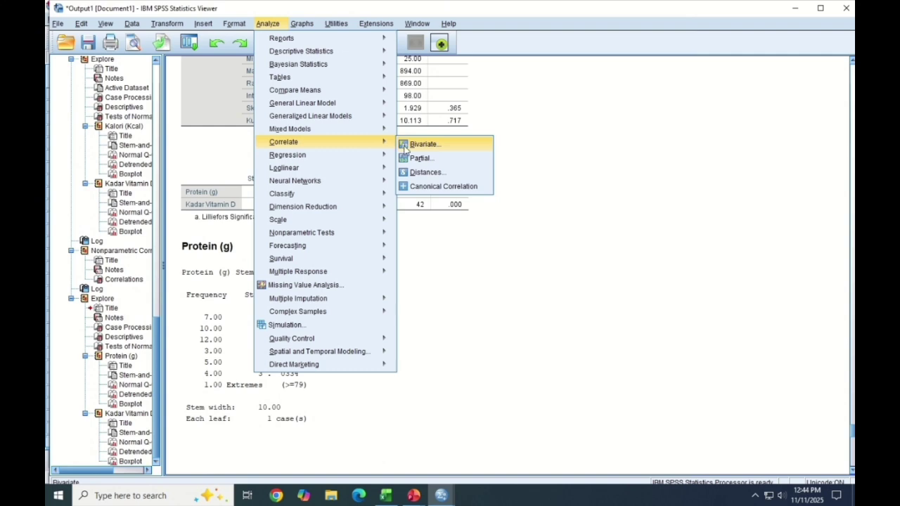
click(423, 144)
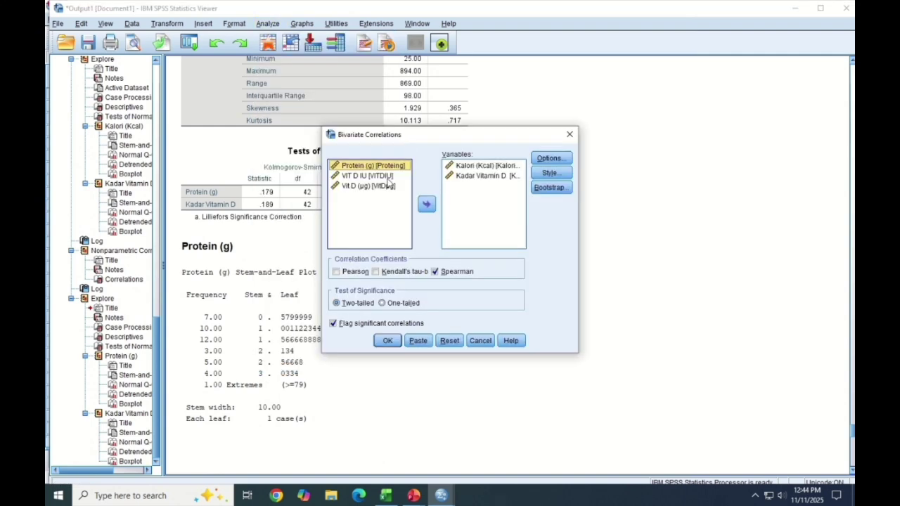
click(459, 167)
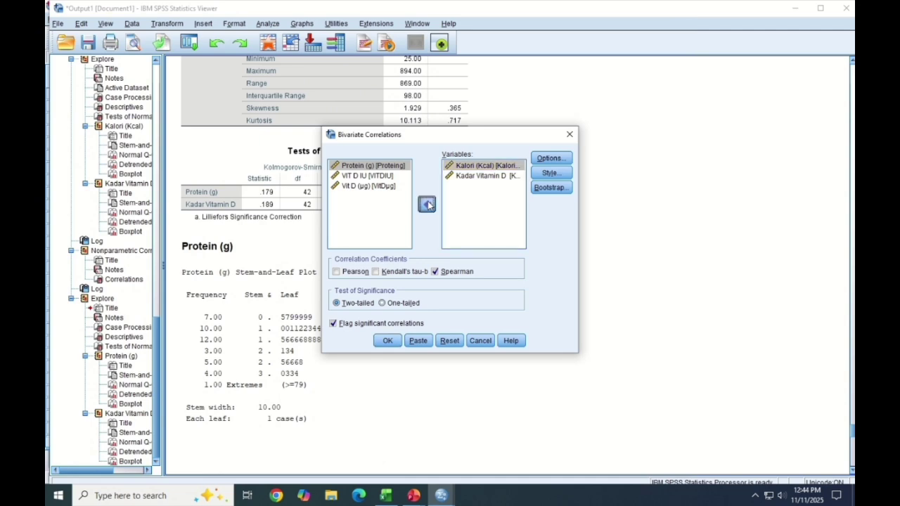
click(426, 203)
click(461, 167)
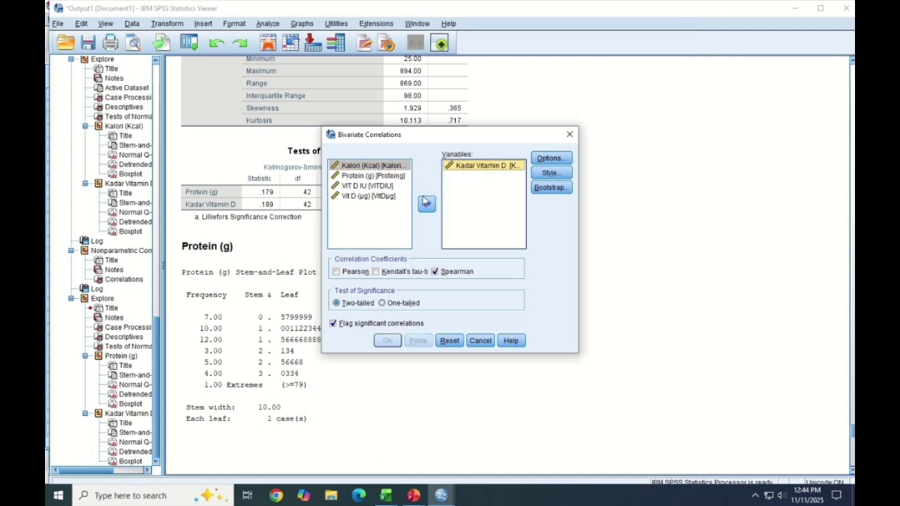
click(427, 204)
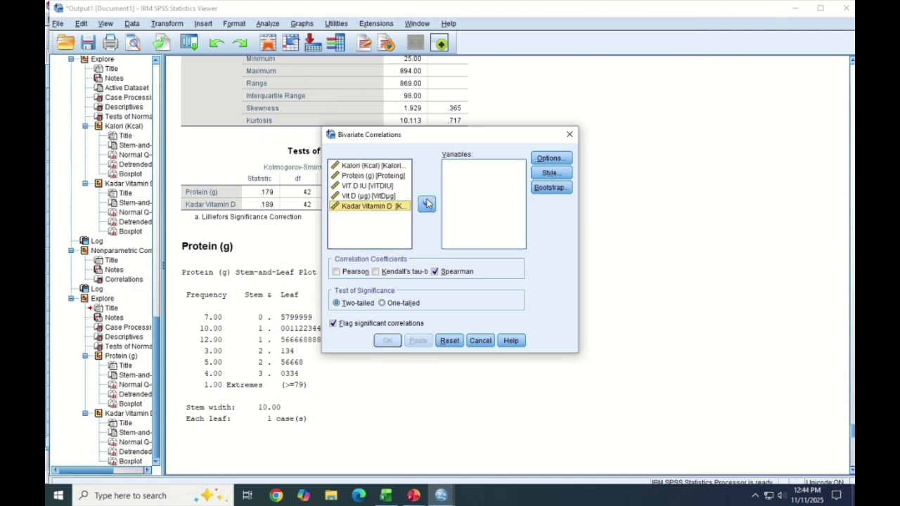
Assign Protein (g) and Kadar Vitamin D as the variables of the bivariate correlation.
click(389, 177)
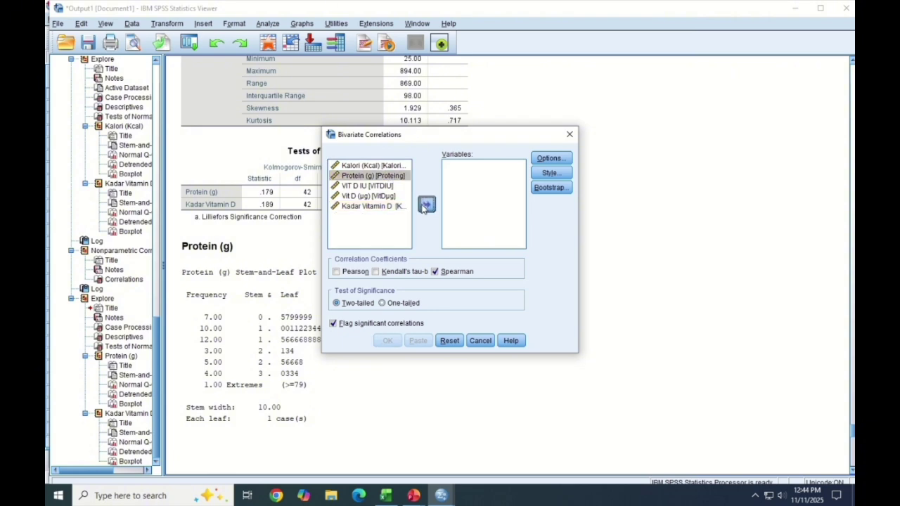
click(426, 205)
click(395, 197)
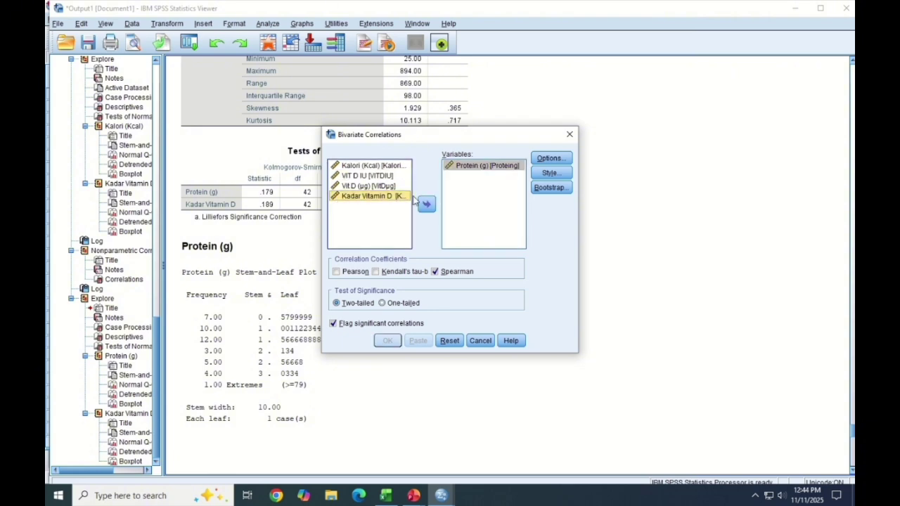
click(426, 205)
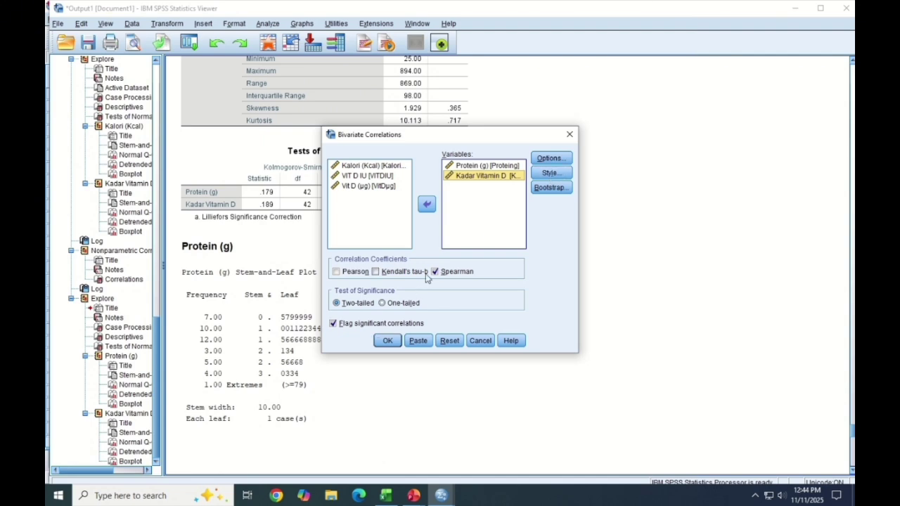
Run the two-tailed Spearman correlation and examine the Correlations table for Protein and Kadar Vitamin D.
click(386, 342)
scroll(357, 305, up, 5)
scroll(345, 307, down, 8)
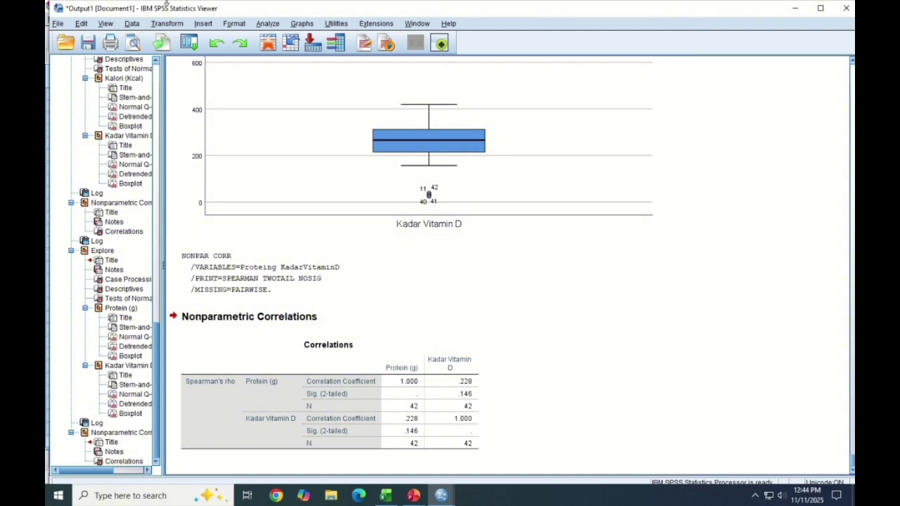
Reopen the Explore analysis and remove Protein (g) and Kadar Vitamin D from its dependent variables.
click(268, 24)
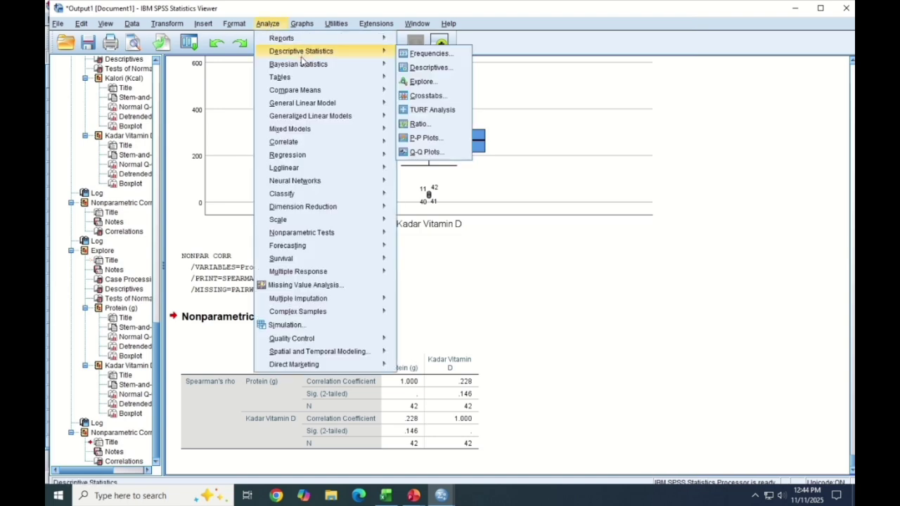
mouse_move(314, 66)
mouse_move(334, 52)
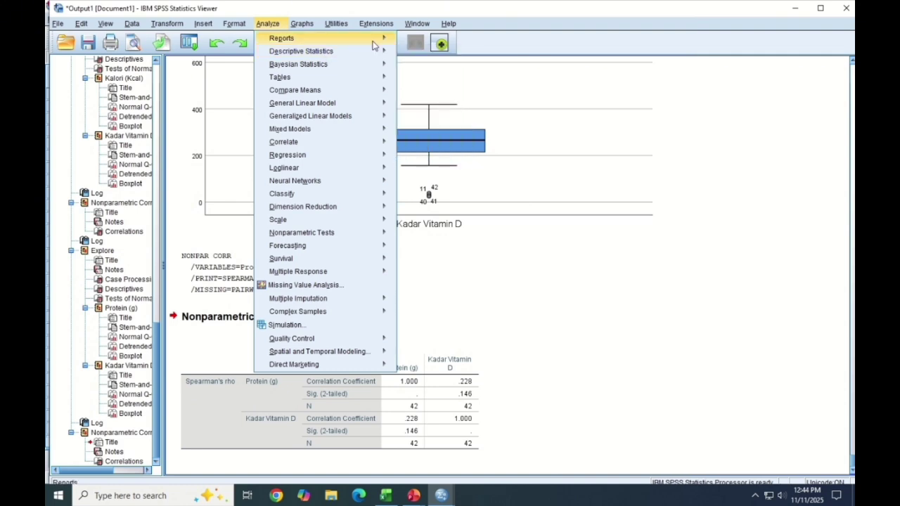
mouse_move(387, 42)
mouse_move(376, 57)
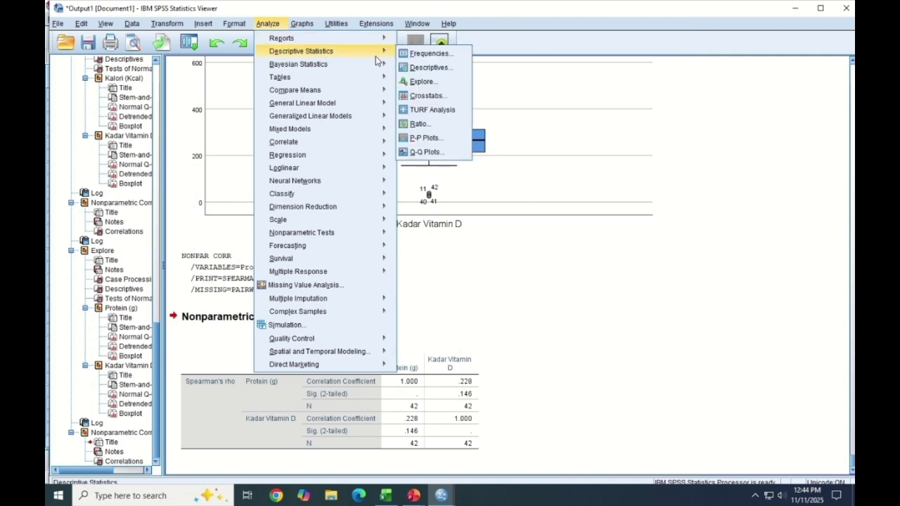
click(425, 82)
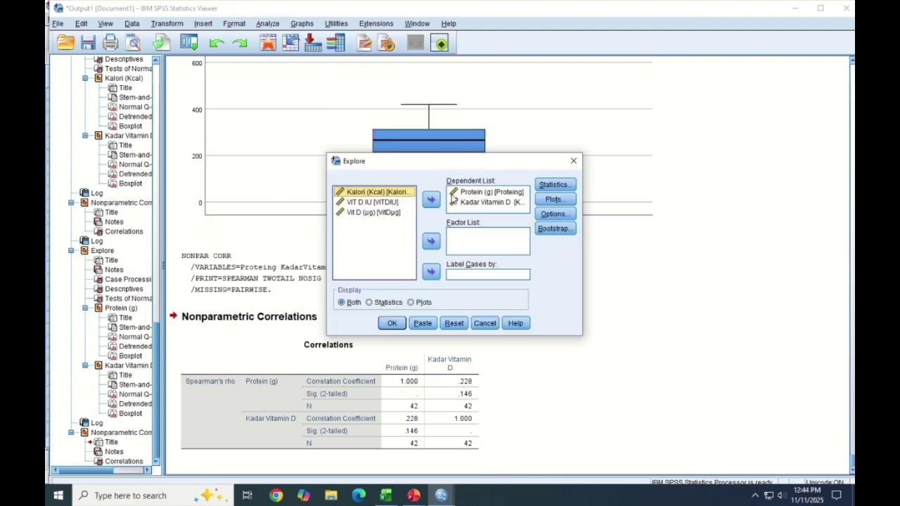
click(461, 192)
click(431, 200)
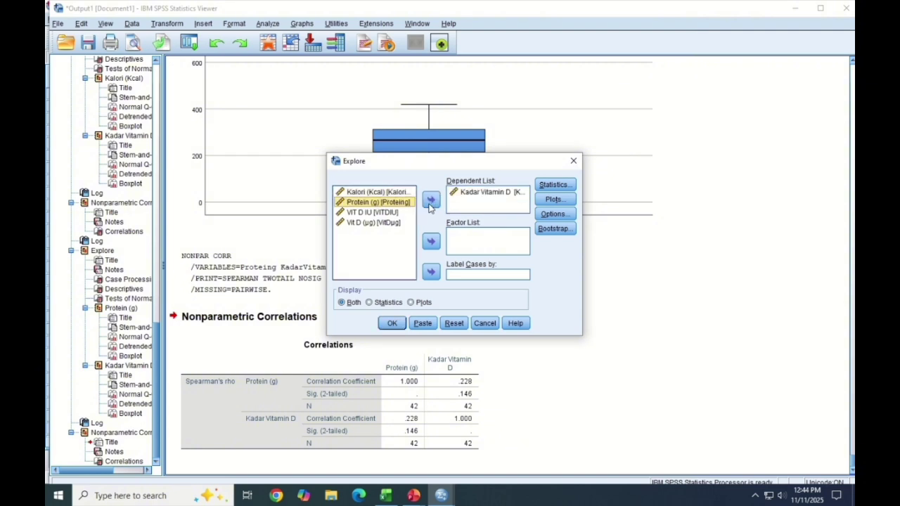
click(453, 193)
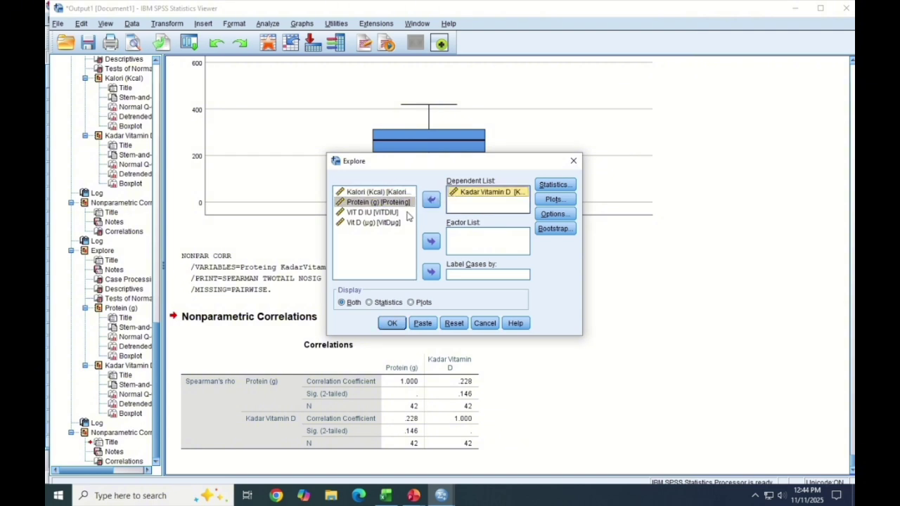
click(430, 201)
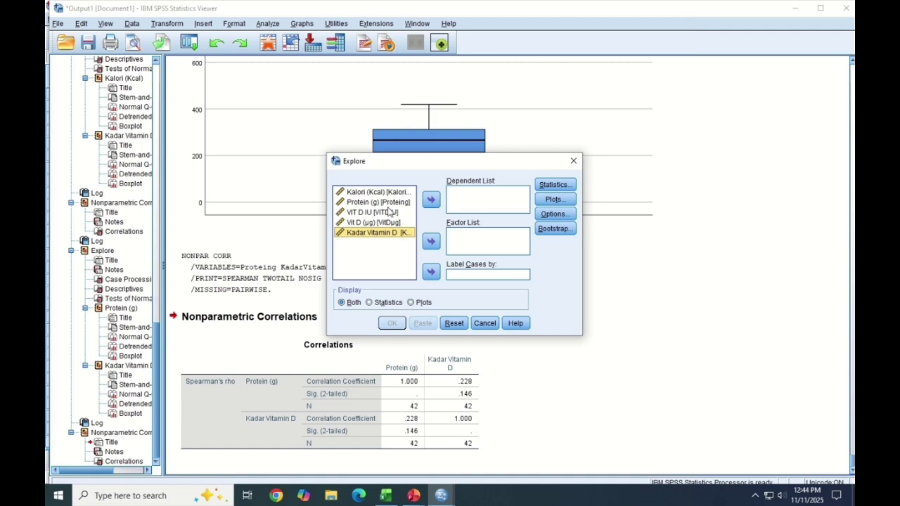
Assign VIT D IU and Kadar Vitamin D as the Explore analysis's dependent variables.
click(390, 212)
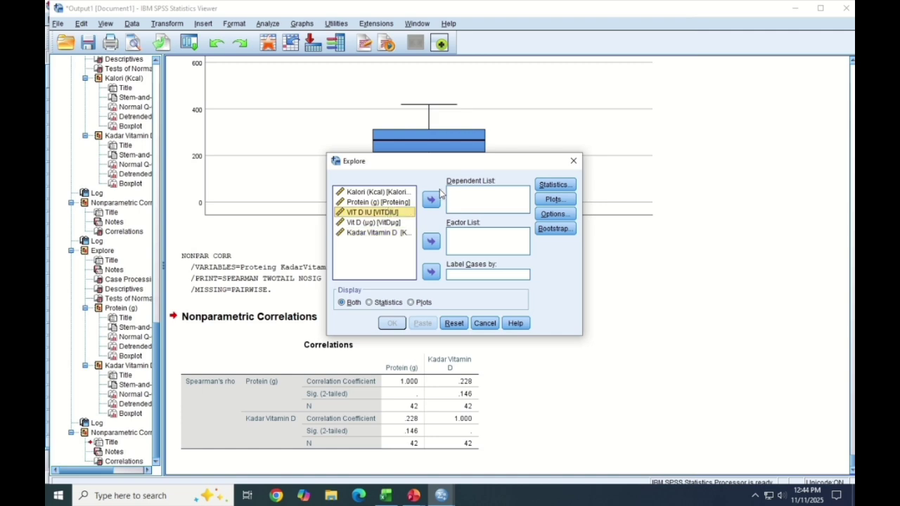
click(431, 200)
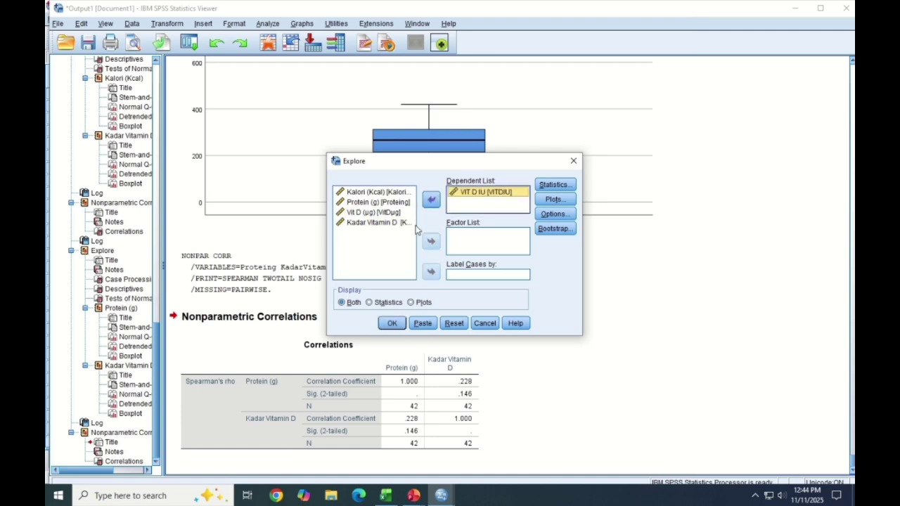
click(402, 224)
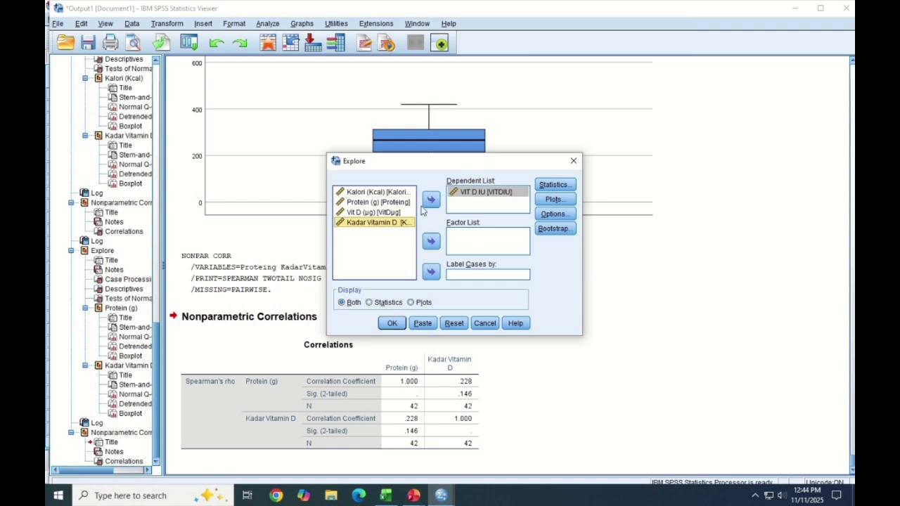
click(431, 199)
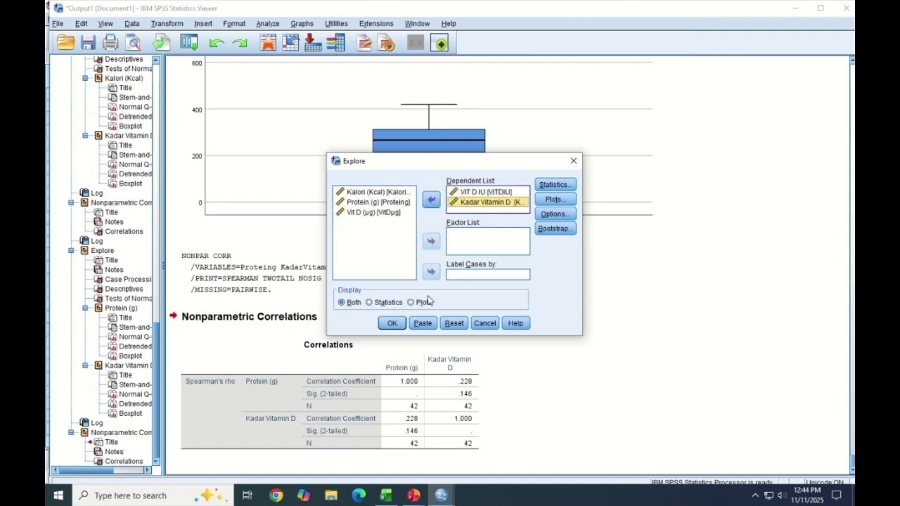
Keep normality plots with tests enabled, run the Explore analysis, and examine the Tests of Normality table for VIT D IU and Kadar Vitamin D.
click(553, 200)
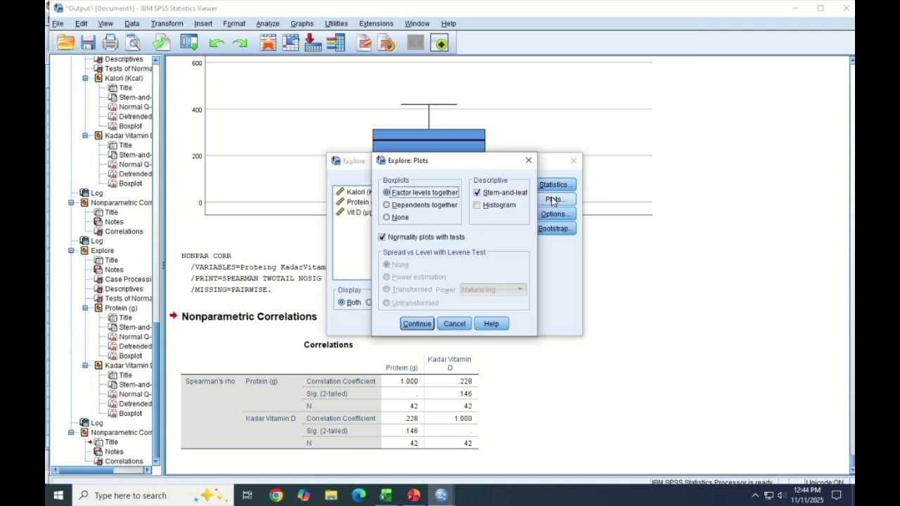
click(425, 323)
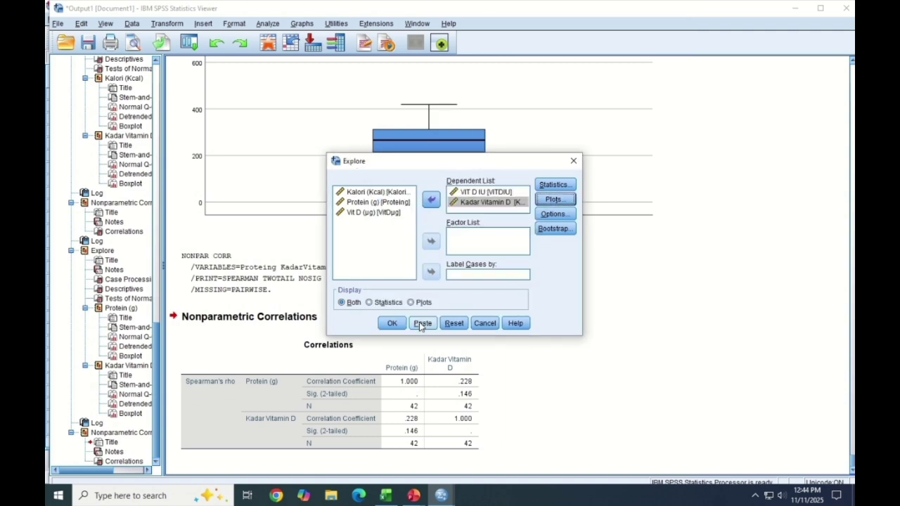
click(393, 323)
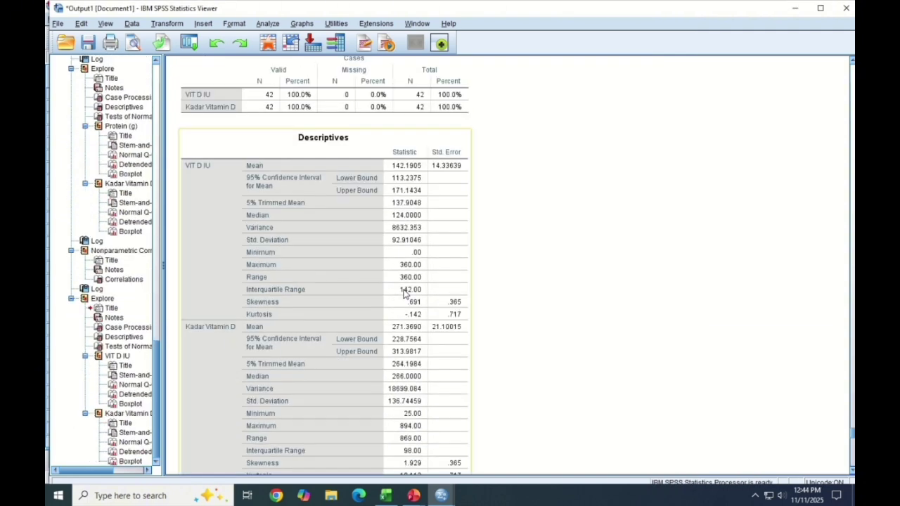
scroll(406, 288, down, 10)
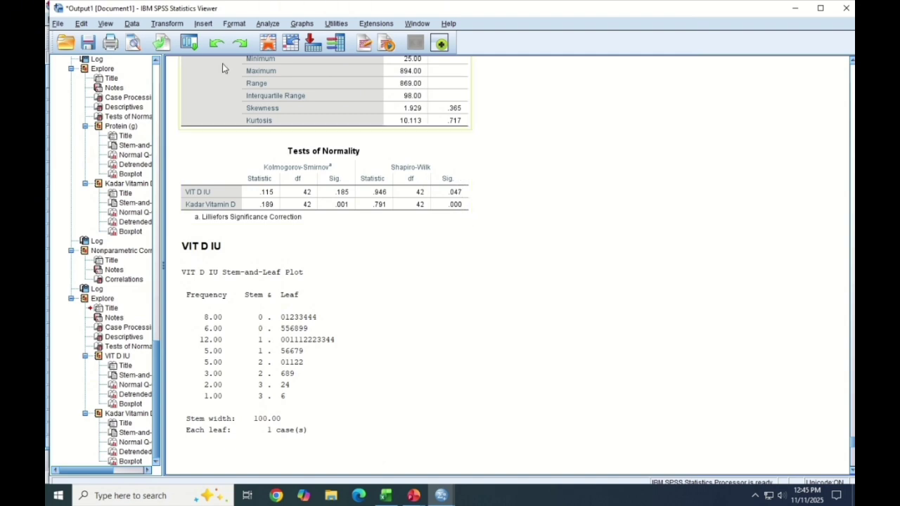
Reopen the Bivariate Correlations analysis and remove Protein (g) and Kadar Vitamin D from its variables.
click(267, 24)
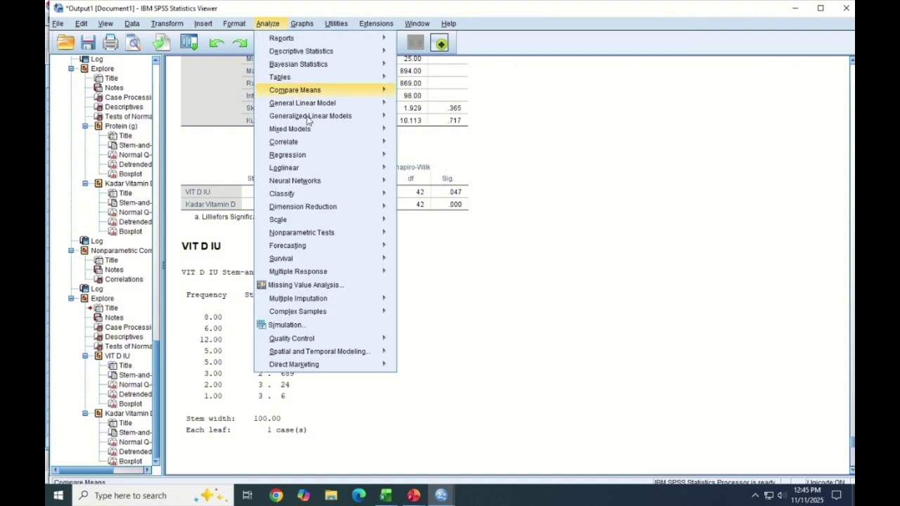
mouse_move(317, 164)
mouse_move(319, 140)
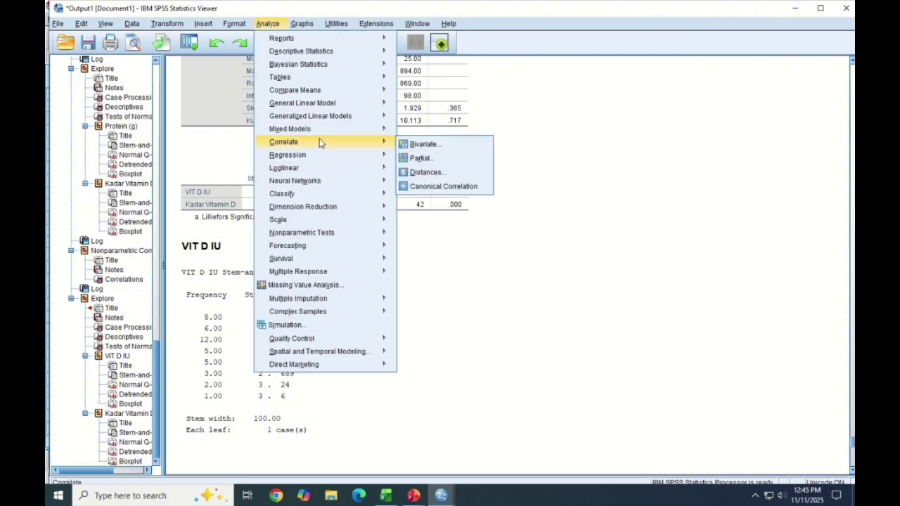
click(405, 145)
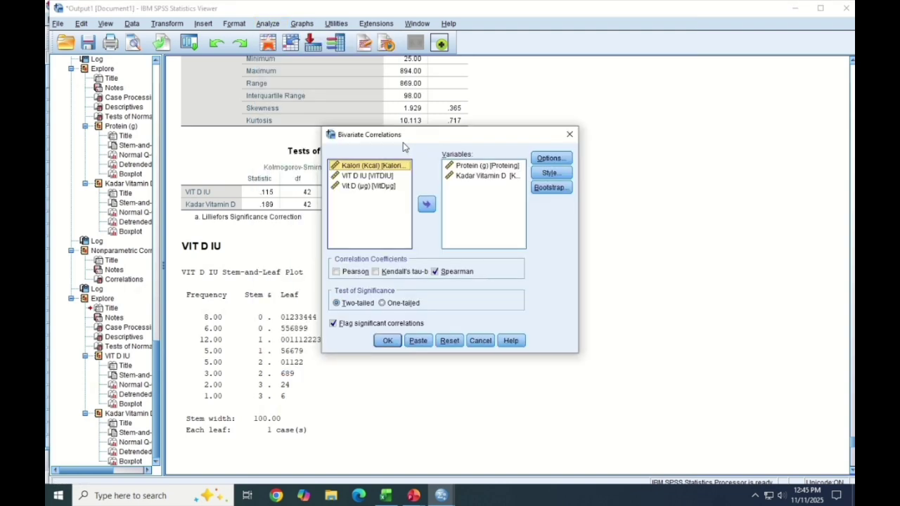
click(459, 170)
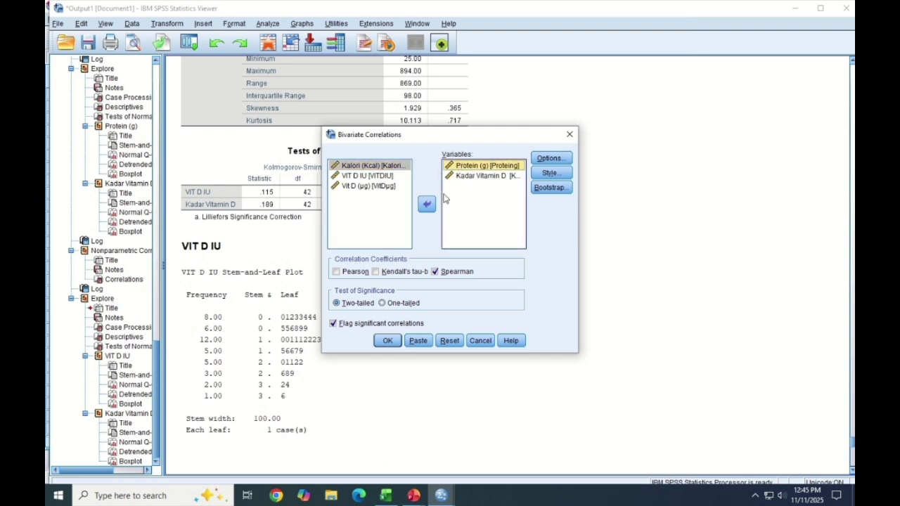
click(426, 205)
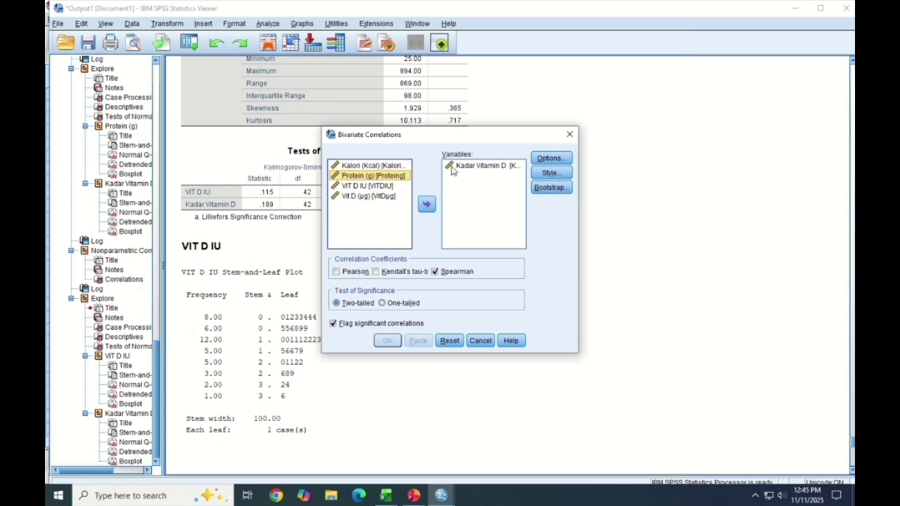
click(452, 169)
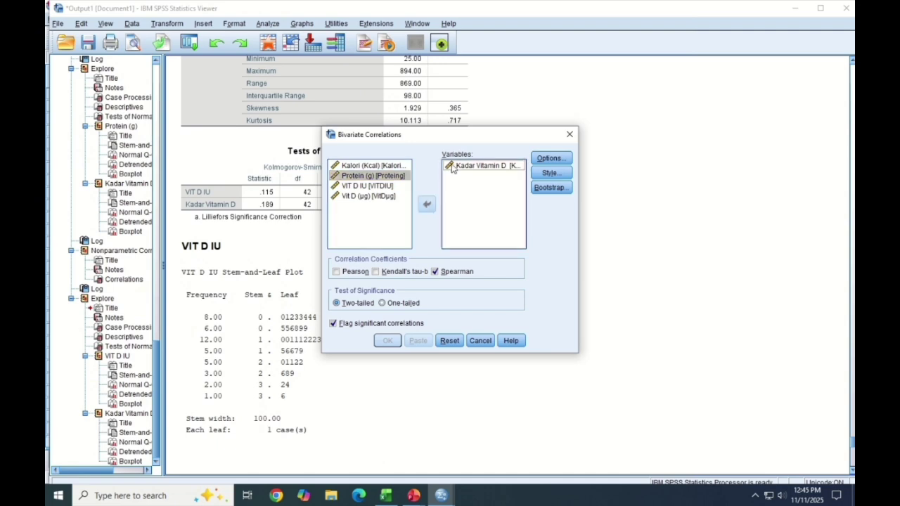
click(426, 205)
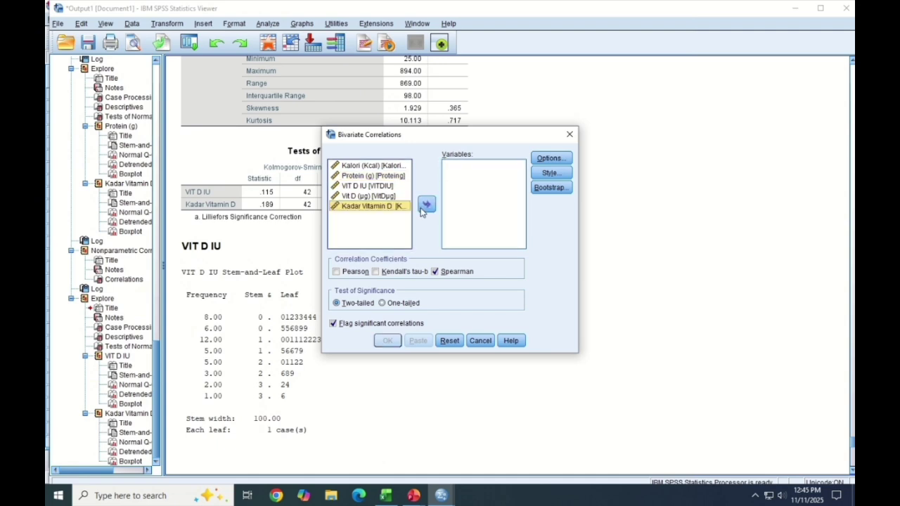
Assign VIT D IU and Kadar Vitamin D as the variables of the Bivariate Correlations analysis.
click(371, 177)
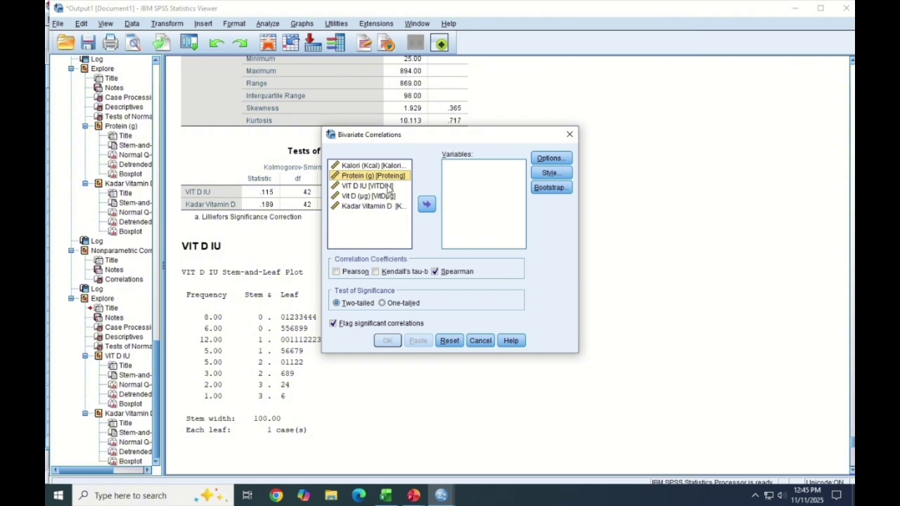
click(388, 186)
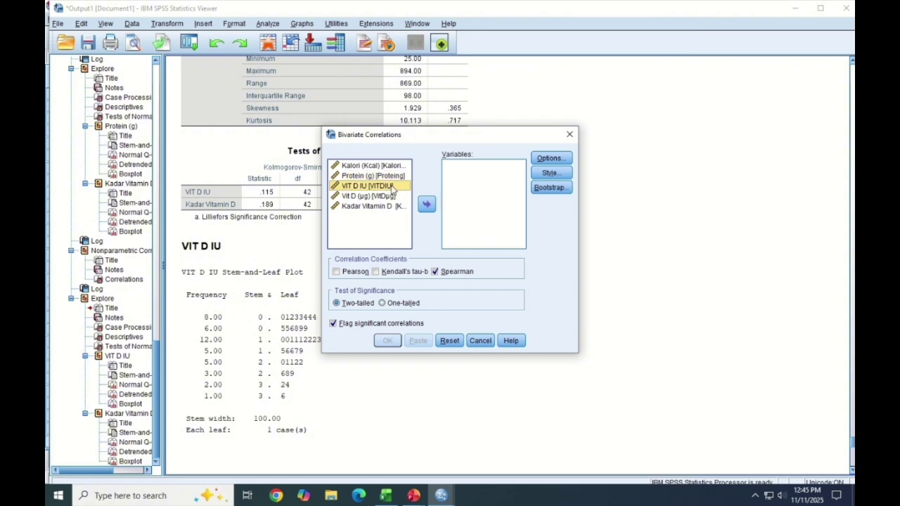
click(428, 205)
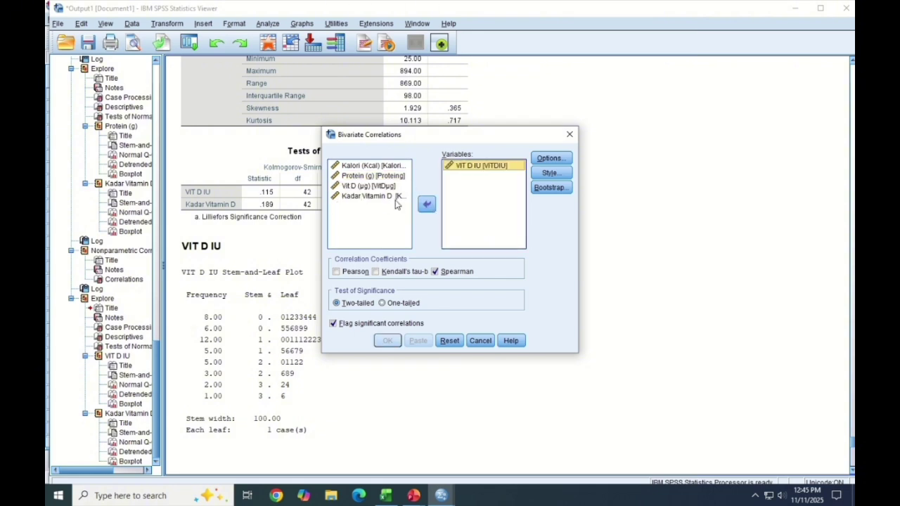
click(396, 197)
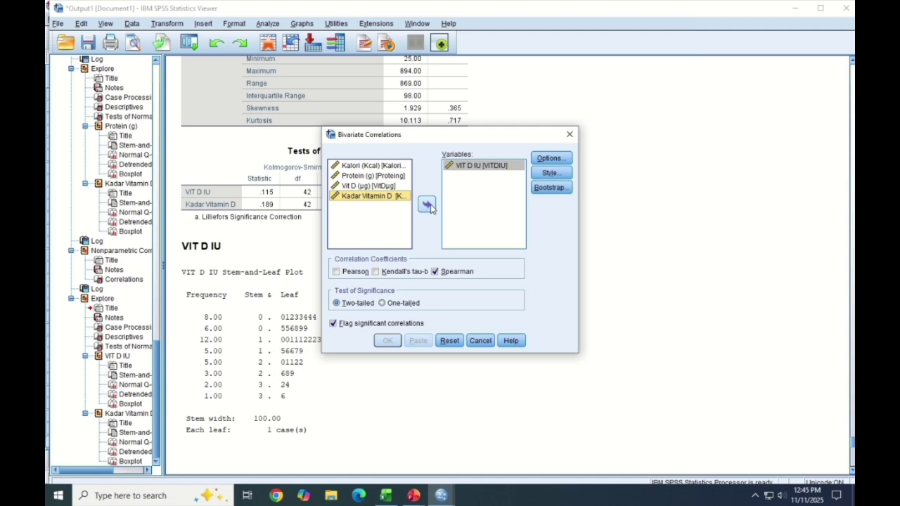
click(428, 206)
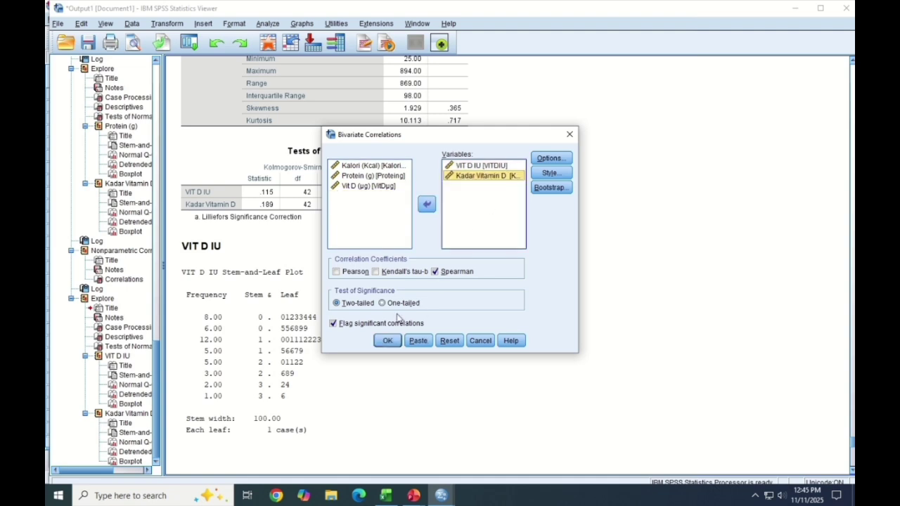
Run the two-tailed Spearman correlation and examine the Correlations table for VIT D IU and Kadar Vitamin D.
click(387, 340)
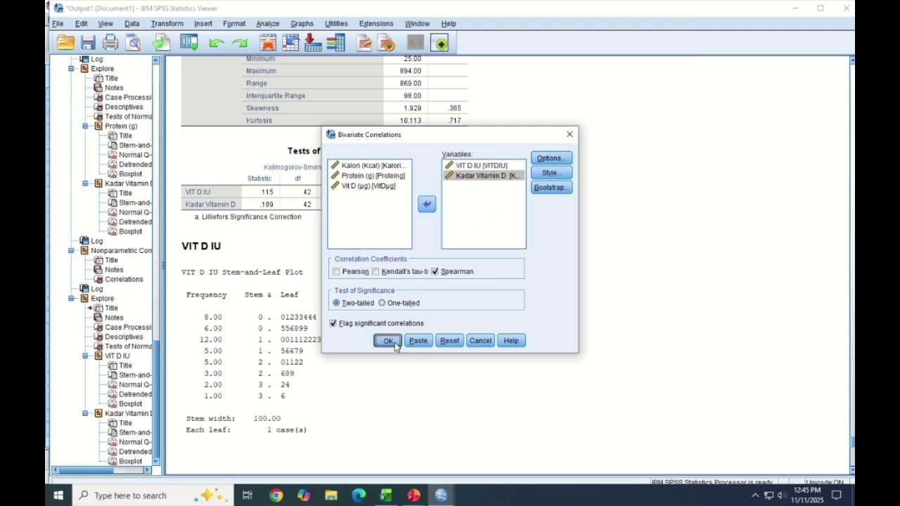
scroll(376, 321, down, 10)
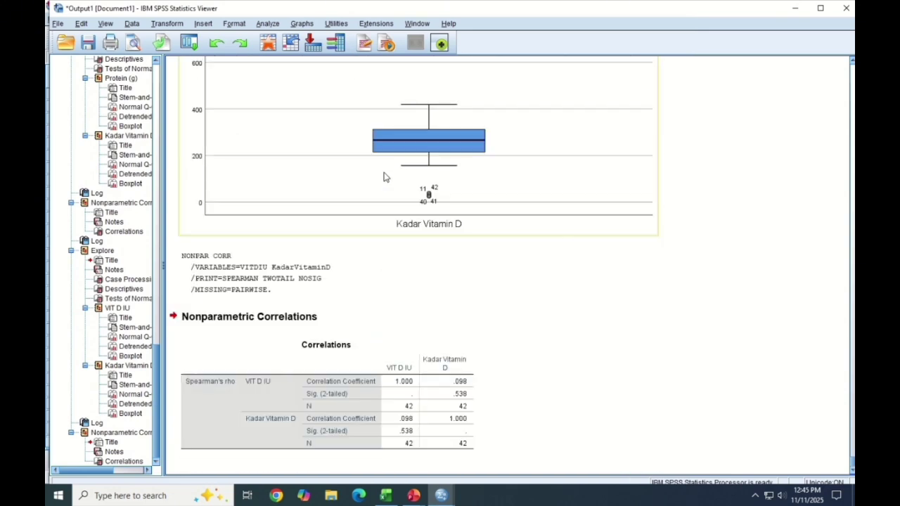
click(401, 386)
click(497, 393)
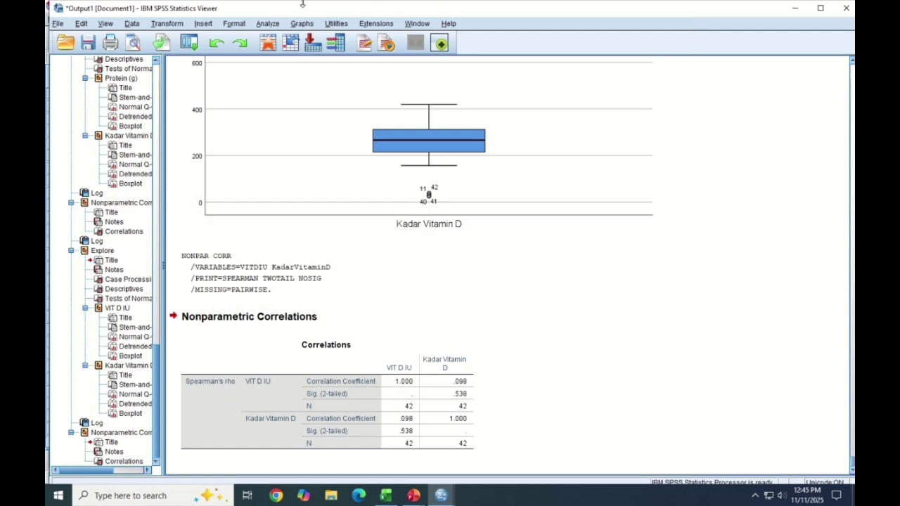
Reopen the Explore analysis and remove VIT D IU and Kadar Vitamin D from its dependent variables.
click(267, 24)
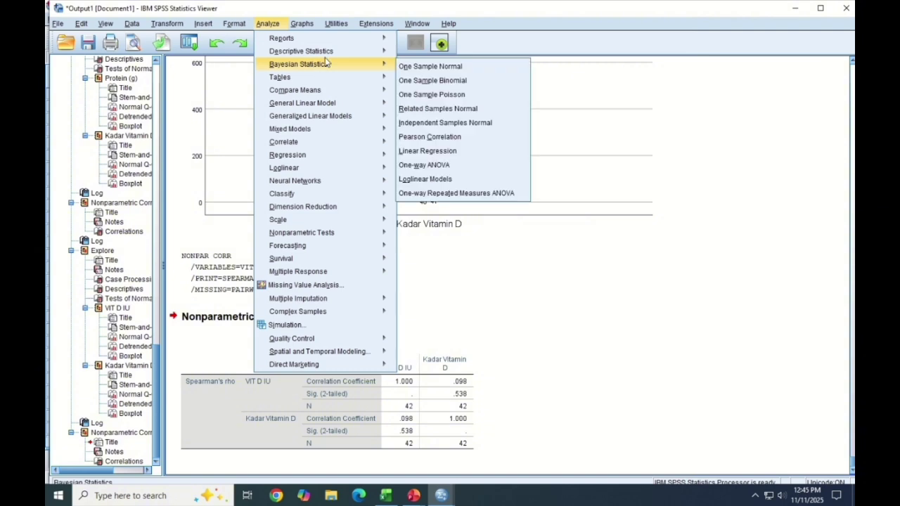
mouse_move(334, 56)
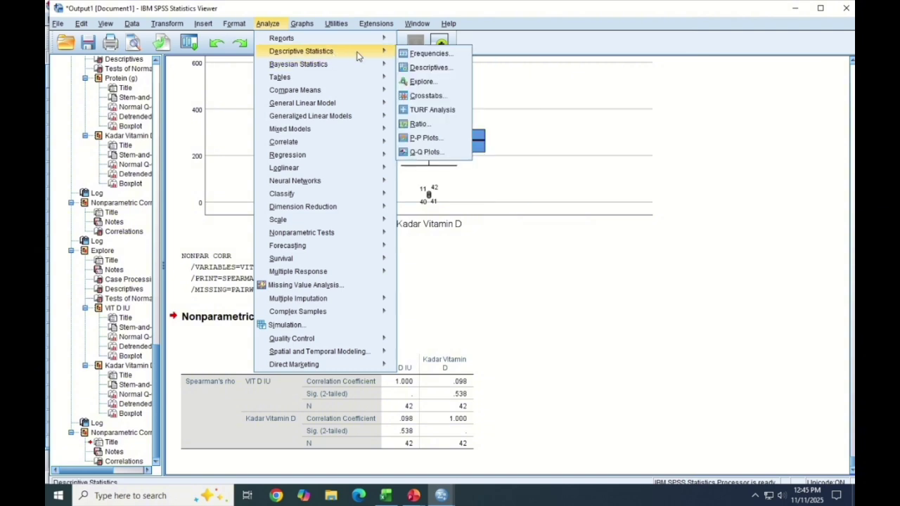
click(421, 83)
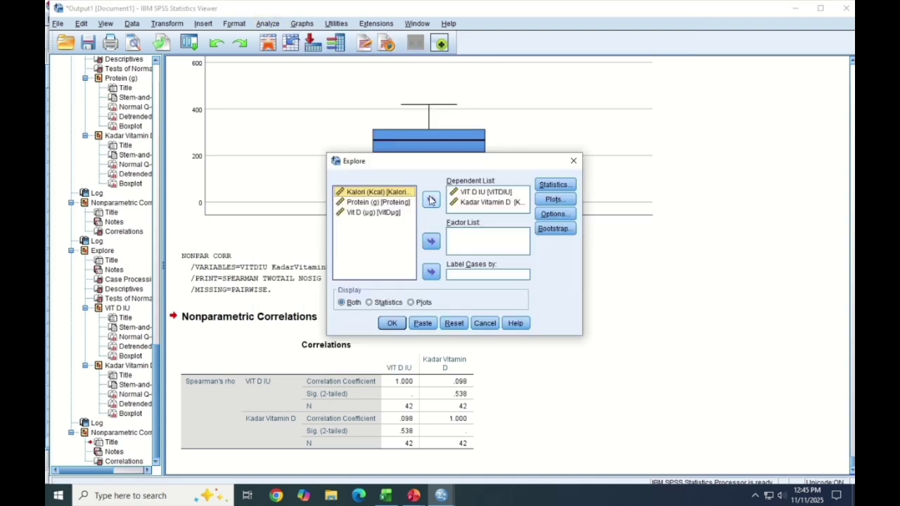
click(468, 194)
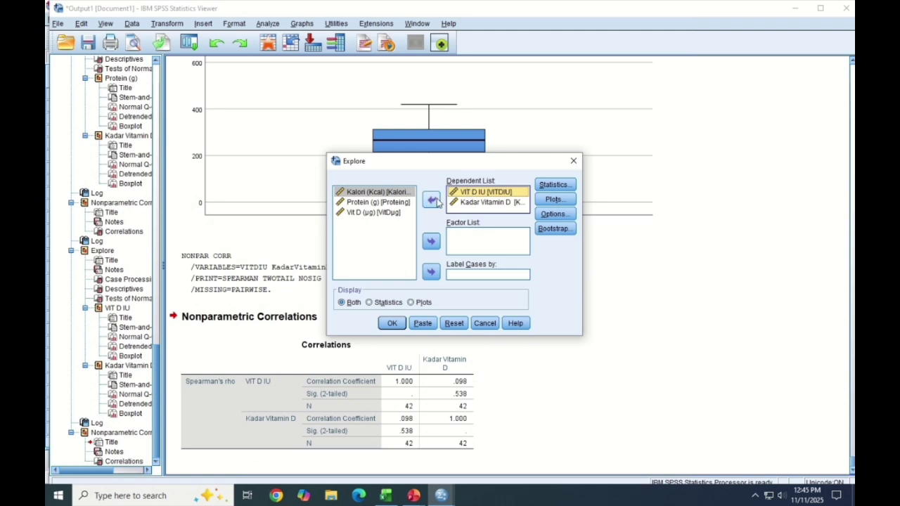
click(432, 202)
click(467, 194)
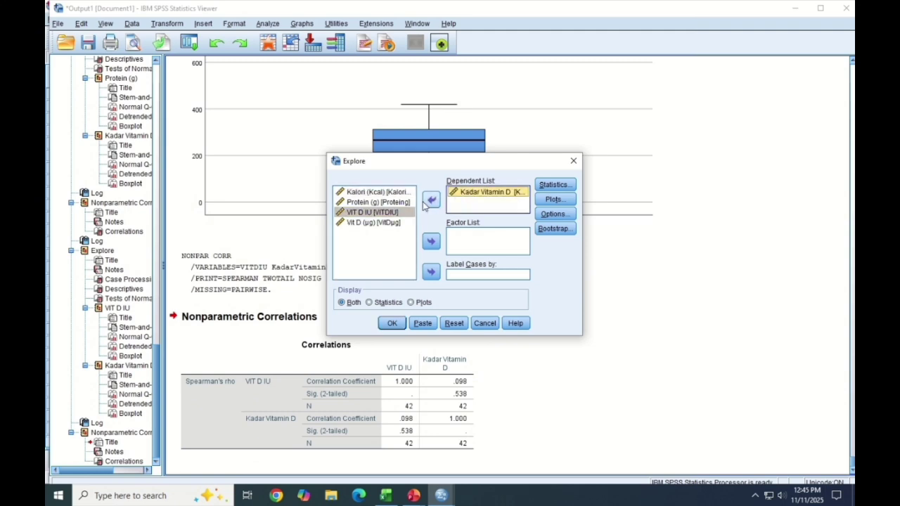
click(425, 204)
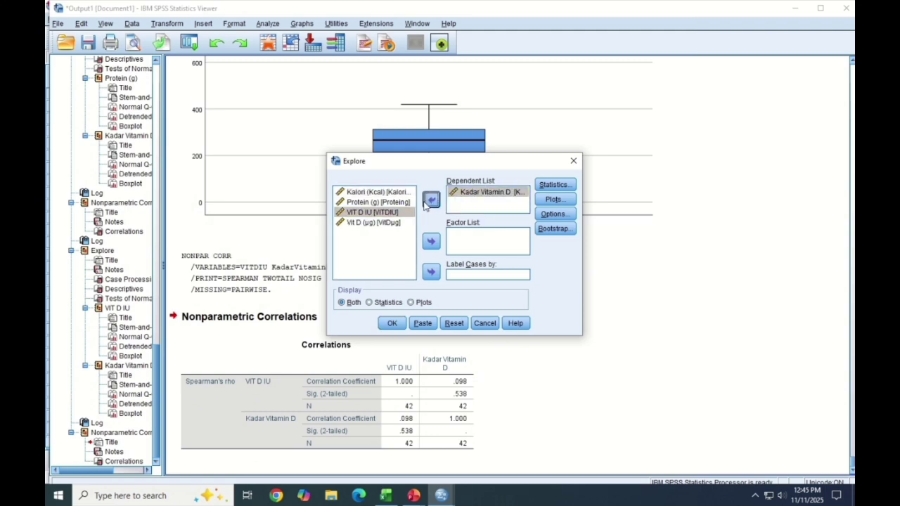
Assign Vit D (µg) and Kadar Vitamin D as the Explore analysis's dependent variables.
click(391, 223)
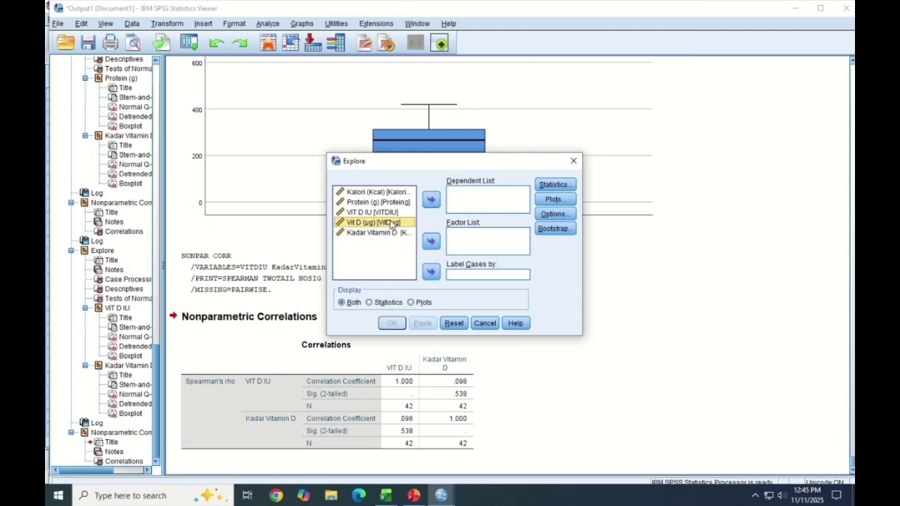
click(431, 200)
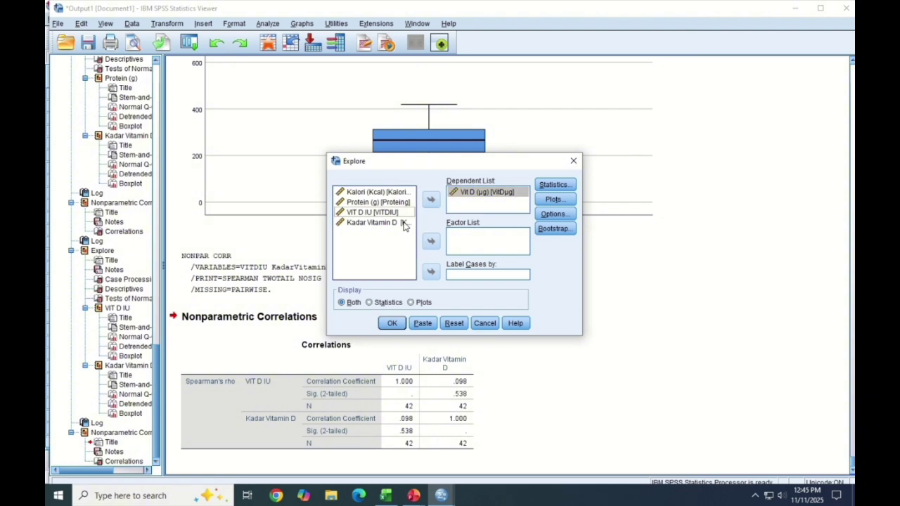
click(405, 224)
click(432, 201)
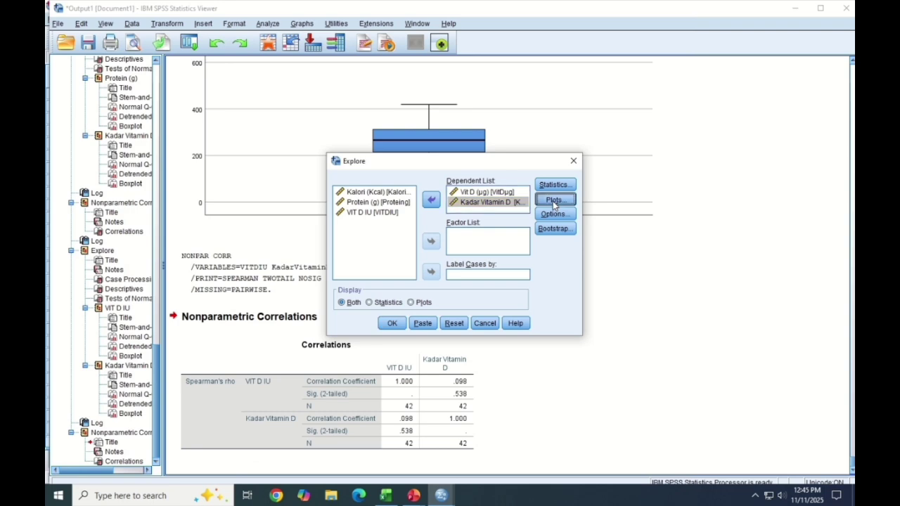
Keep normality plots with tests enabled, run the Explore analysis, and examine the Tests of Normality table for Vit D (µg) and Kadar Vitamin D.
click(553, 201)
click(416, 324)
click(392, 324)
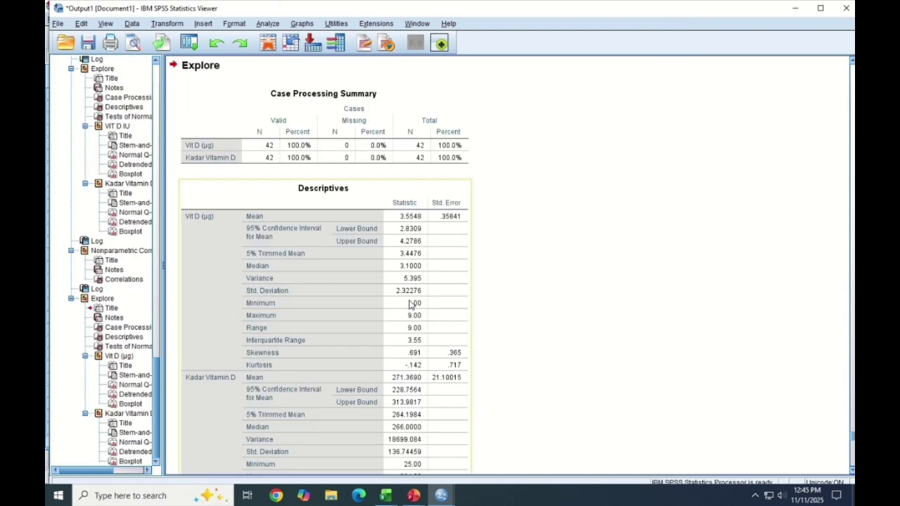
scroll(413, 273, down, 10)
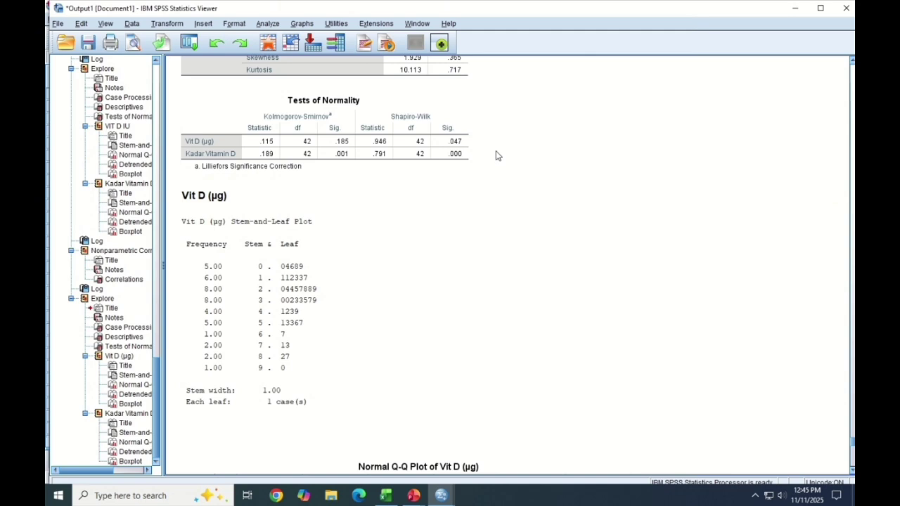
Reopen the Bivariate Correlations analysis and remove VIT D IU and Kadar Vitamin D from its variables.
click(268, 23)
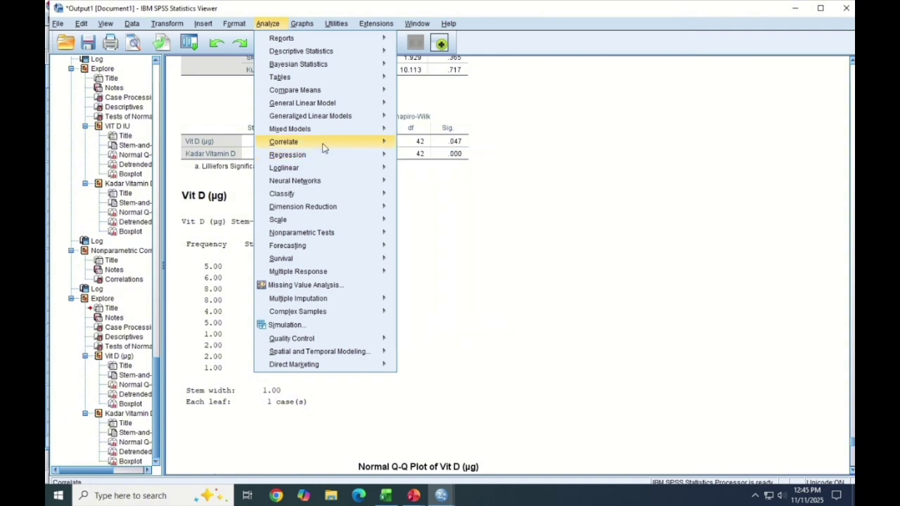
mouse_move(324, 147)
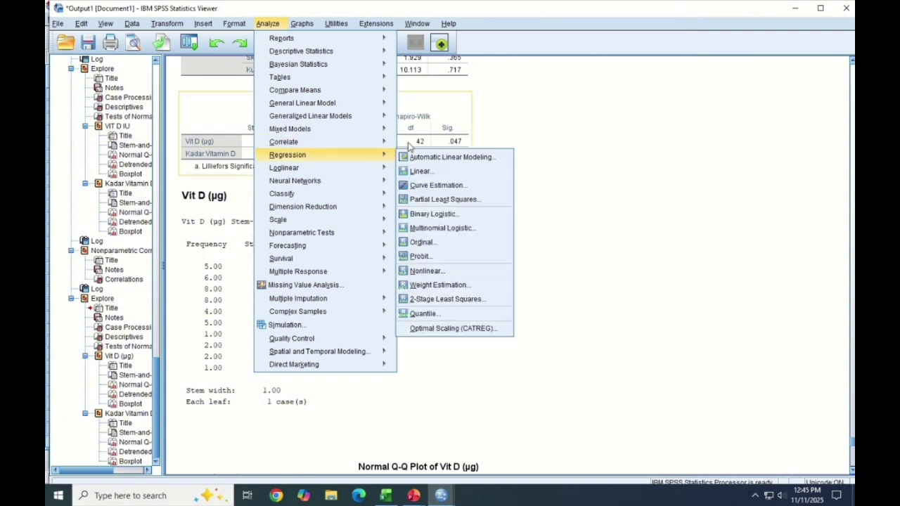
mouse_move(388, 145)
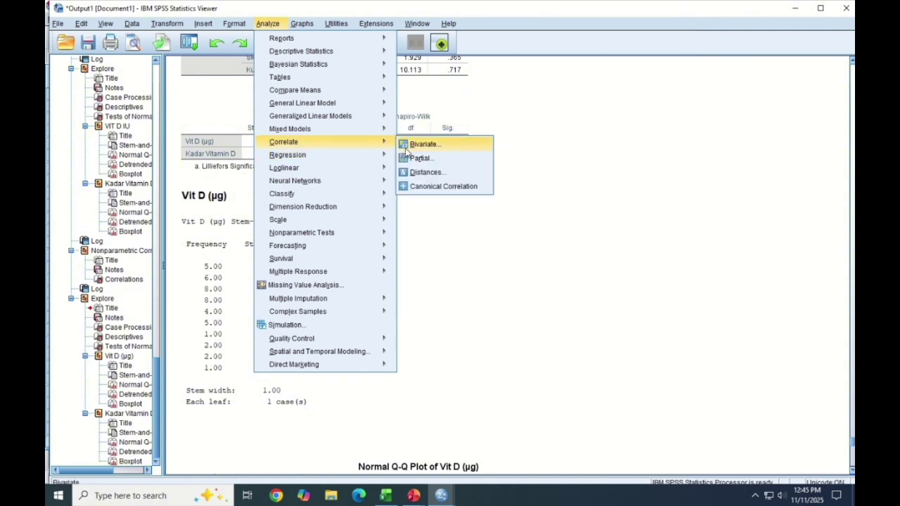
click(410, 145)
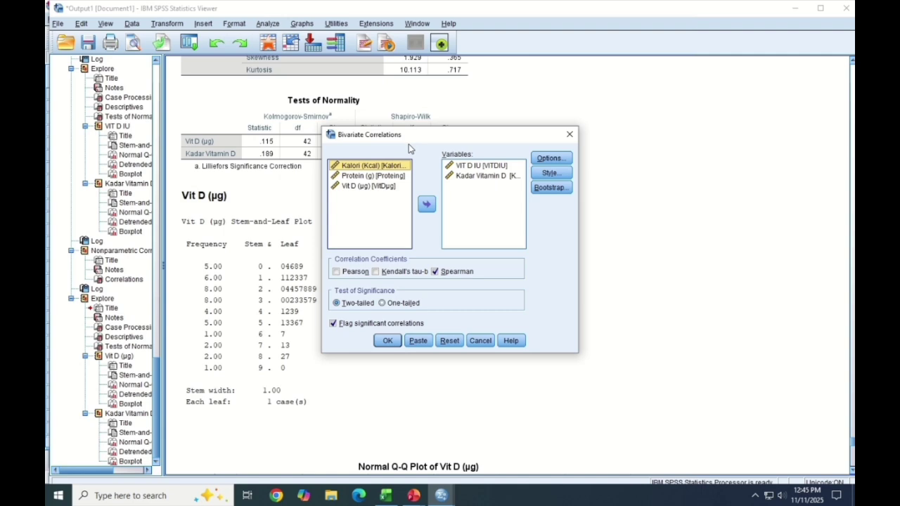
click(460, 167)
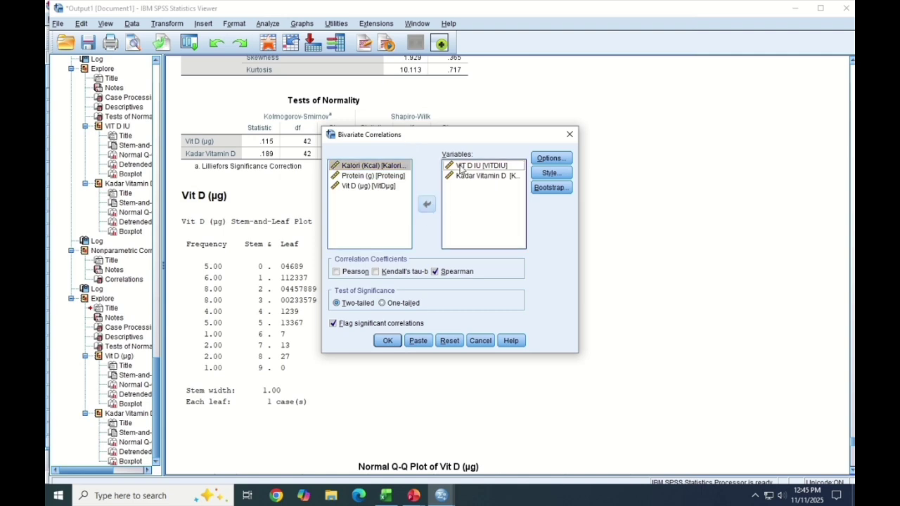
click(426, 204)
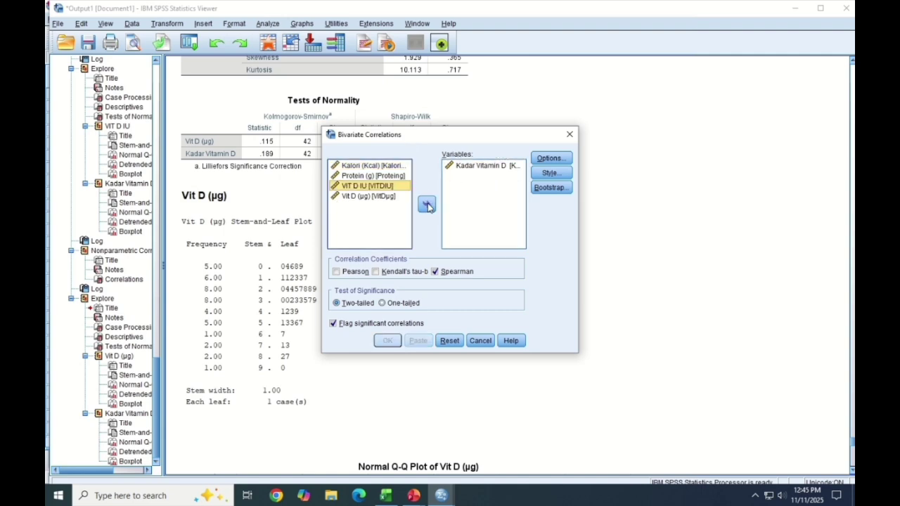
click(454, 169)
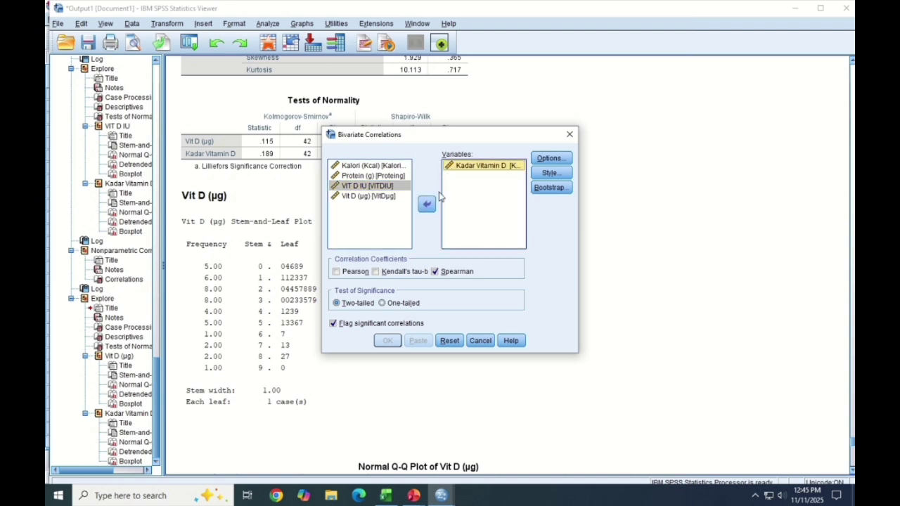
click(427, 205)
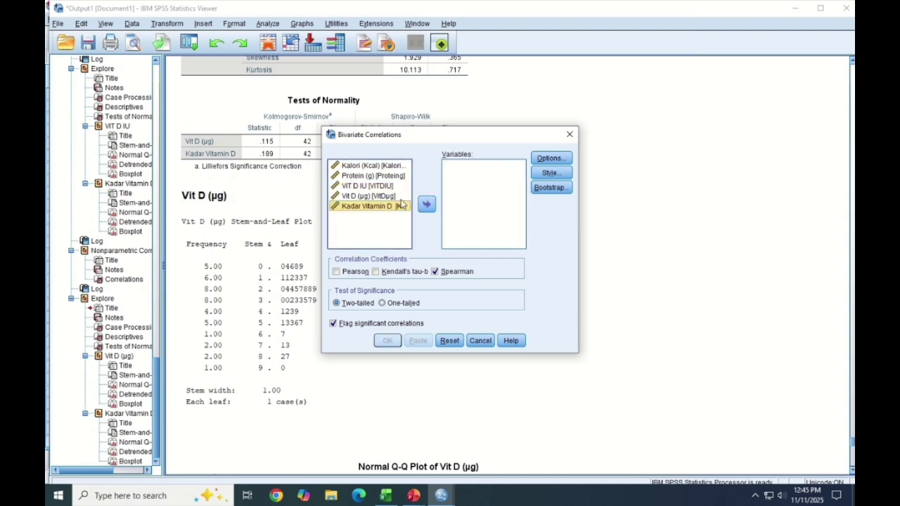
Assign Vit D (µg) and Kadar Vitamin D as the variables of the Bivariate Correlations analysis.
click(396, 197)
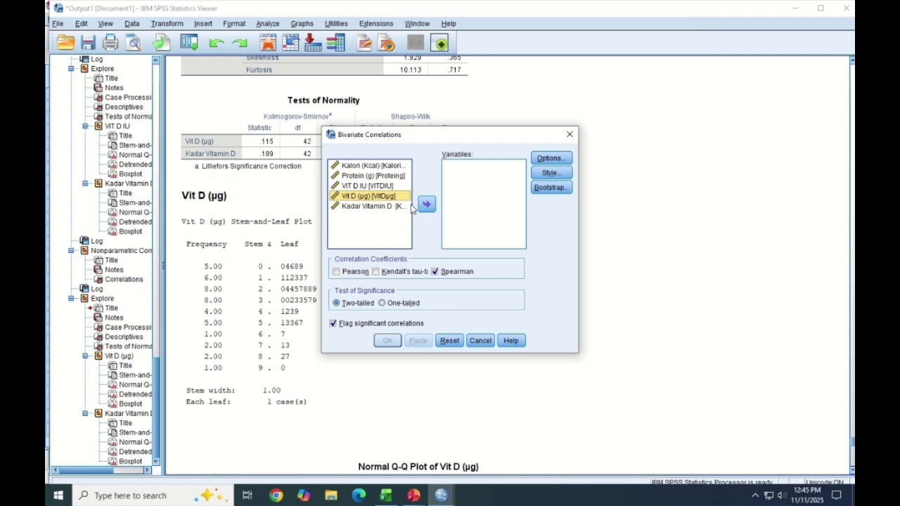
click(427, 205)
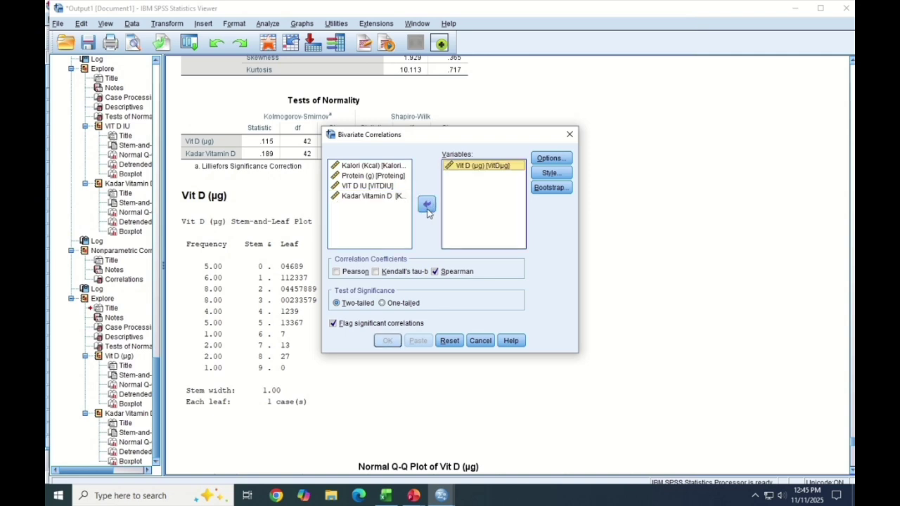
click(396, 196)
click(429, 205)
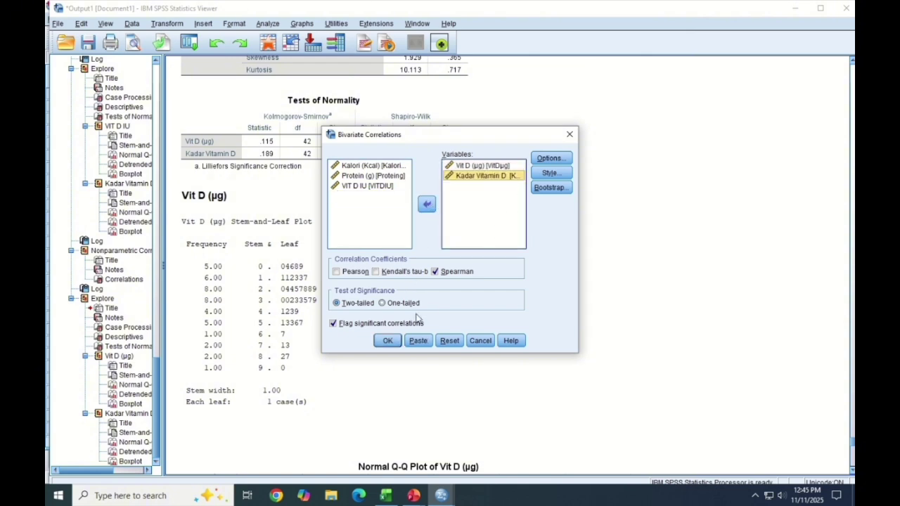
Run the two-tailed Spearman correlation and examine the Correlations table for Vit D (µg) and Kadar Vitamin D.
click(389, 341)
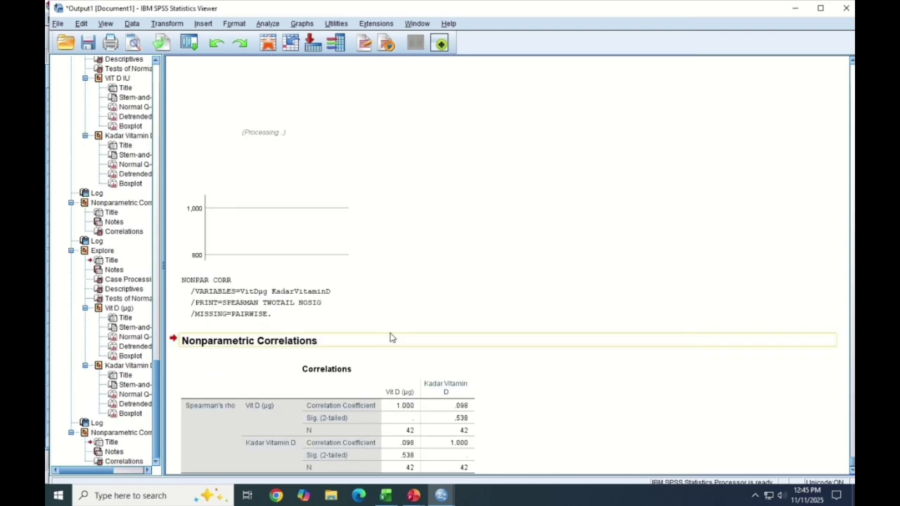
scroll(392, 320, down, 6)
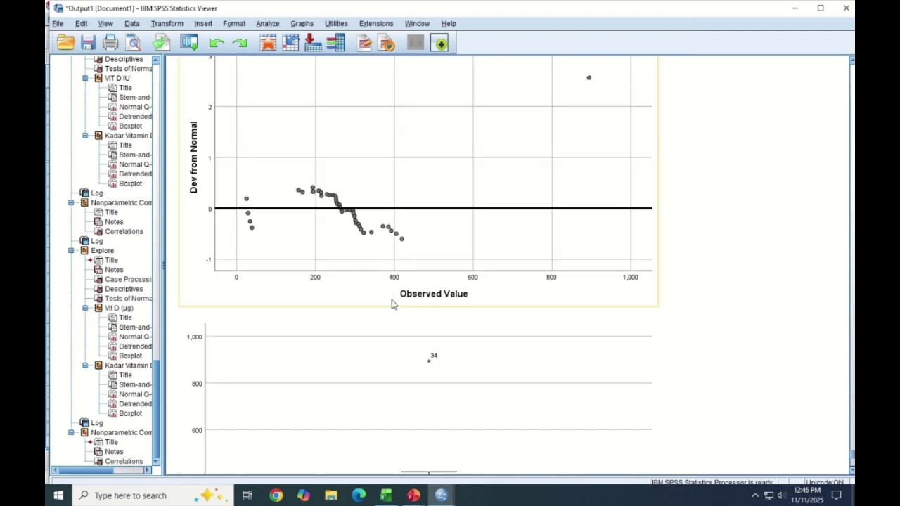
scroll(392, 303, down, 10)
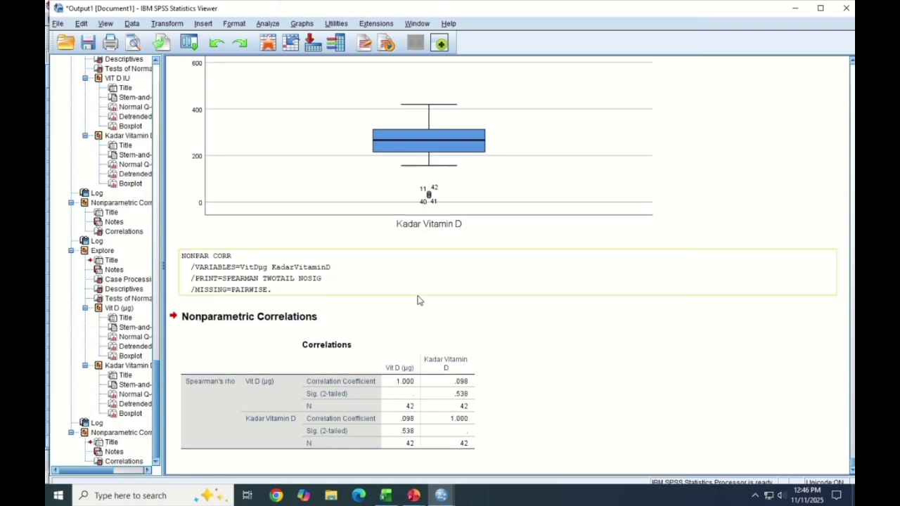